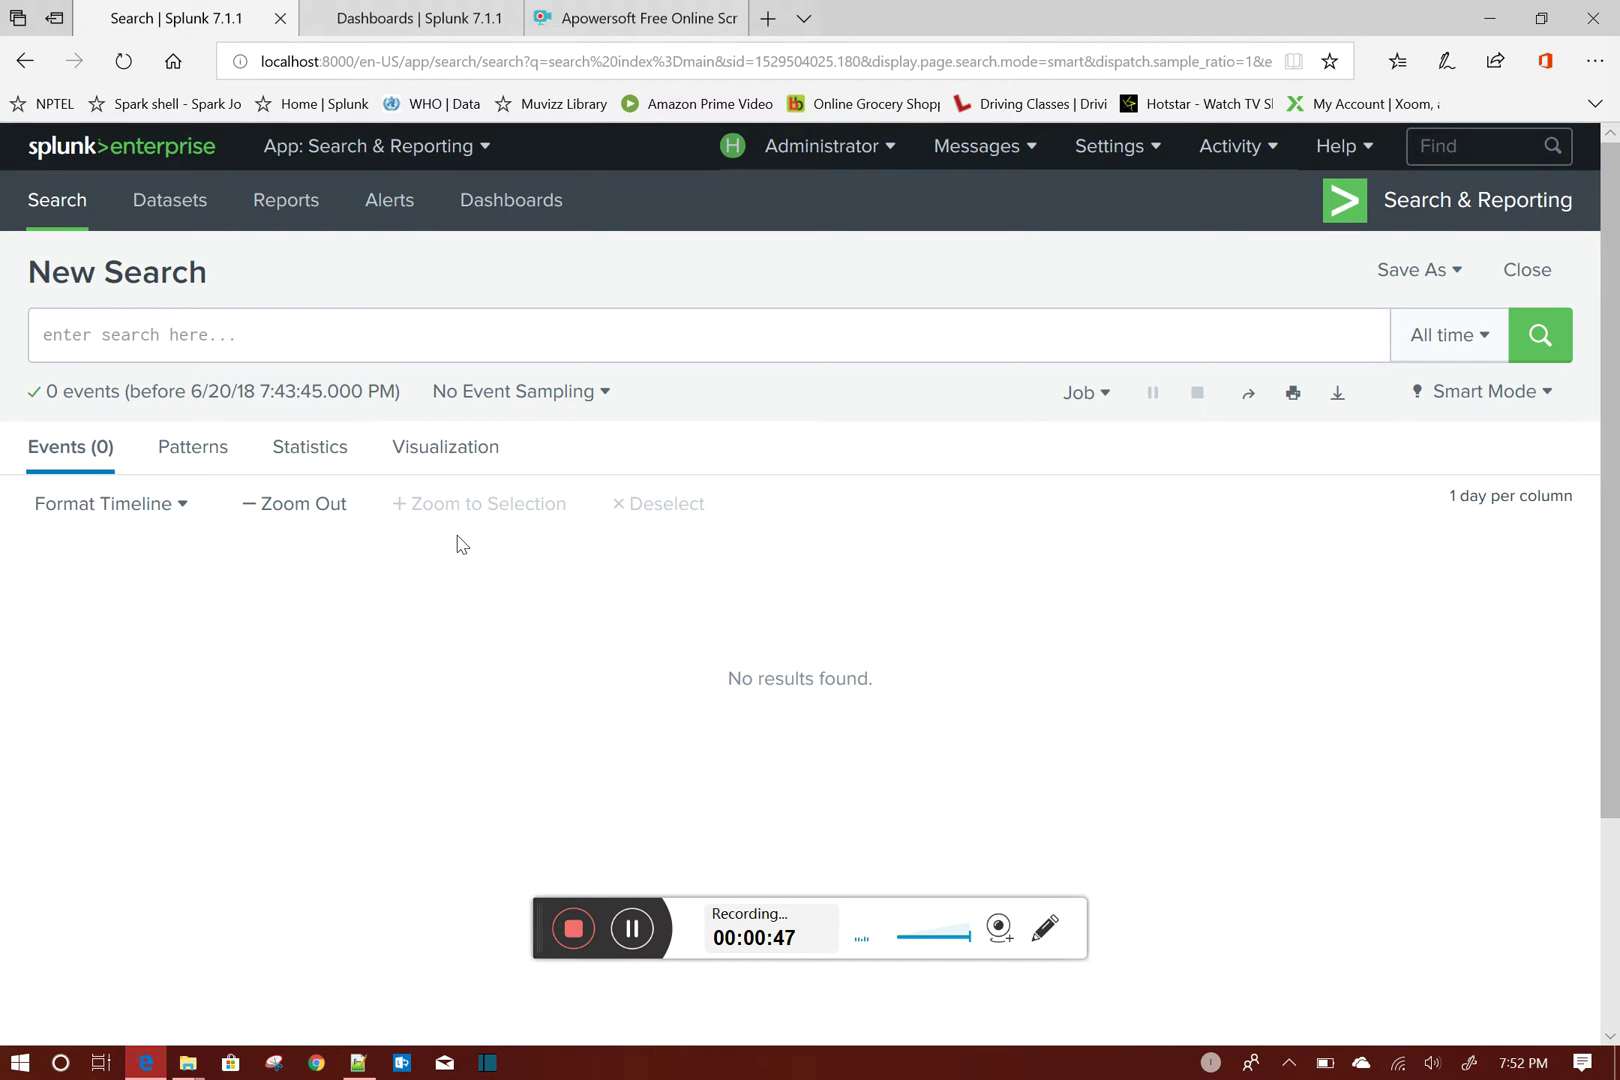
Bring up sample_data.csv in Notepad++ and highlight its ticket_number, created_date and resolved_date headers.
{"action": "left_click", "coordinate": [358, 1062]}
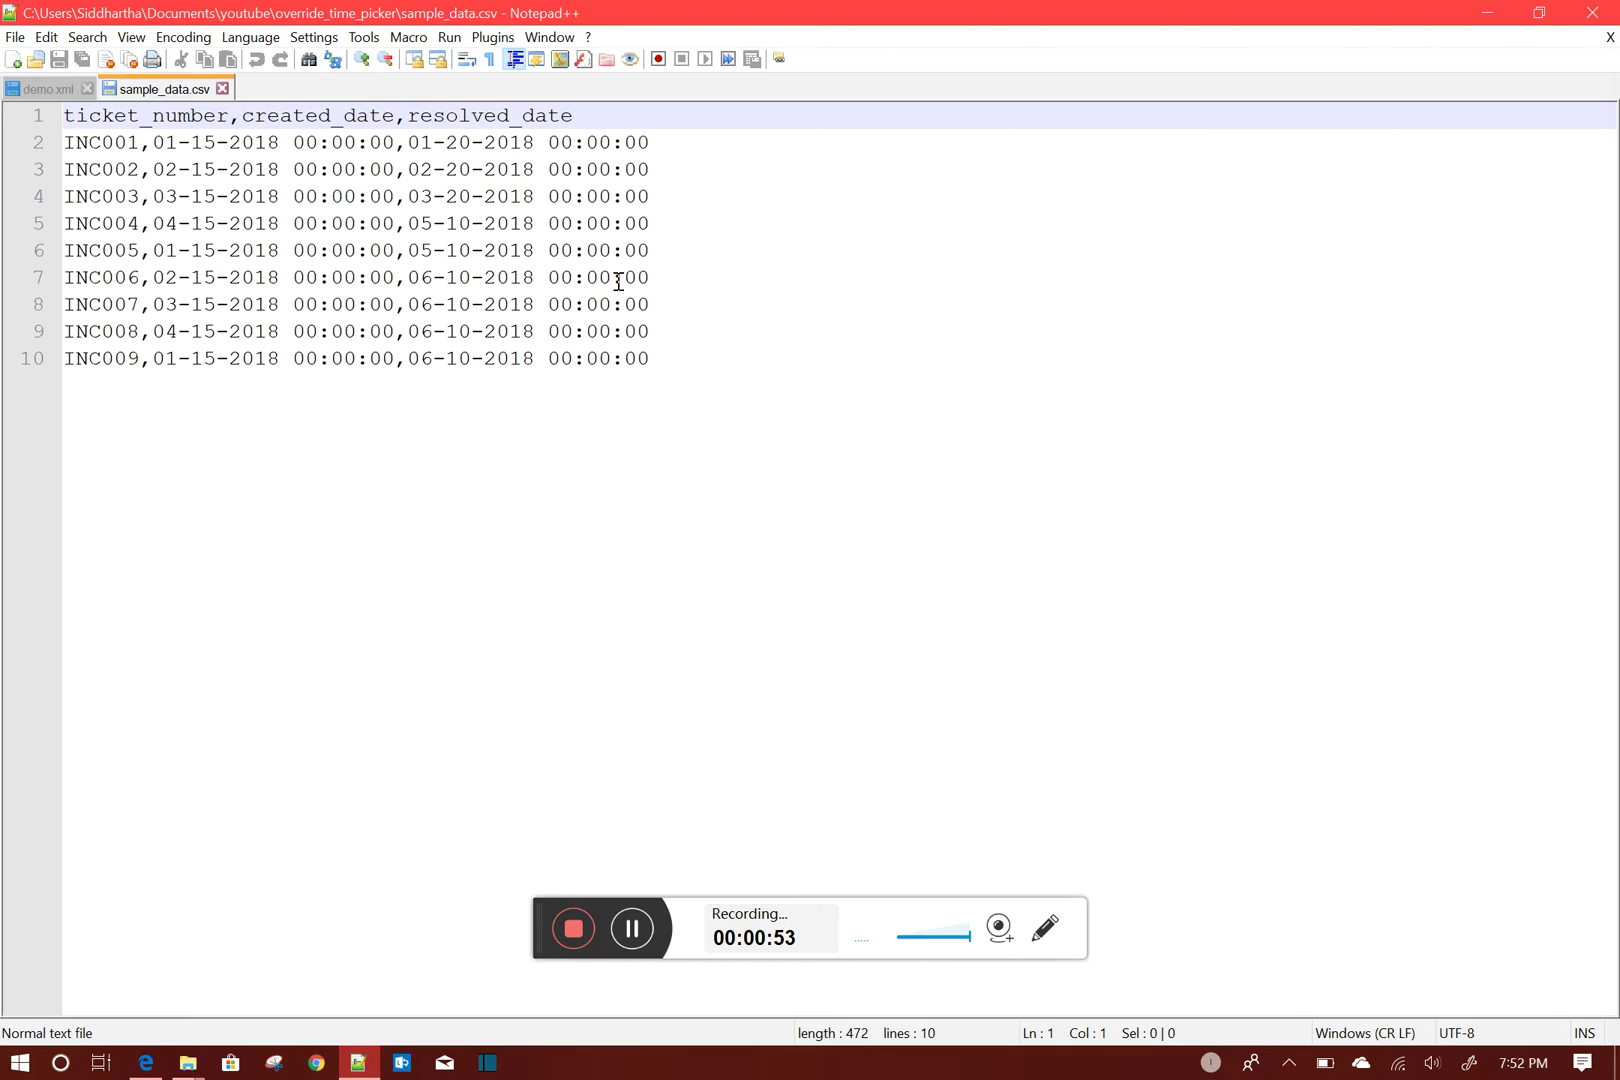
{"action": "double_click", "coordinate": [142, 118]}
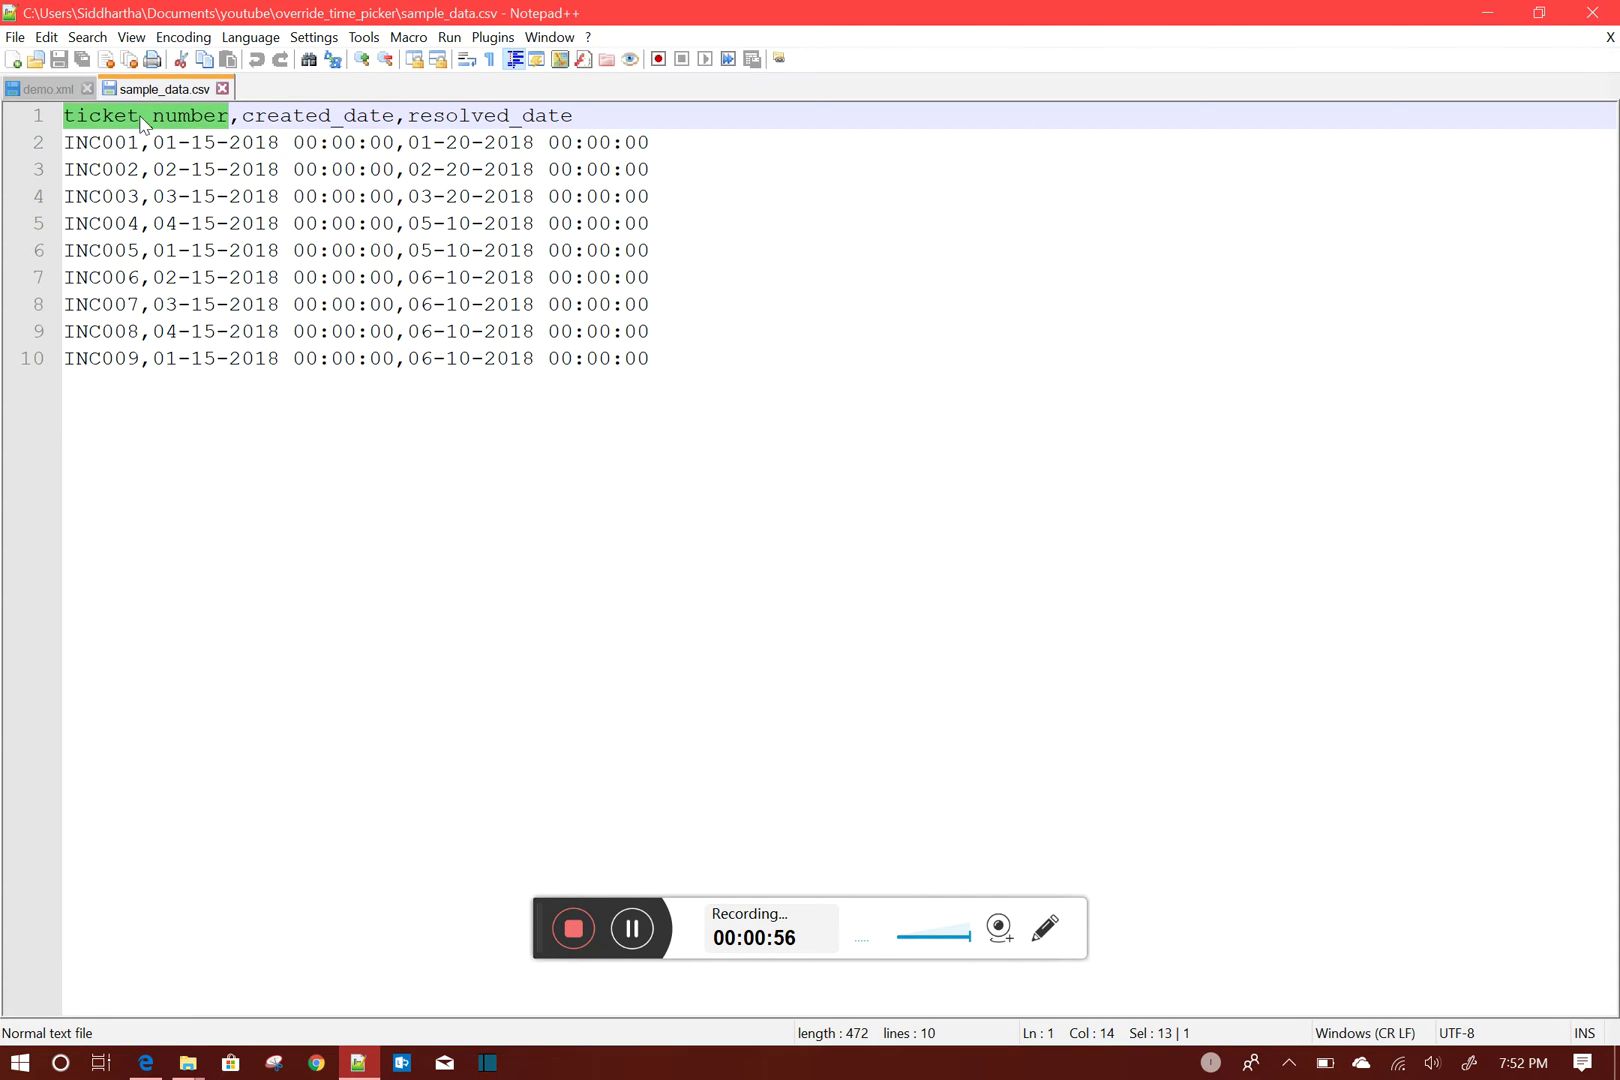
{"action": "double_click", "coordinate": [317, 118]}
{"action": "double_click", "coordinate": [534, 118]}
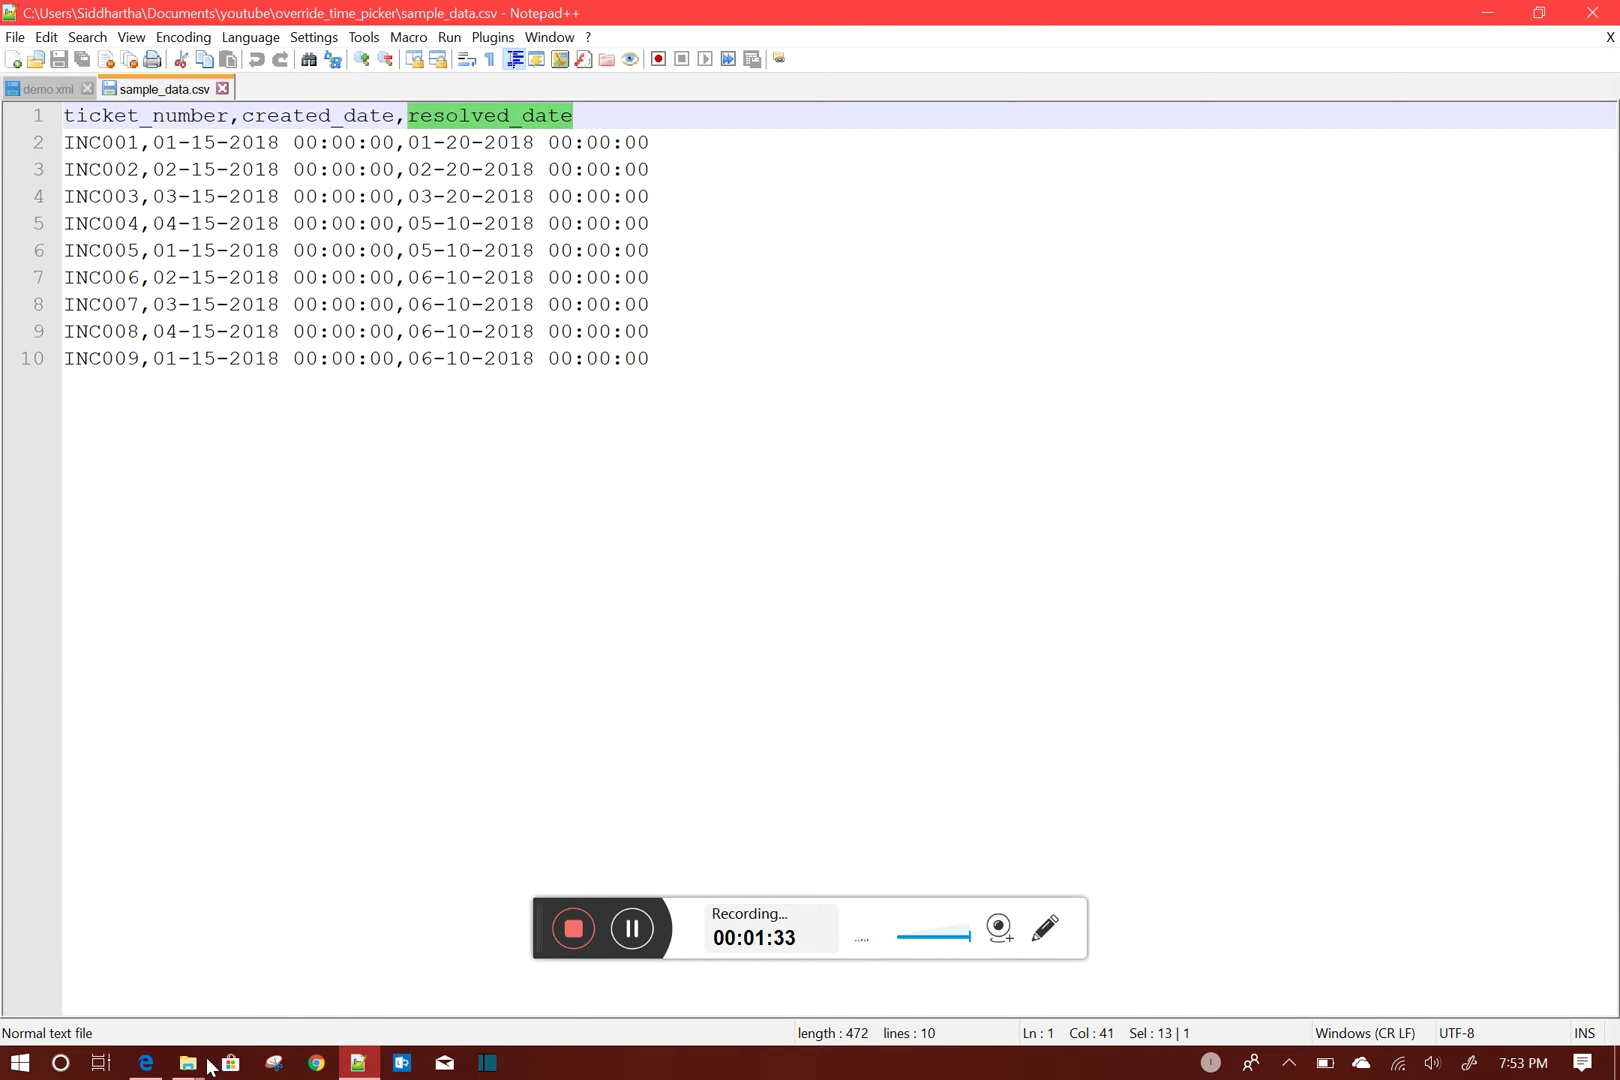
Start a Splunk Add Data upload and choose sample_data.csv from the override_time_picker folder.
{"action": "left_click", "coordinate": [146, 1062]}
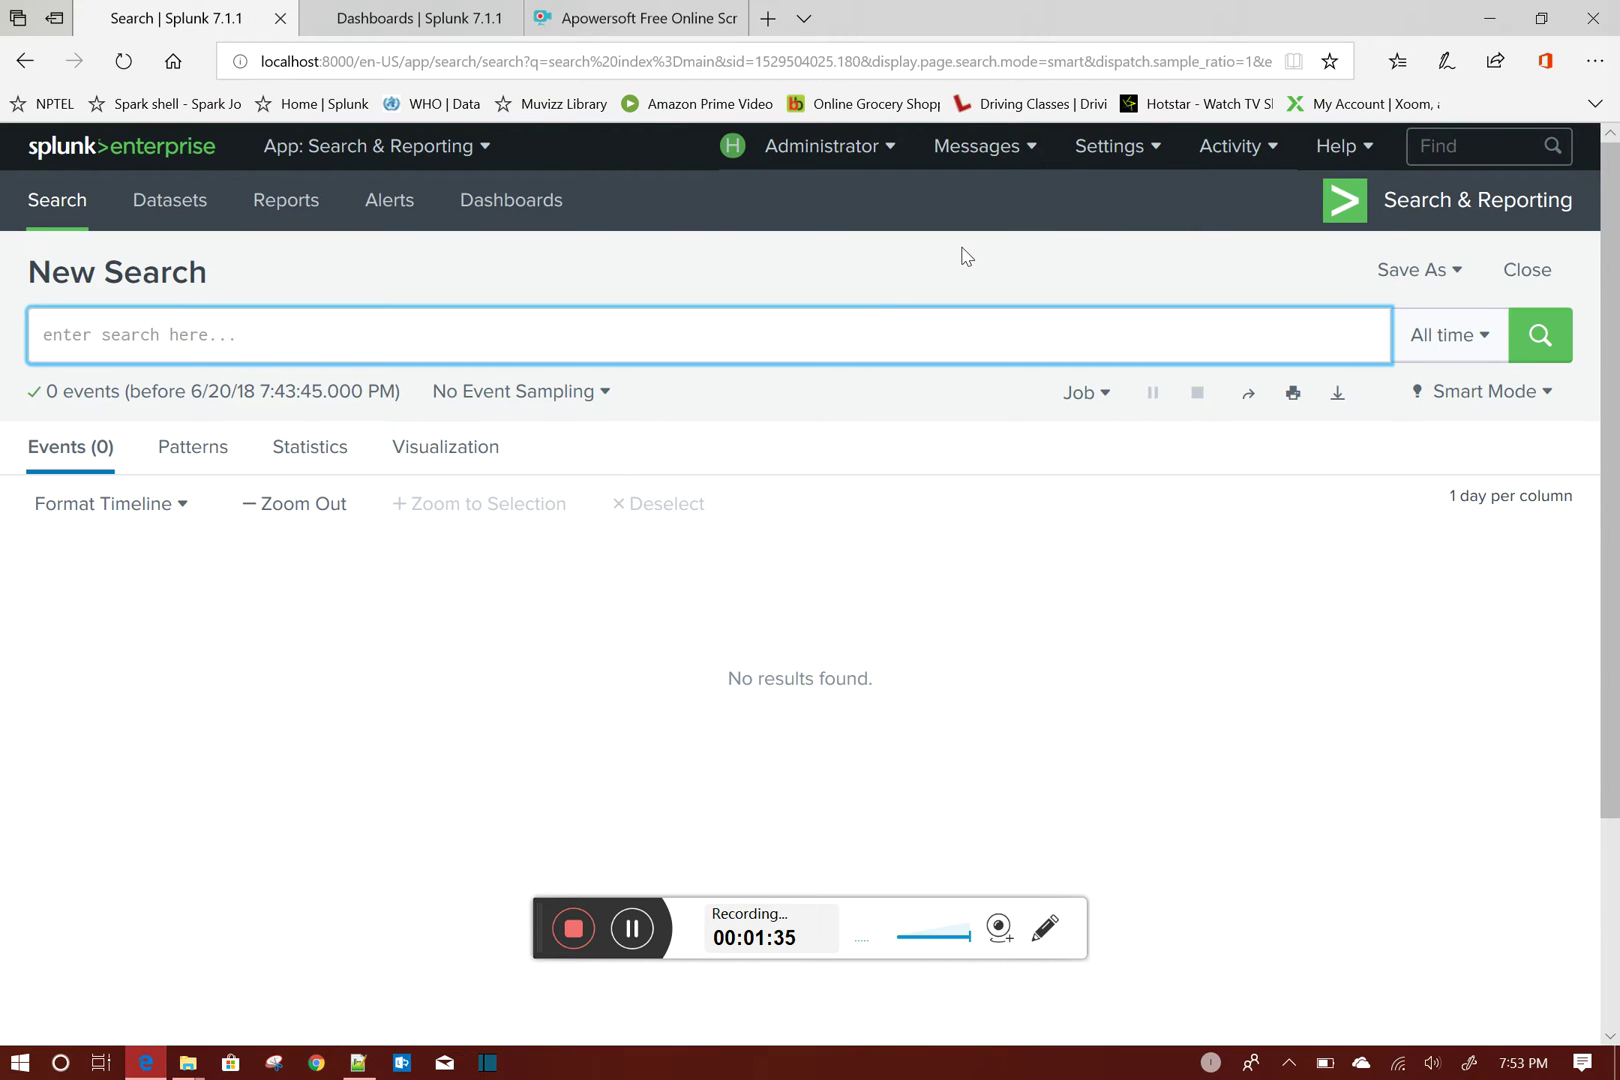
{"action": "left_click", "coordinate": [1104, 160]}
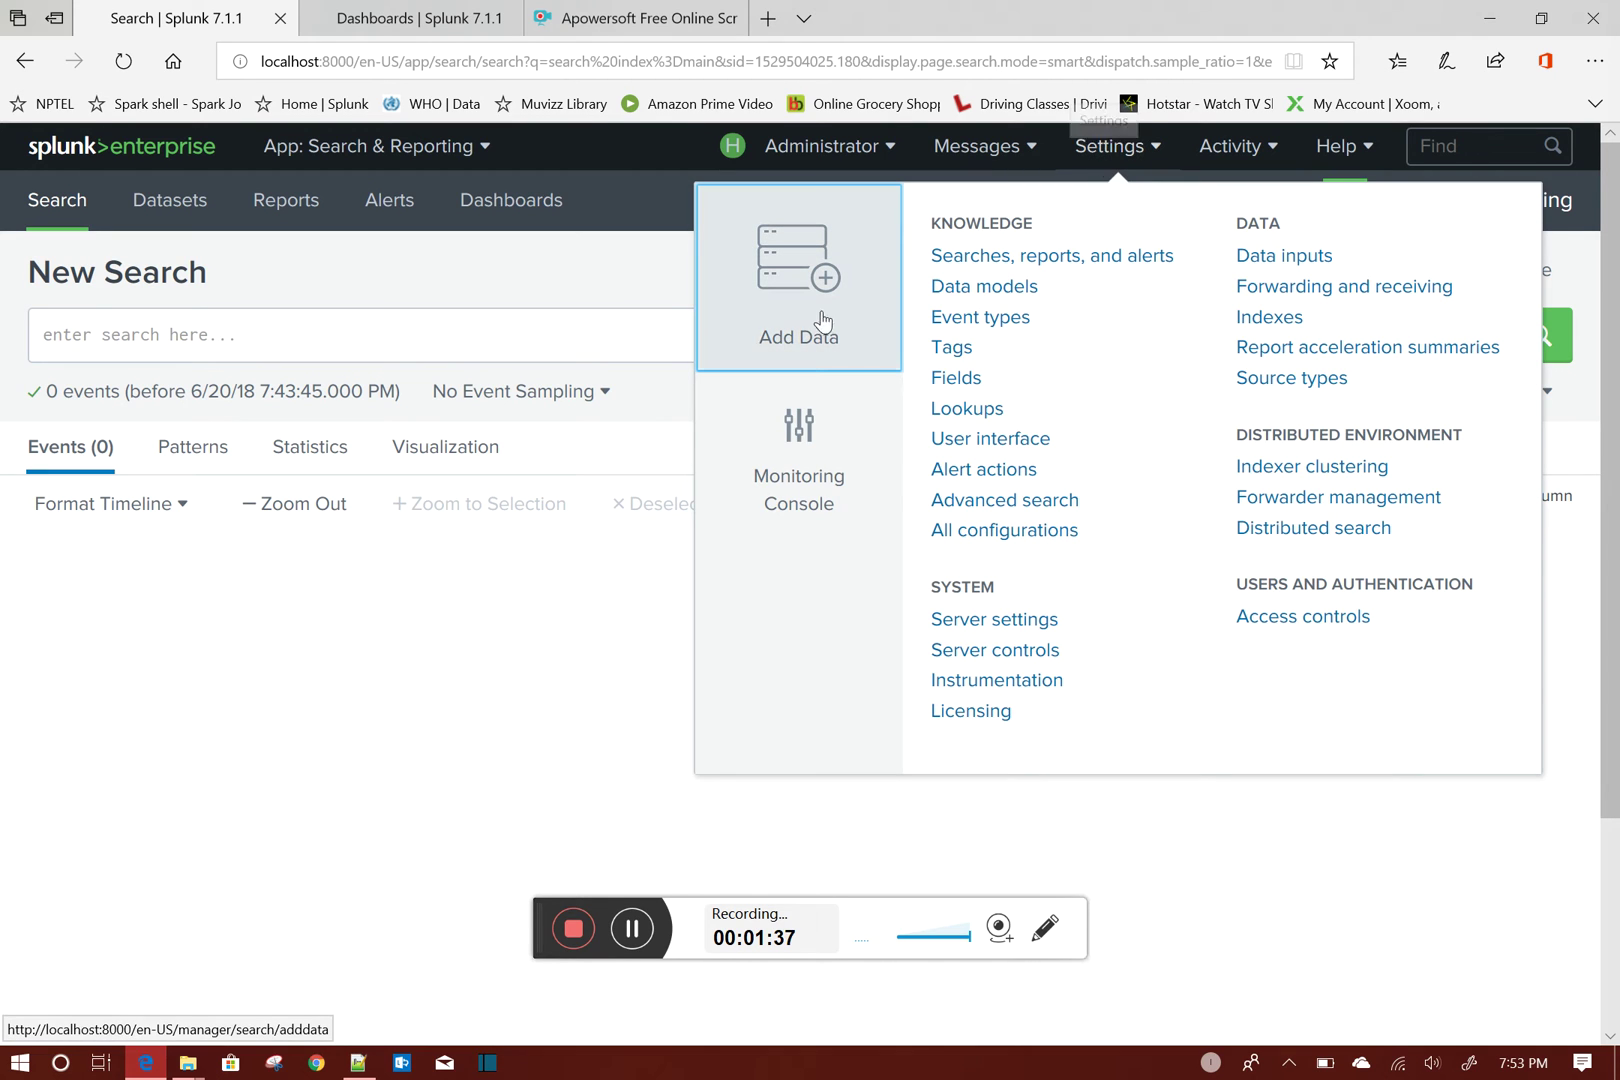
{"action": "left_click", "coordinate": [766, 277]}
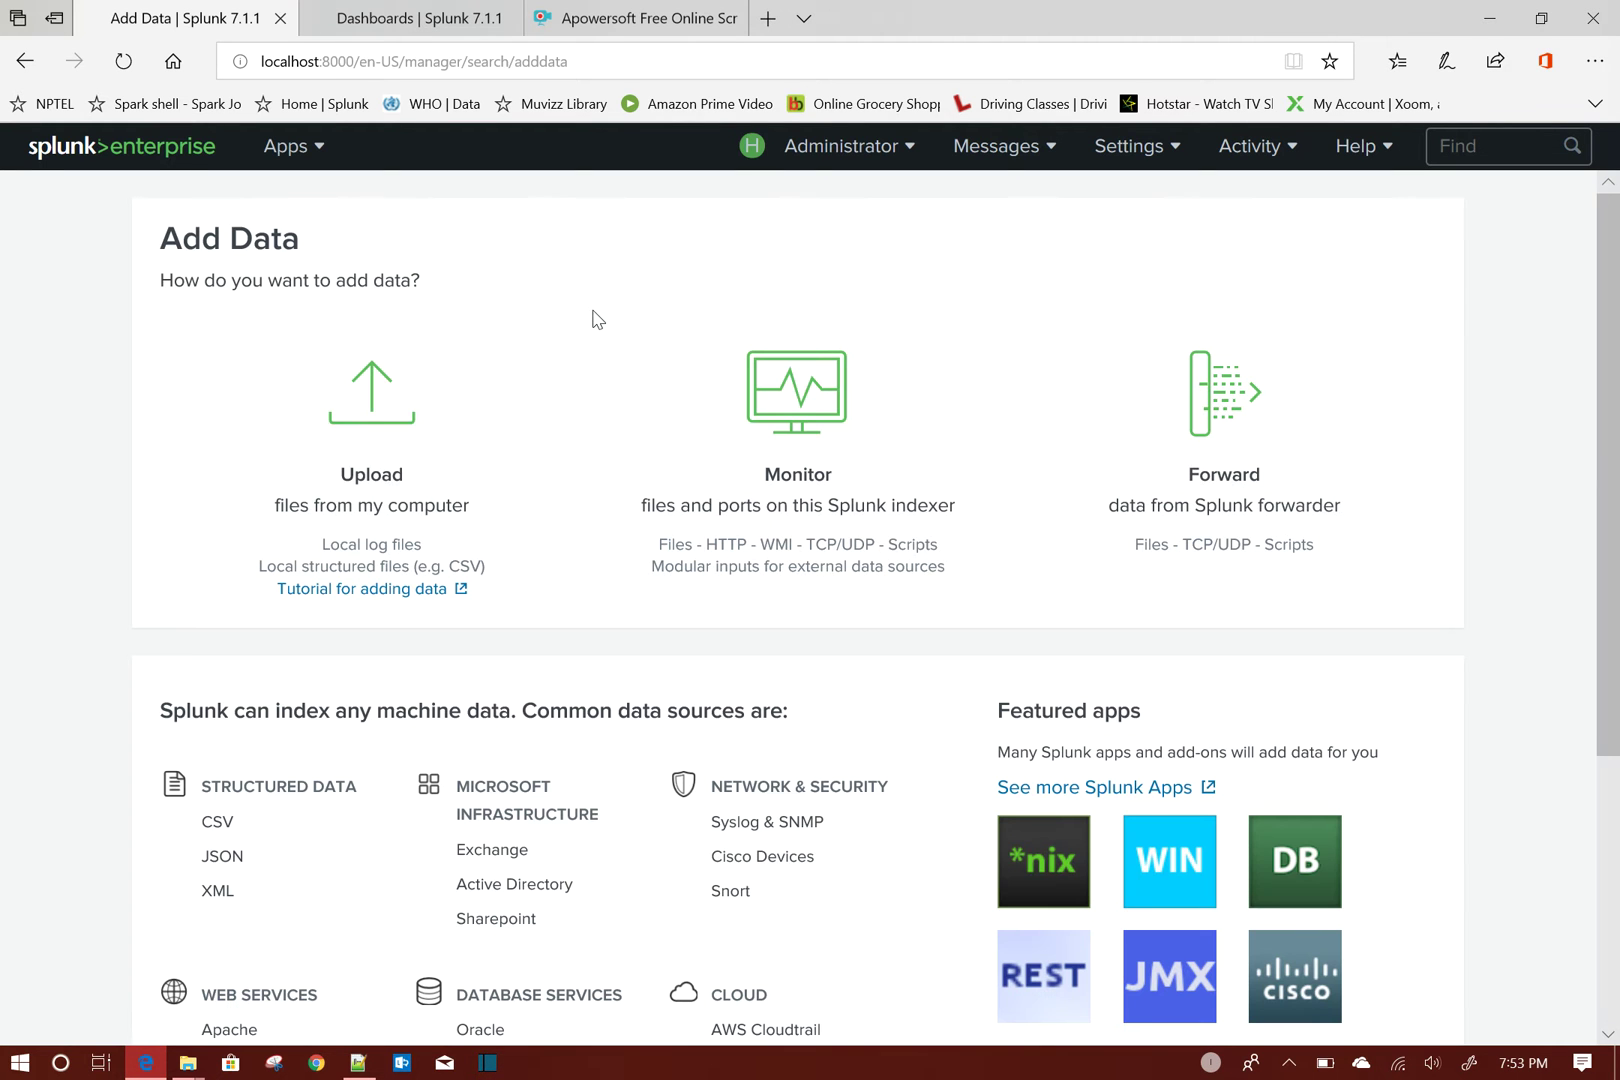
{"action": "left_click", "coordinate": [378, 405]}
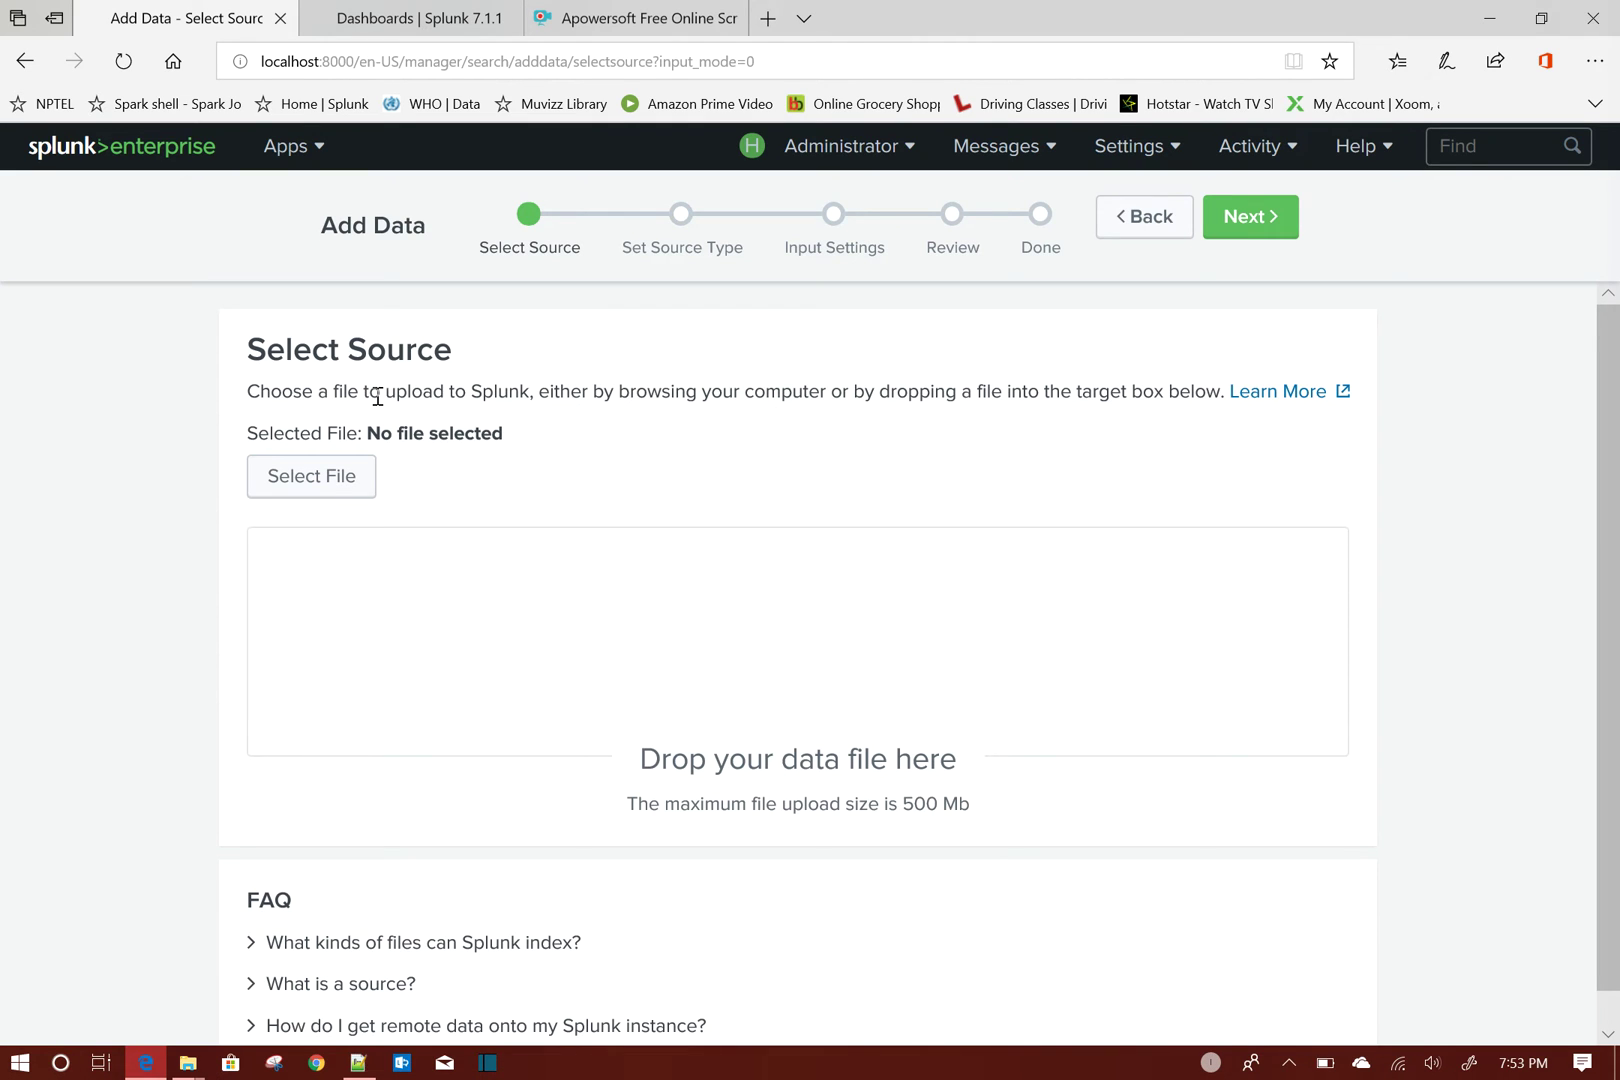
{"action": "left_click", "coordinate": [329, 495]}
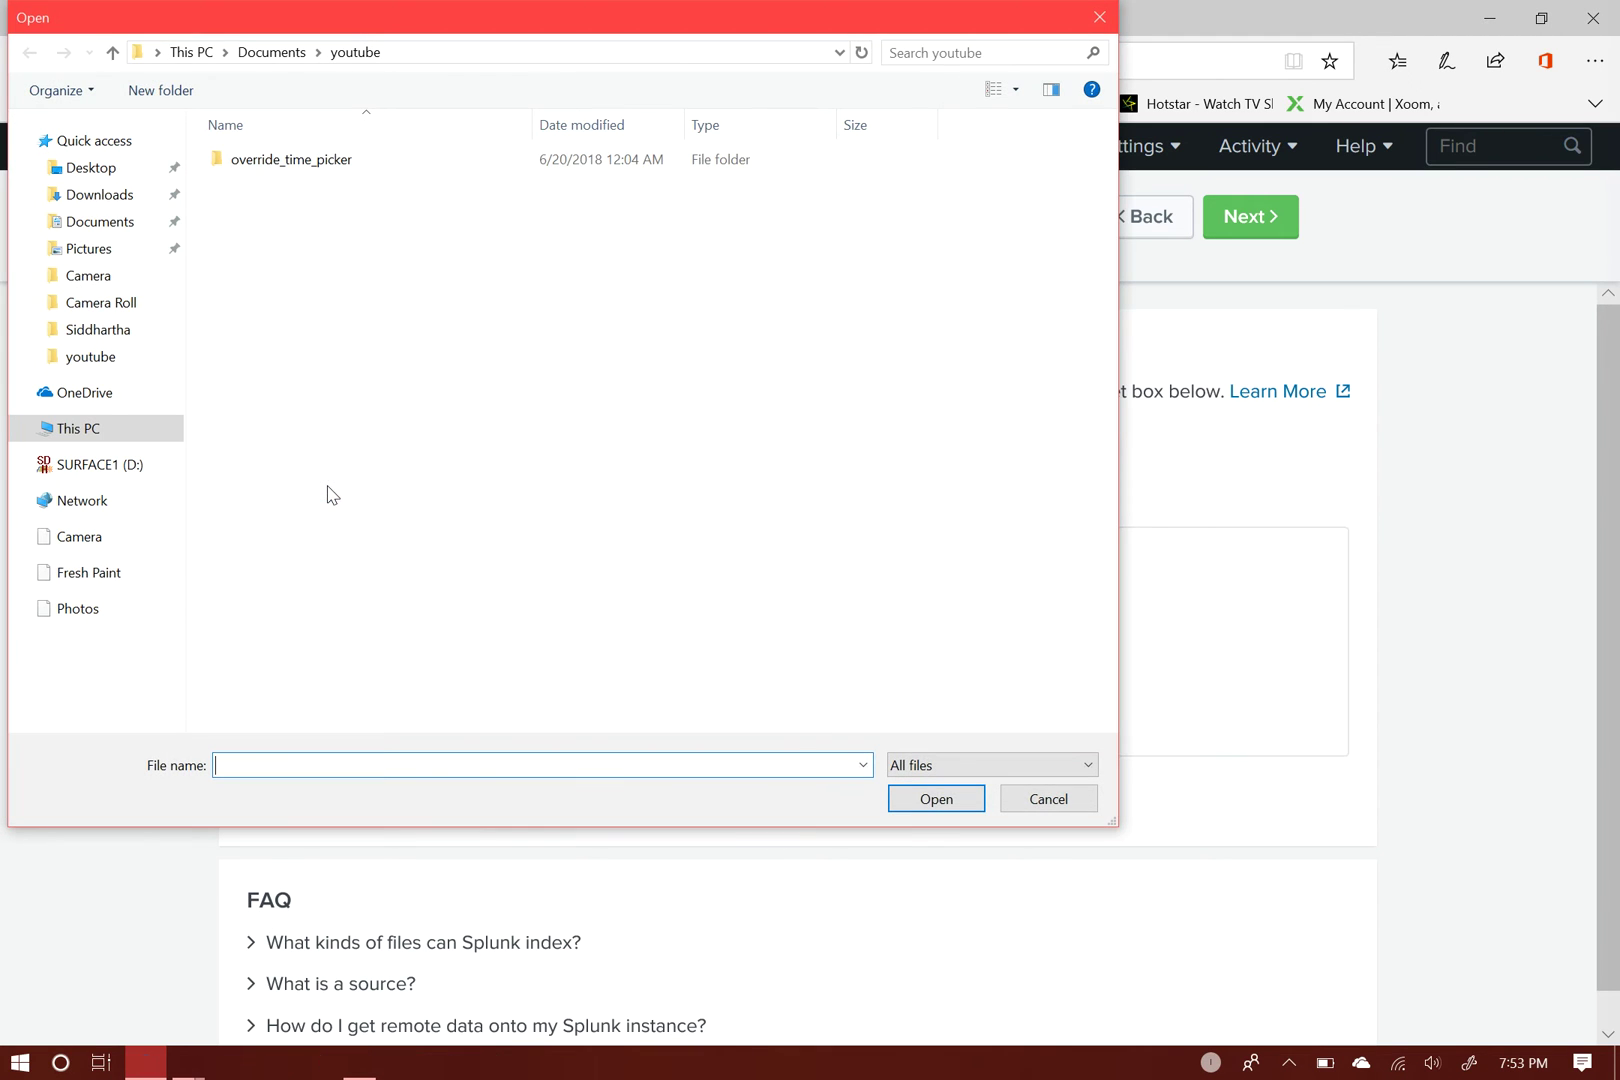
{"action": "double_click", "coordinate": [336, 165]}
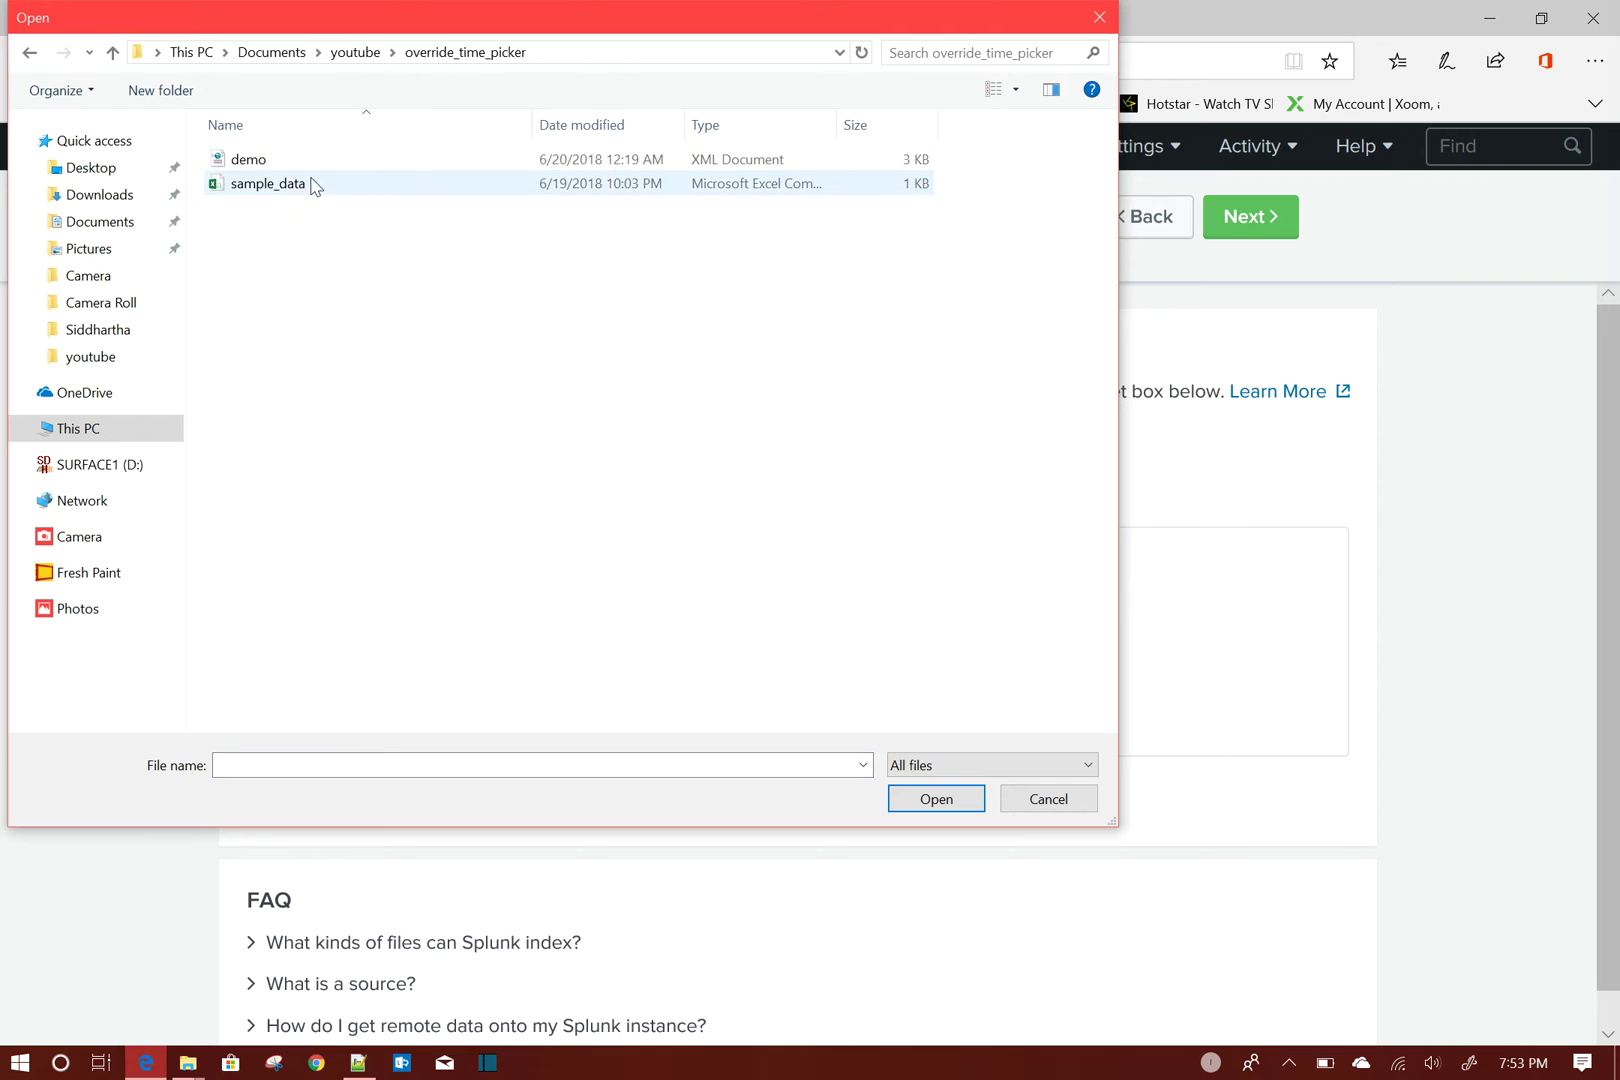
{"action": "double_click", "coordinate": [288, 186]}
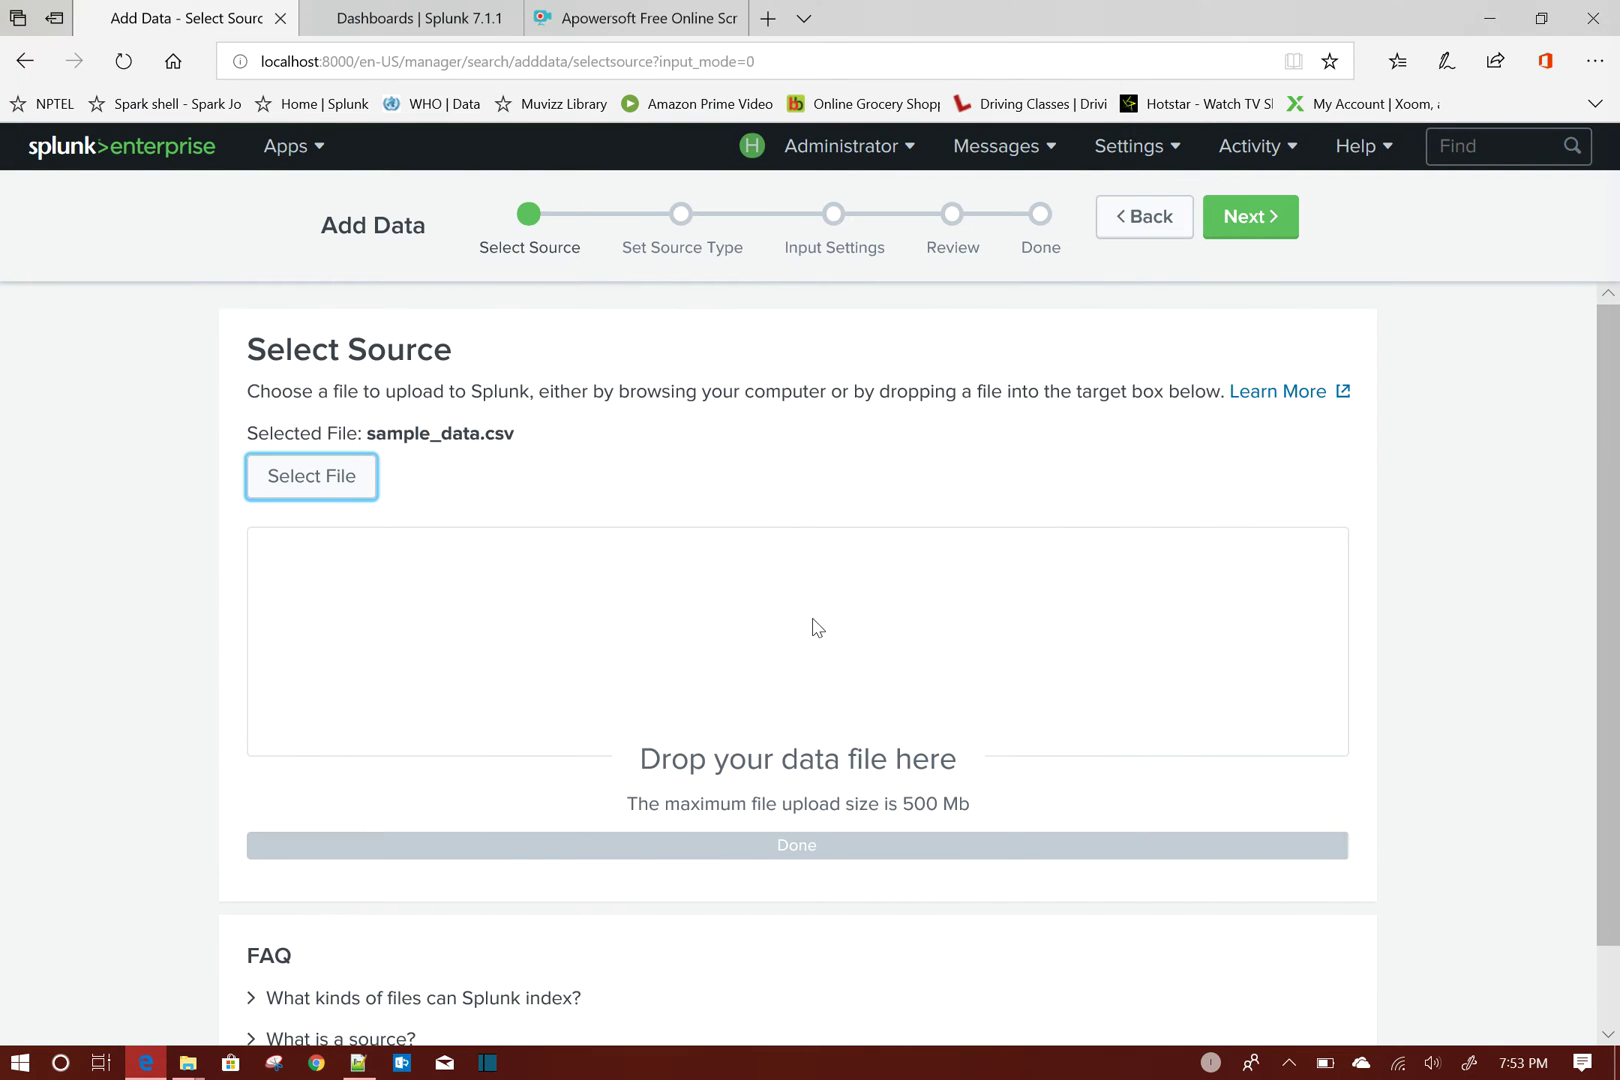
Preview the ticket data as csv, check the Timestamp and Advanced settings, then continue.
{"action": "left_click", "coordinate": [1246, 222]}
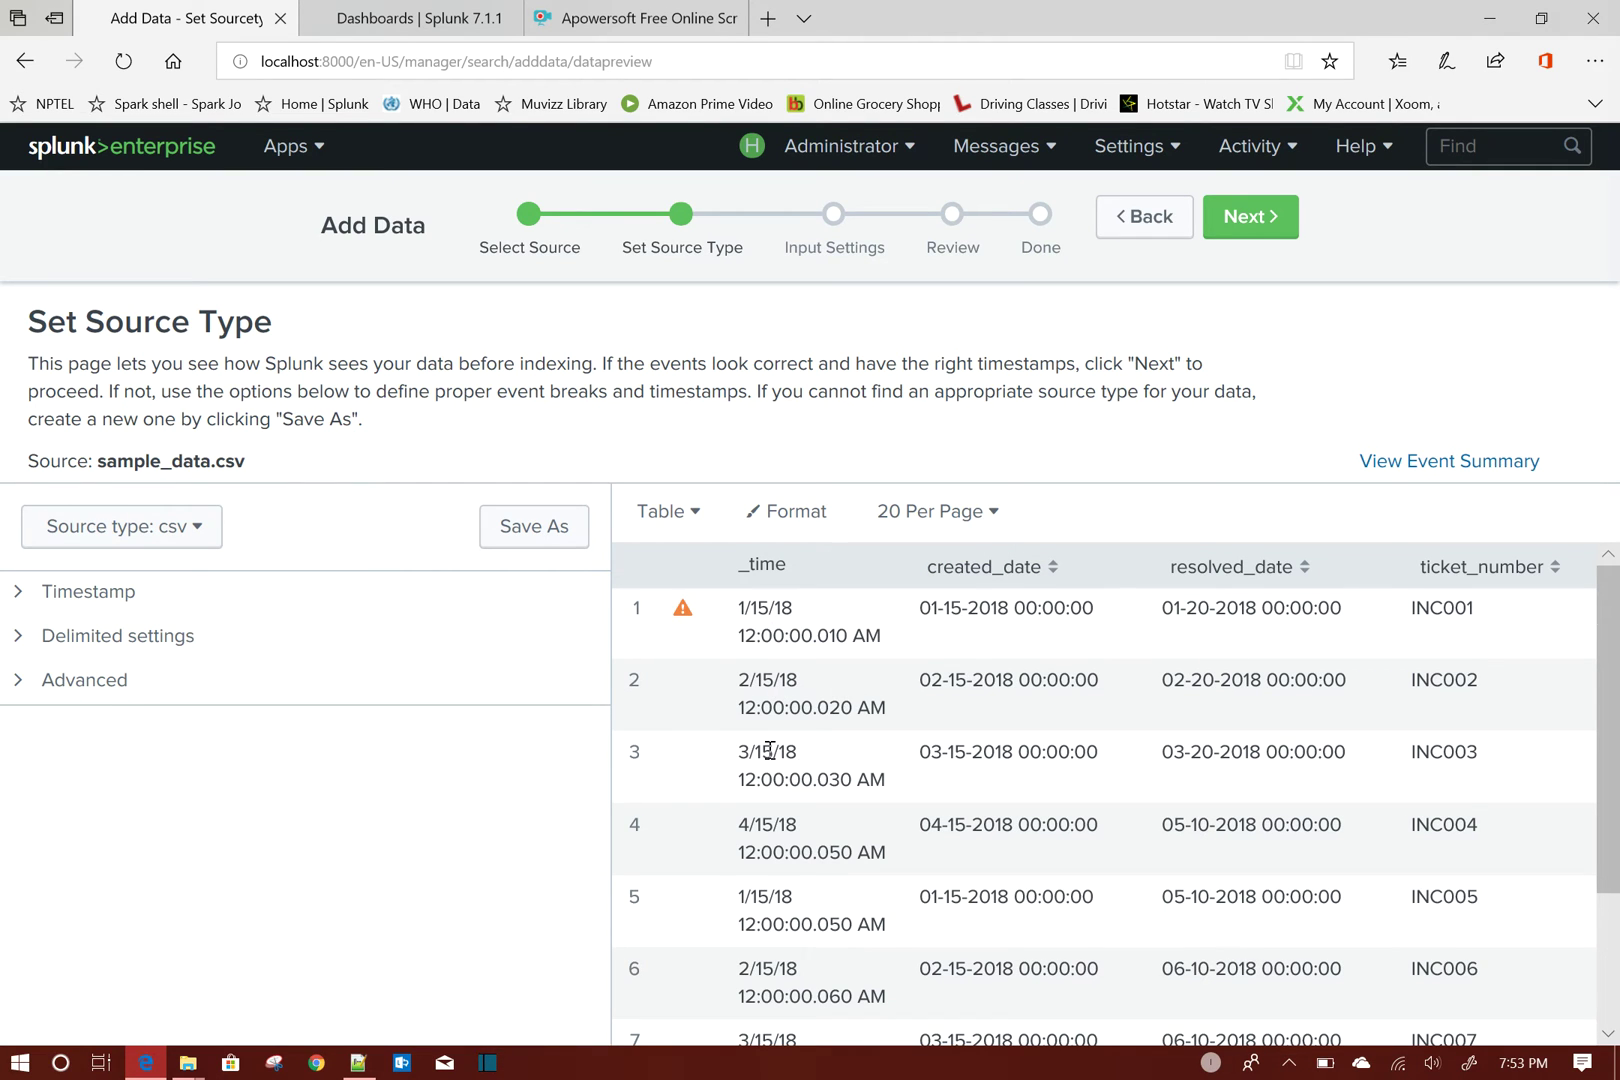
{"action": "scroll", "coordinate": [893, 785], "scroll_direction": "down", "scroll_amount": 1}
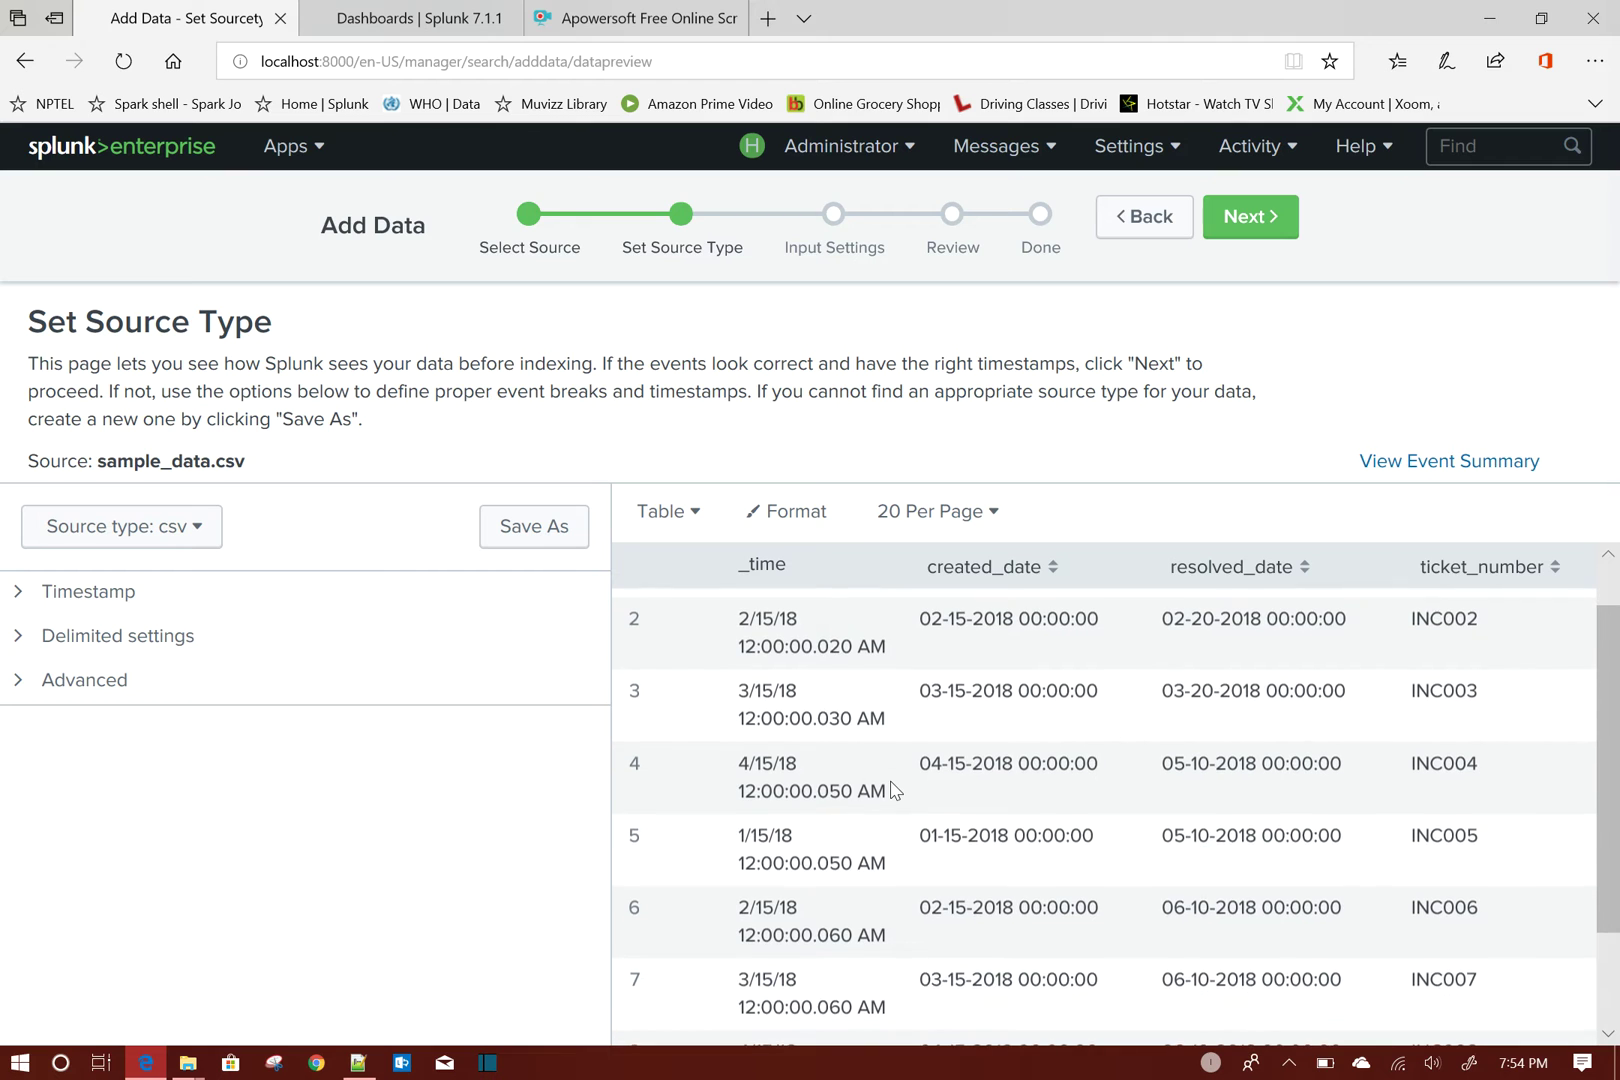
{"action": "scroll", "coordinate": [1088, 808], "scroll_direction": "up", "scroll_amount": 1}
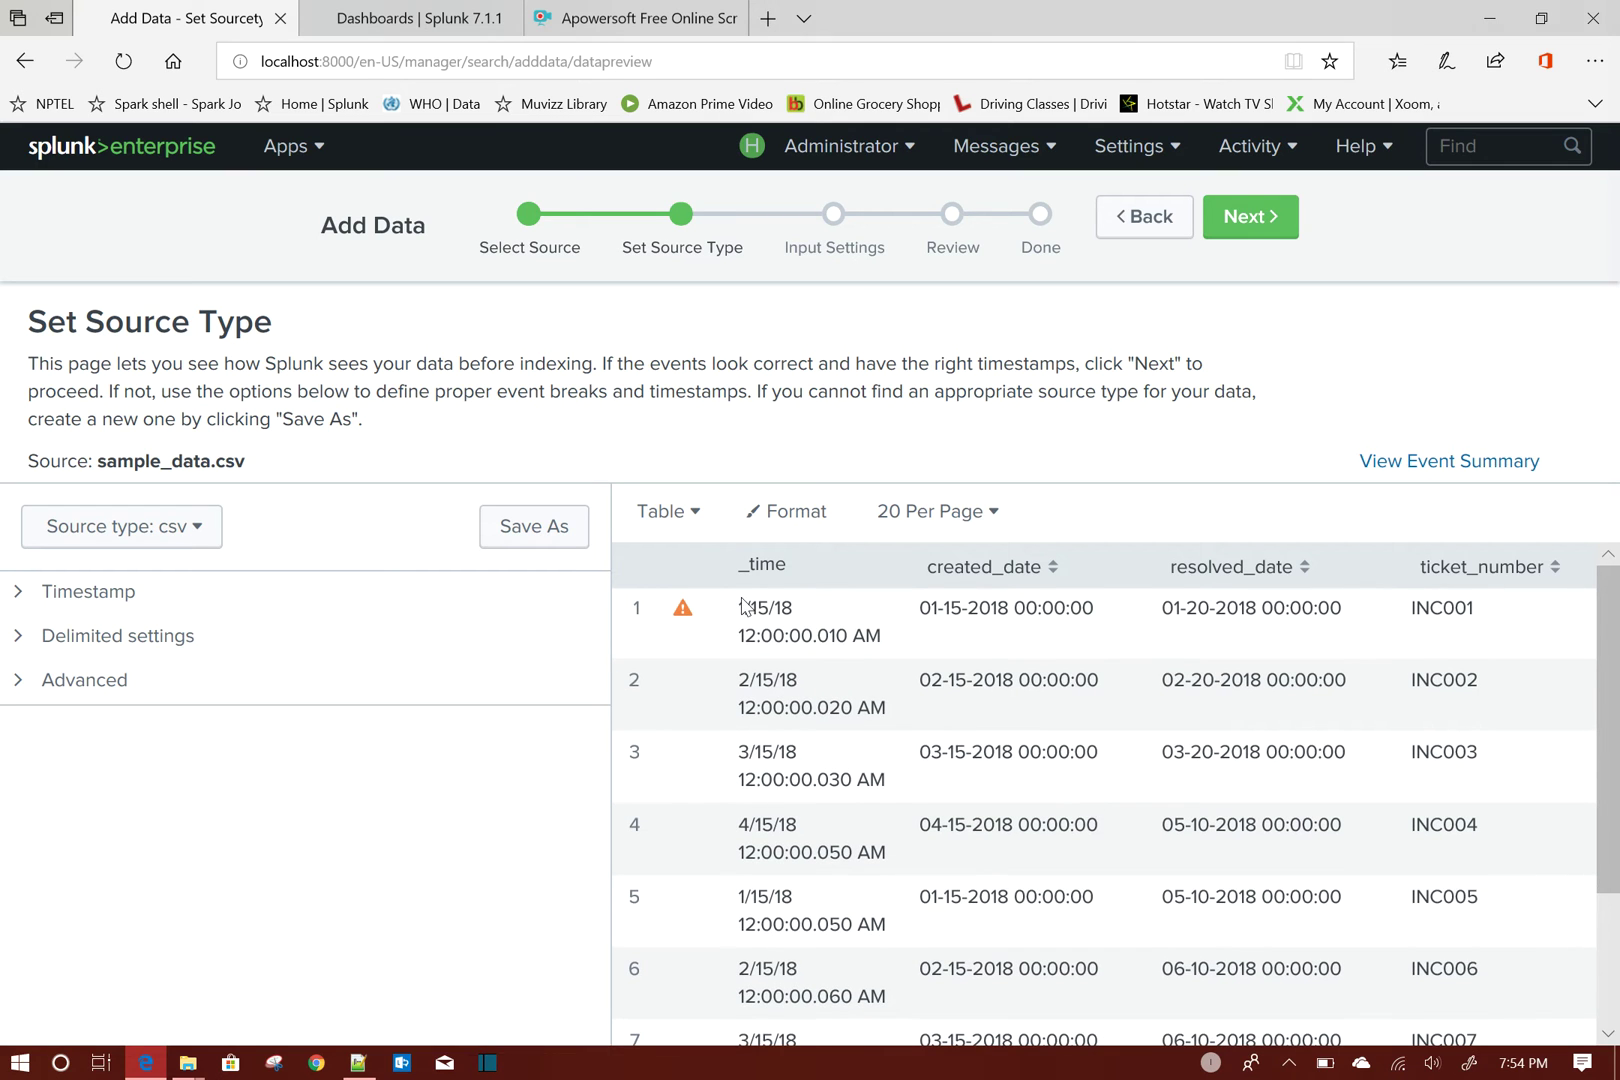
{"action": "left_click", "coordinate": [265, 597]}
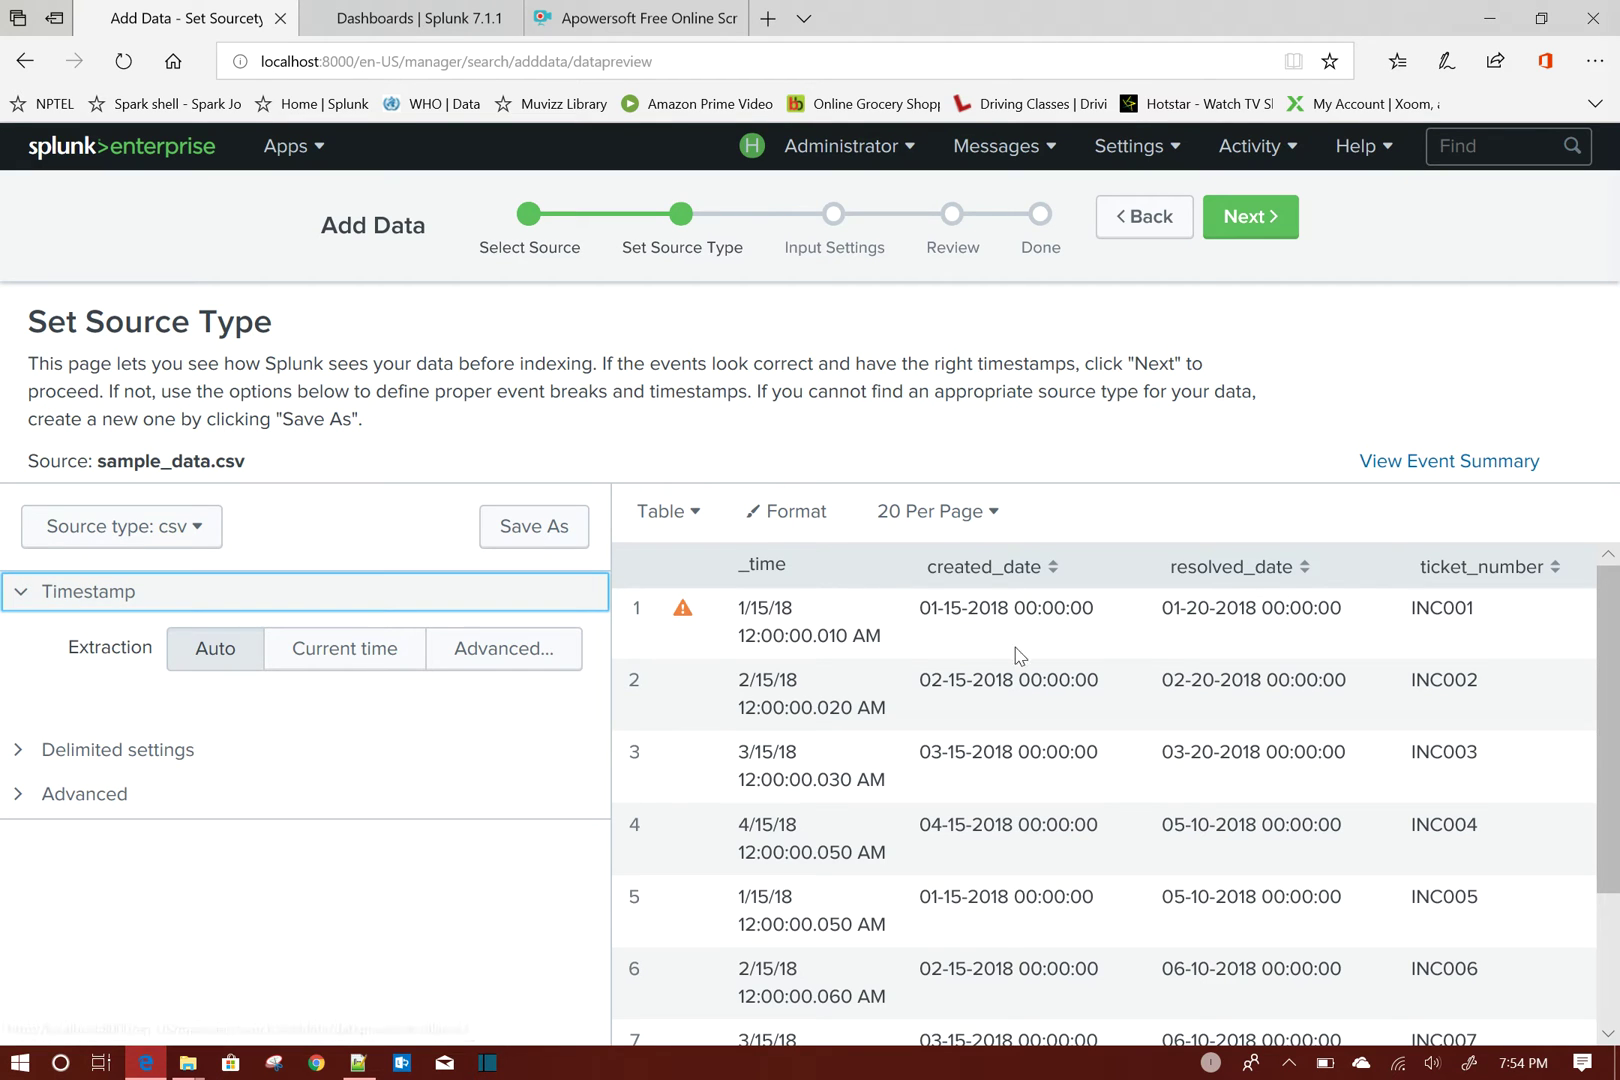
{"action": "left_click", "coordinate": [502, 662]}
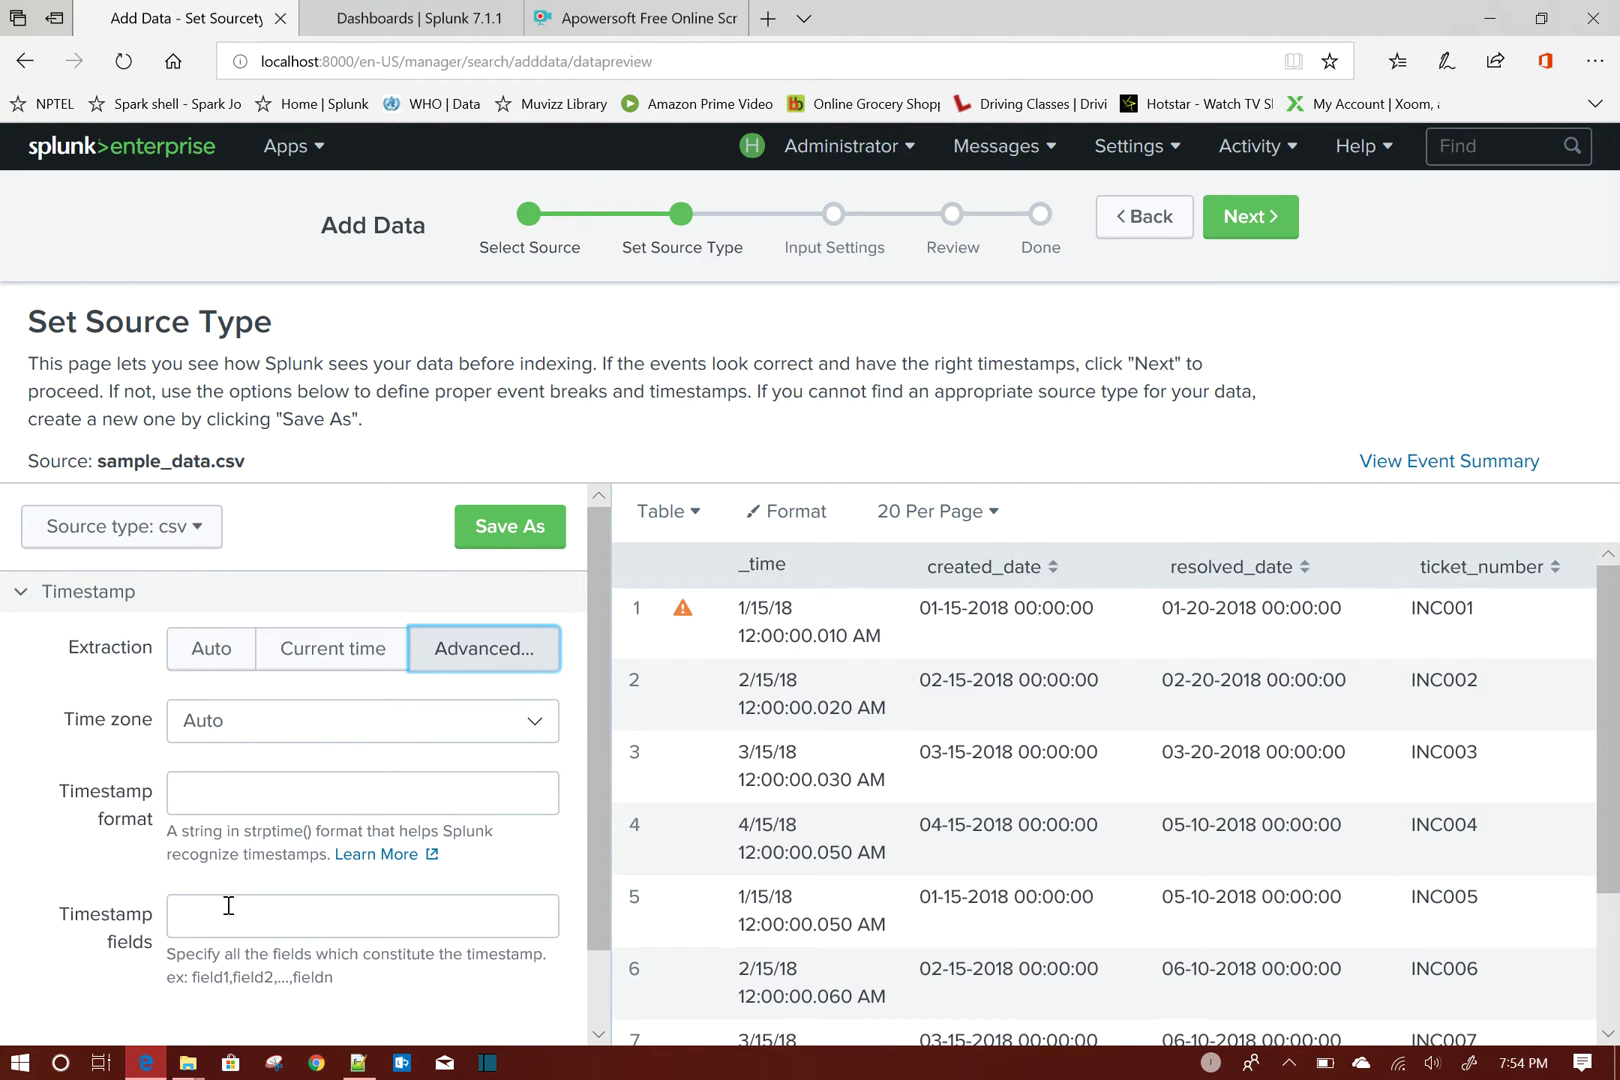
{"action": "left_click", "coordinate": [100, 595]}
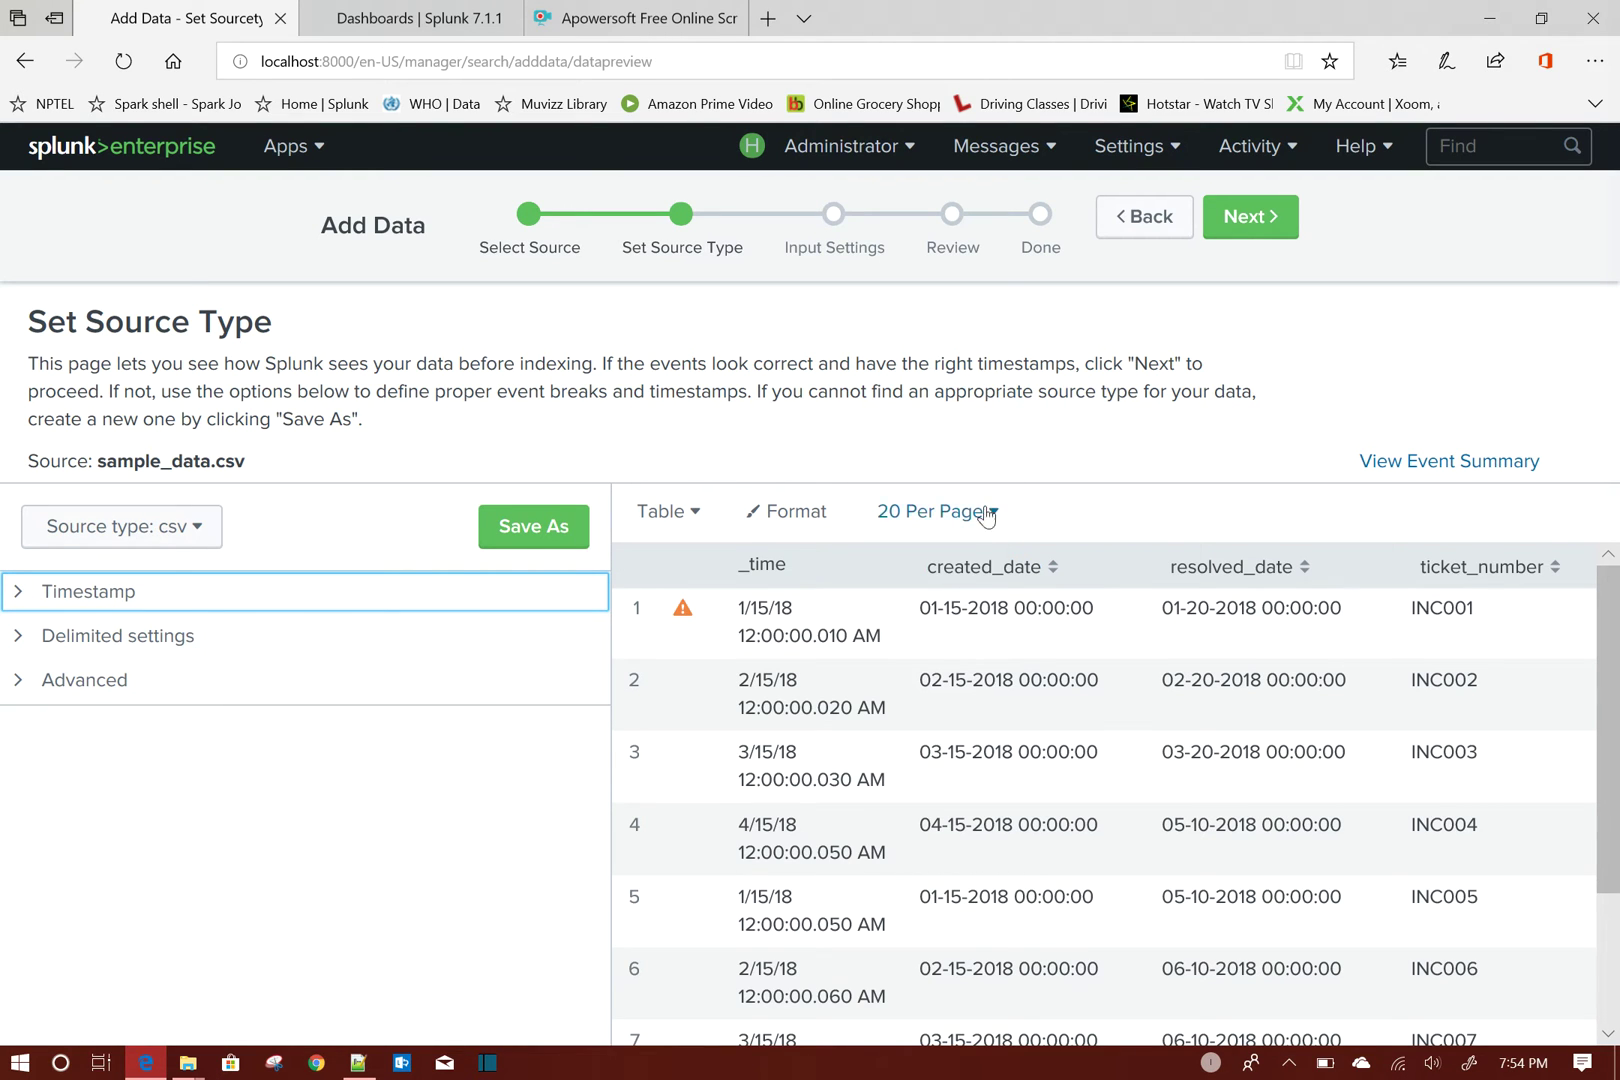
{"action": "left_click", "coordinate": [1274, 225]}
{"action": "left_click", "coordinate": [1262, 228]}
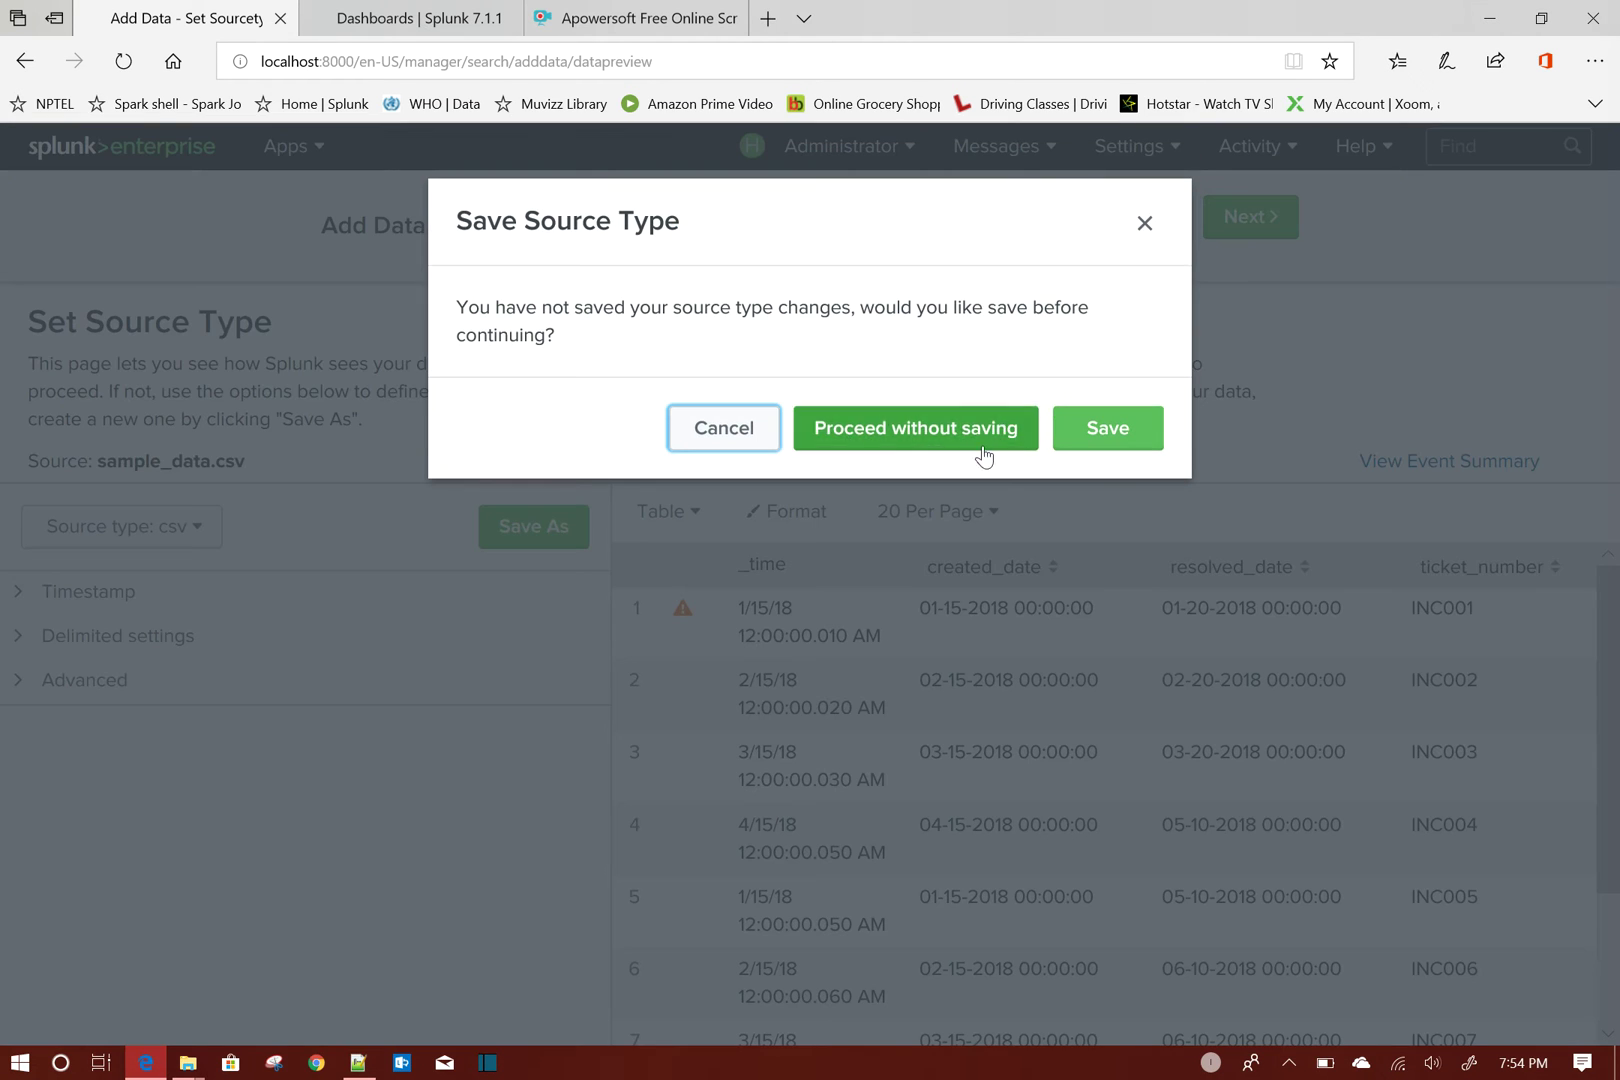
Skip saving the source type, send the data to the main index, submit, and start searching.
{"action": "left_click", "coordinate": [940, 430]}
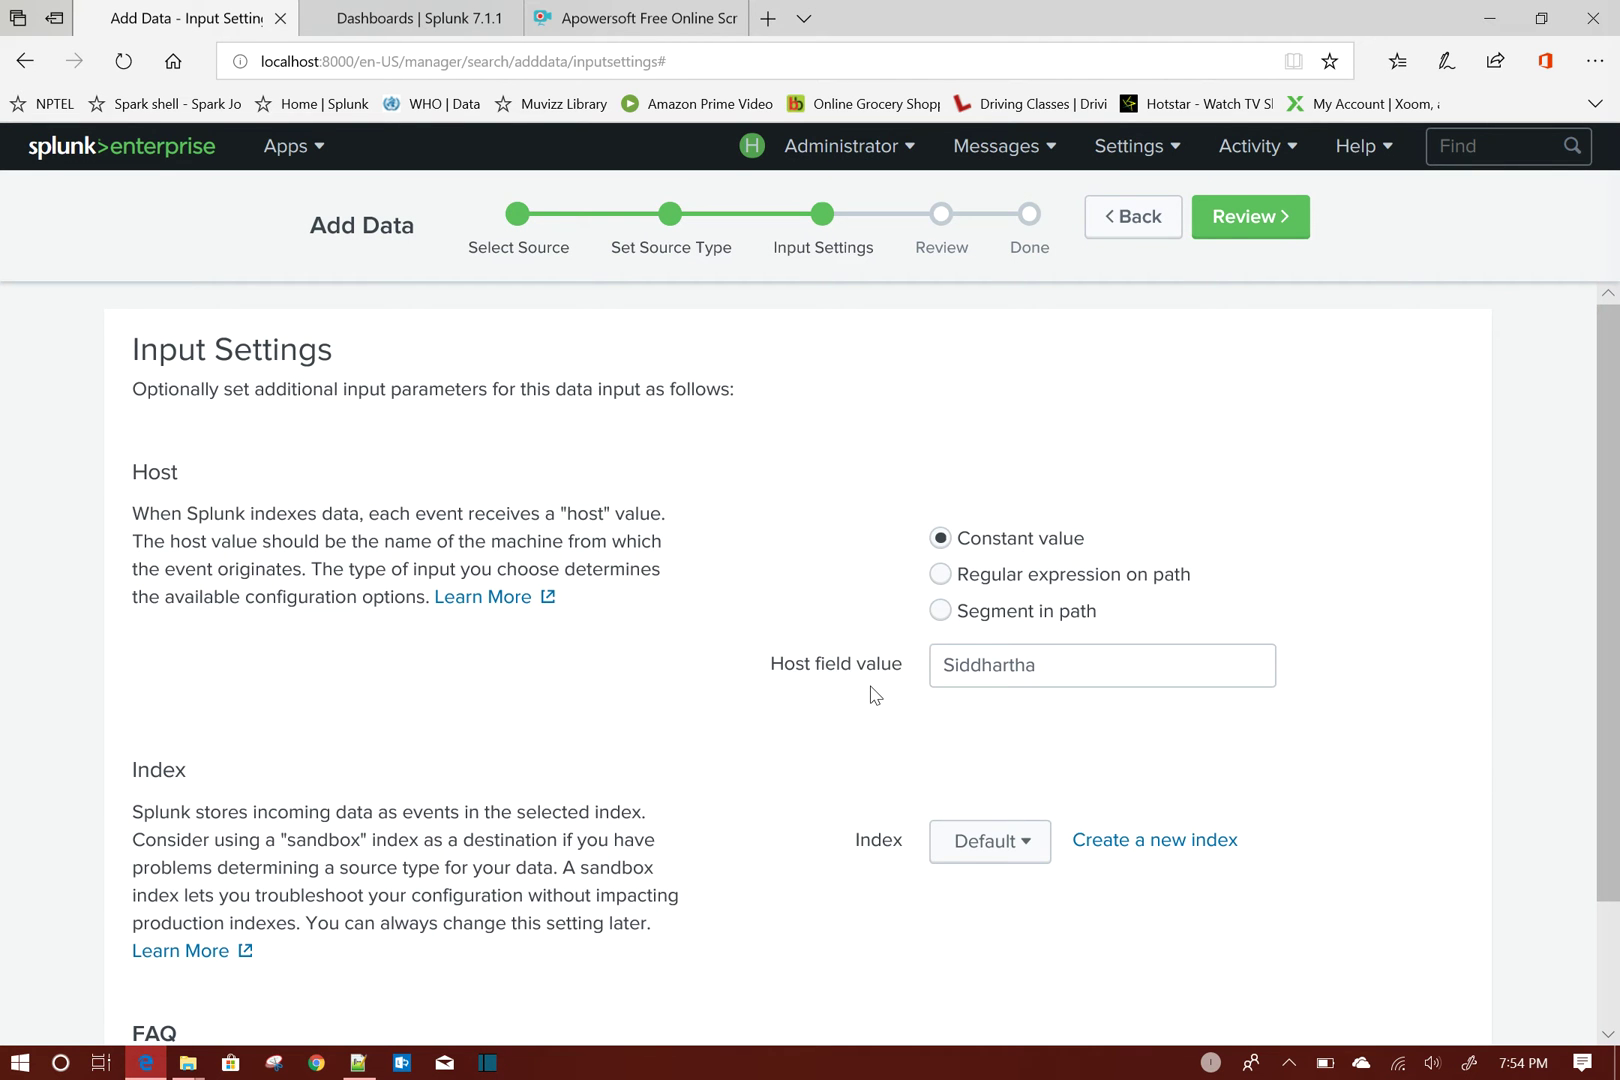
{"action": "scroll", "coordinate": [870, 695], "scroll_direction": "down", "scroll_amount": 1}
{"action": "left_click", "coordinate": [988, 732]}
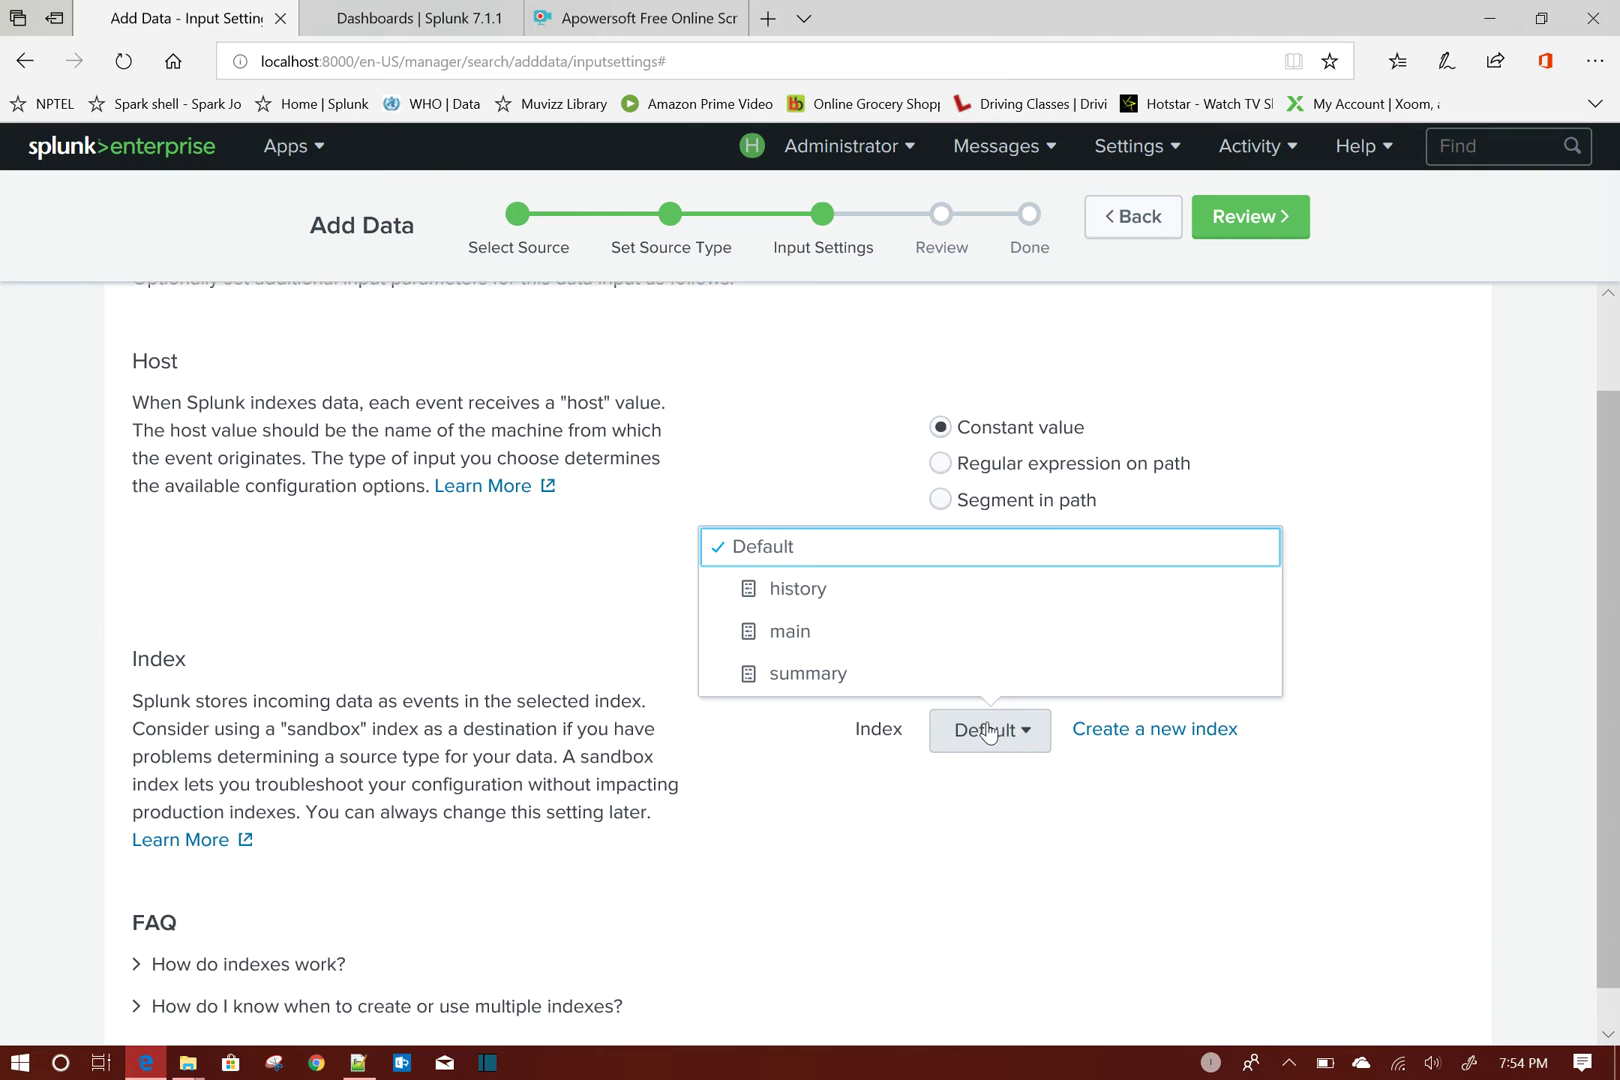
{"action": "left_click", "coordinate": [855, 632]}
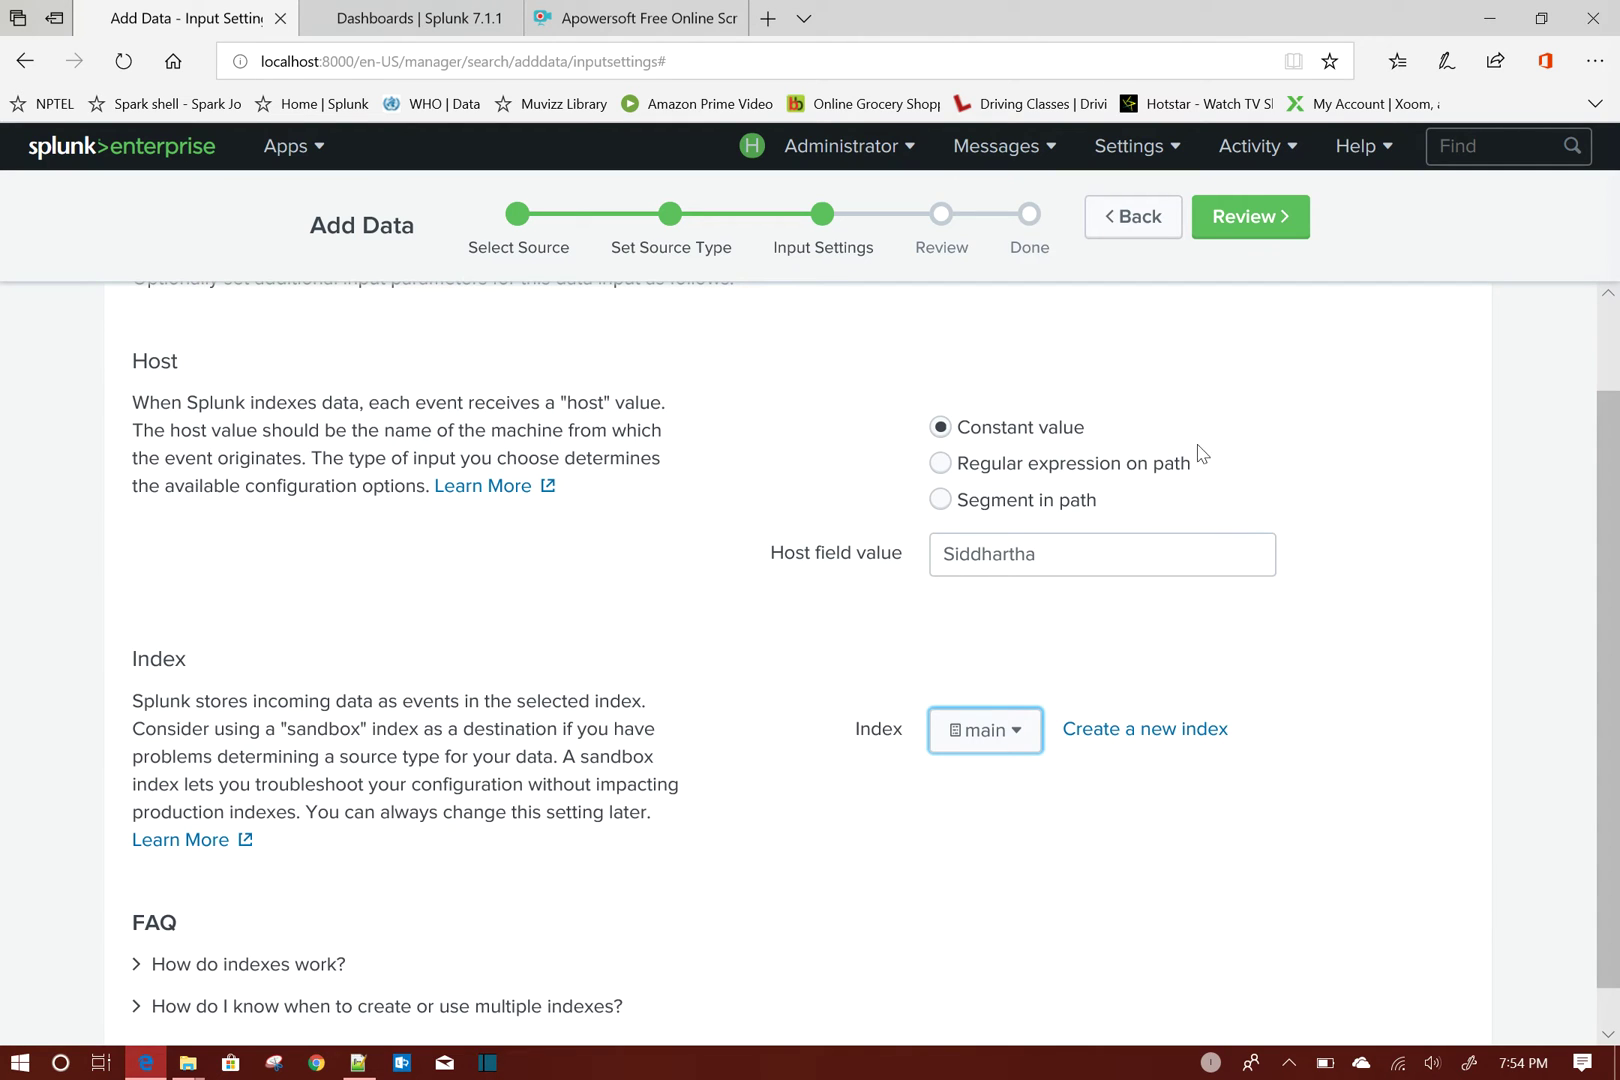
{"action": "left_click", "coordinate": [1250, 219]}
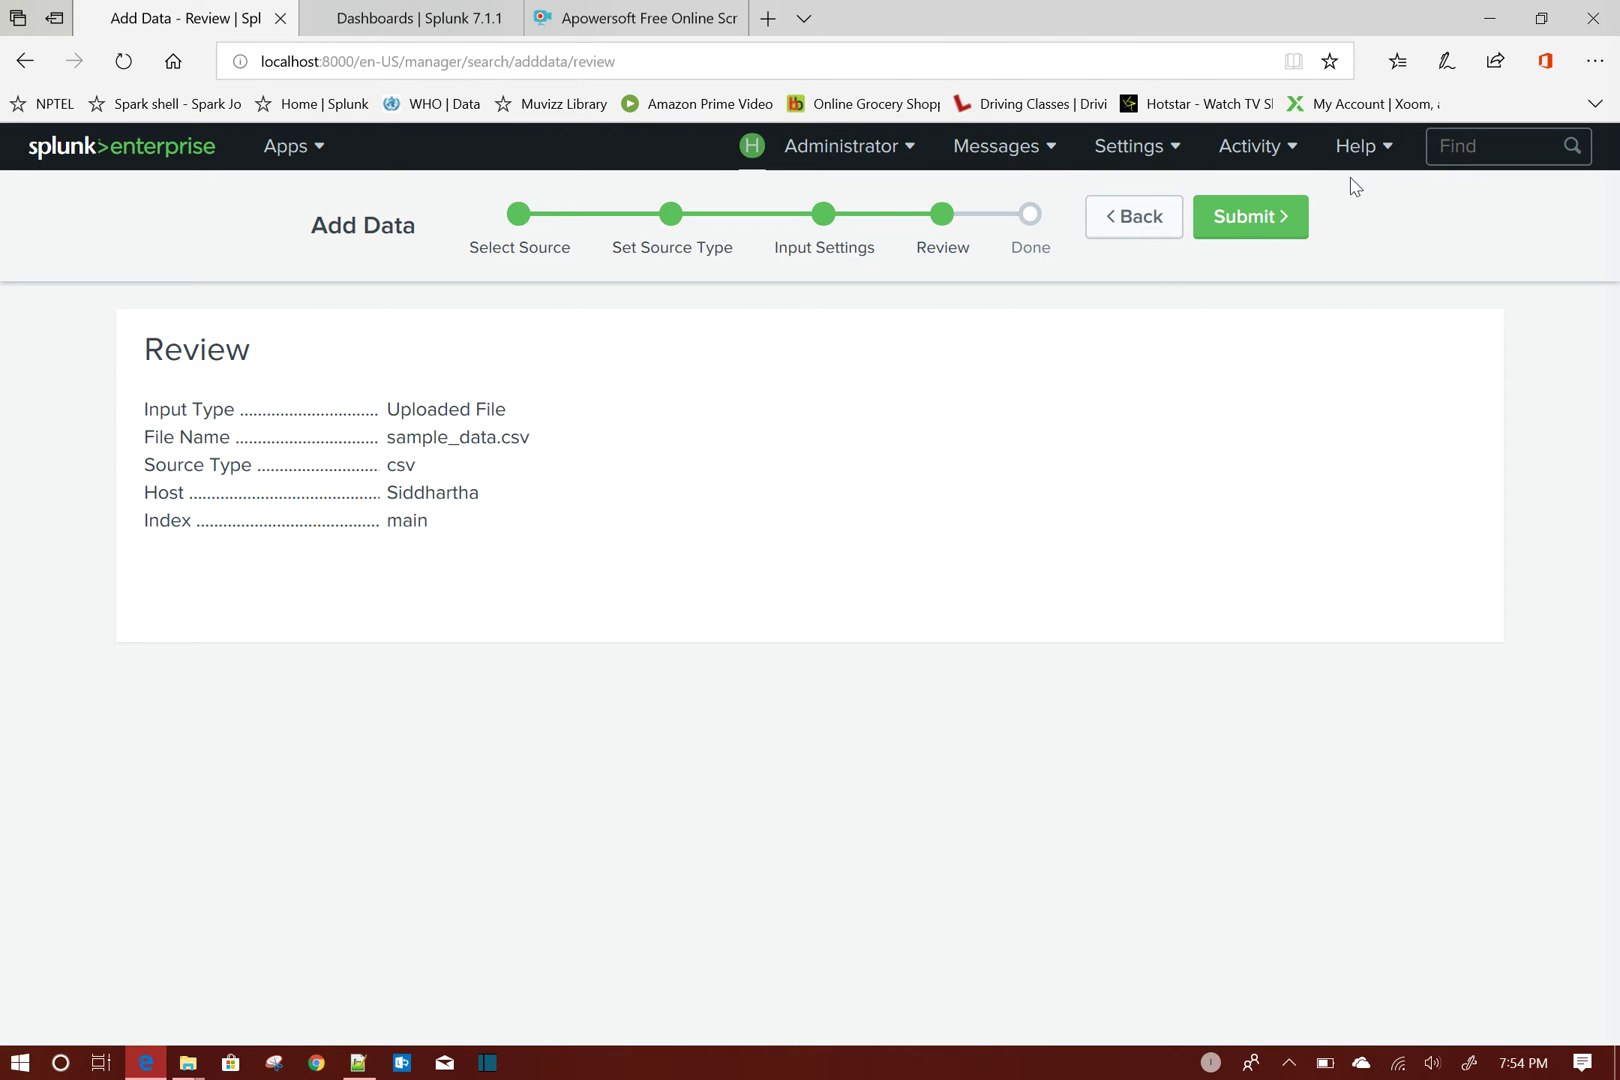
{"action": "left_click", "coordinate": [1248, 220]}
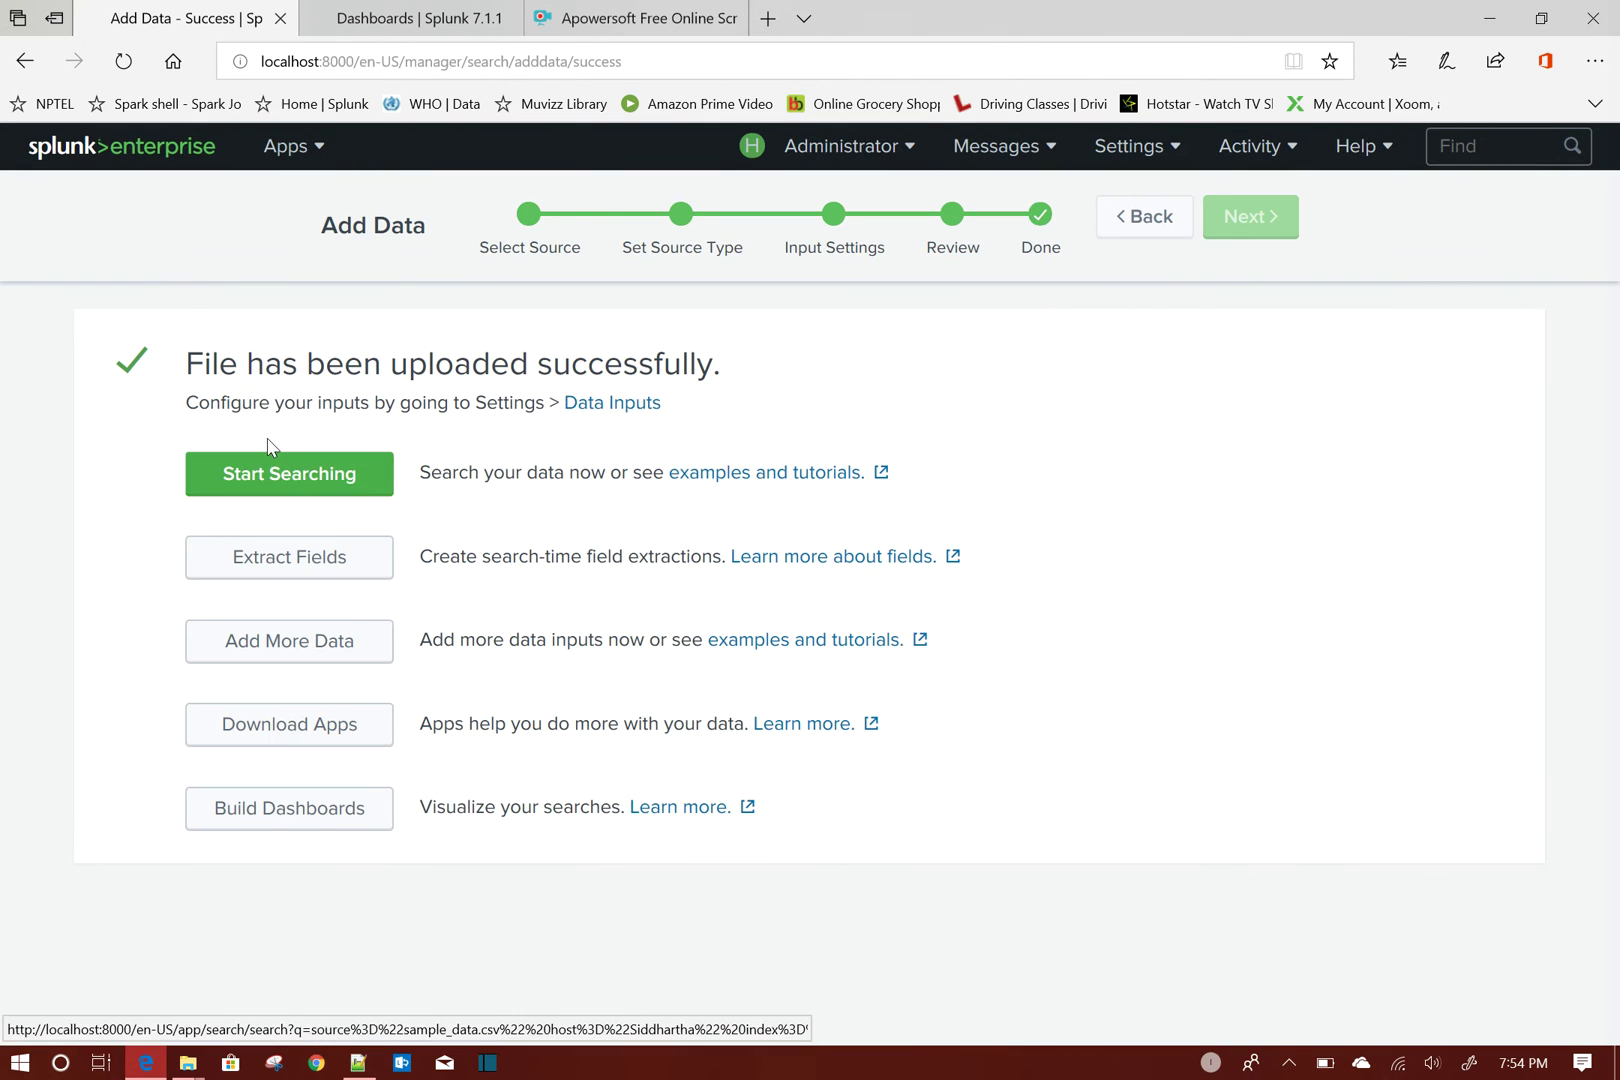
{"action": "left_click", "coordinate": [264, 485]}
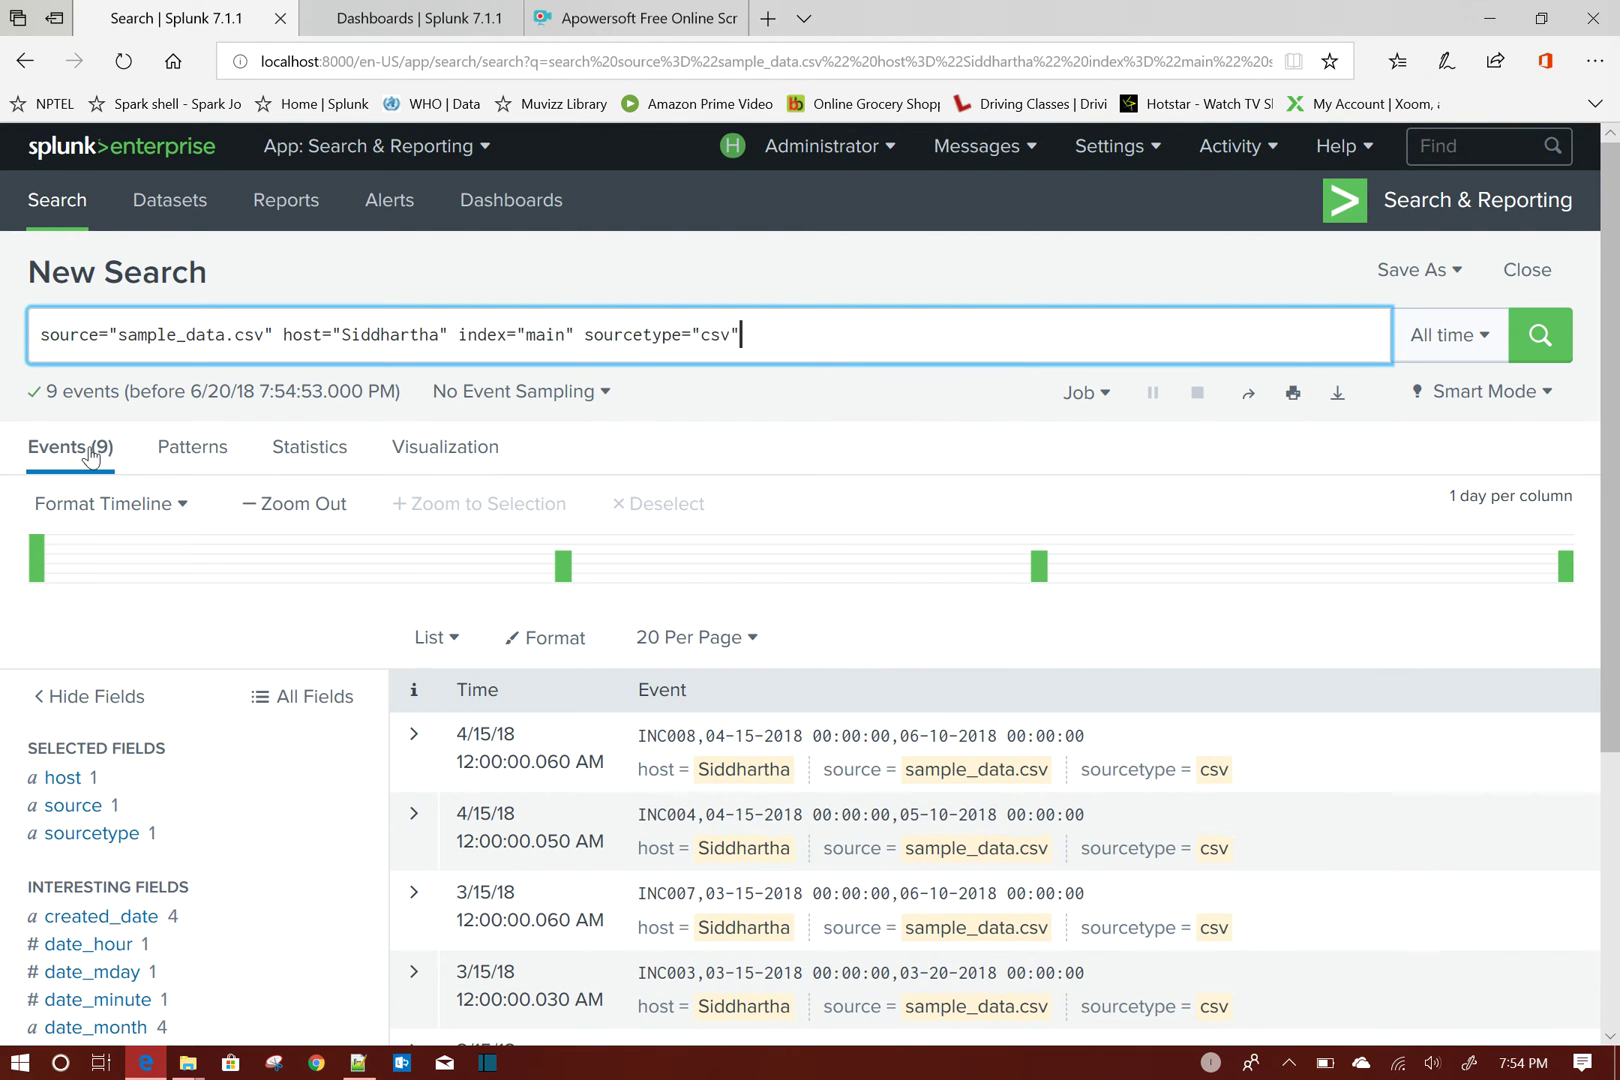
Replace the search query with index=main and run it.
{"action": "left_click_drag", "start_coordinate": [774, 336], "coordinate": [25, 343]}
{"action": "key", "text": "shift+Left"}
{"action": "key", "text": "shift+Left"}
{"action": "key", "text": "shift+Left"}
{"action": "key", "text": "shift+Left"}
{"action": "key", "text": "shift+Left"}
{"action": "key", "text": "shift+Left"}
{"action": "key", "text": "shift+Left"}
{"action": "key", "text": "shift+Left"}
{"action": "key", "text": "shift+Left"}
{"action": "key", "text": "shift+Left"}
{"action": "key", "text": "shift+Left"}
{"action": "key", "text": "shift+Left"}
{"action": "key", "text": "shift+Left"}
{"action": "key", "text": "shift+Left"}
{"action": "key", "text": "shift+Left"}
{"action": "key", "text": "shift+Left"}
{"action": "key", "text": "shift+Left"}
{"action": "key", "text": "shift+Left"}
{"action": "key", "text": "shift+Left"}
{"action": "key", "text": "shift+Left"}
{"action": "key", "text": "shift+Left"}
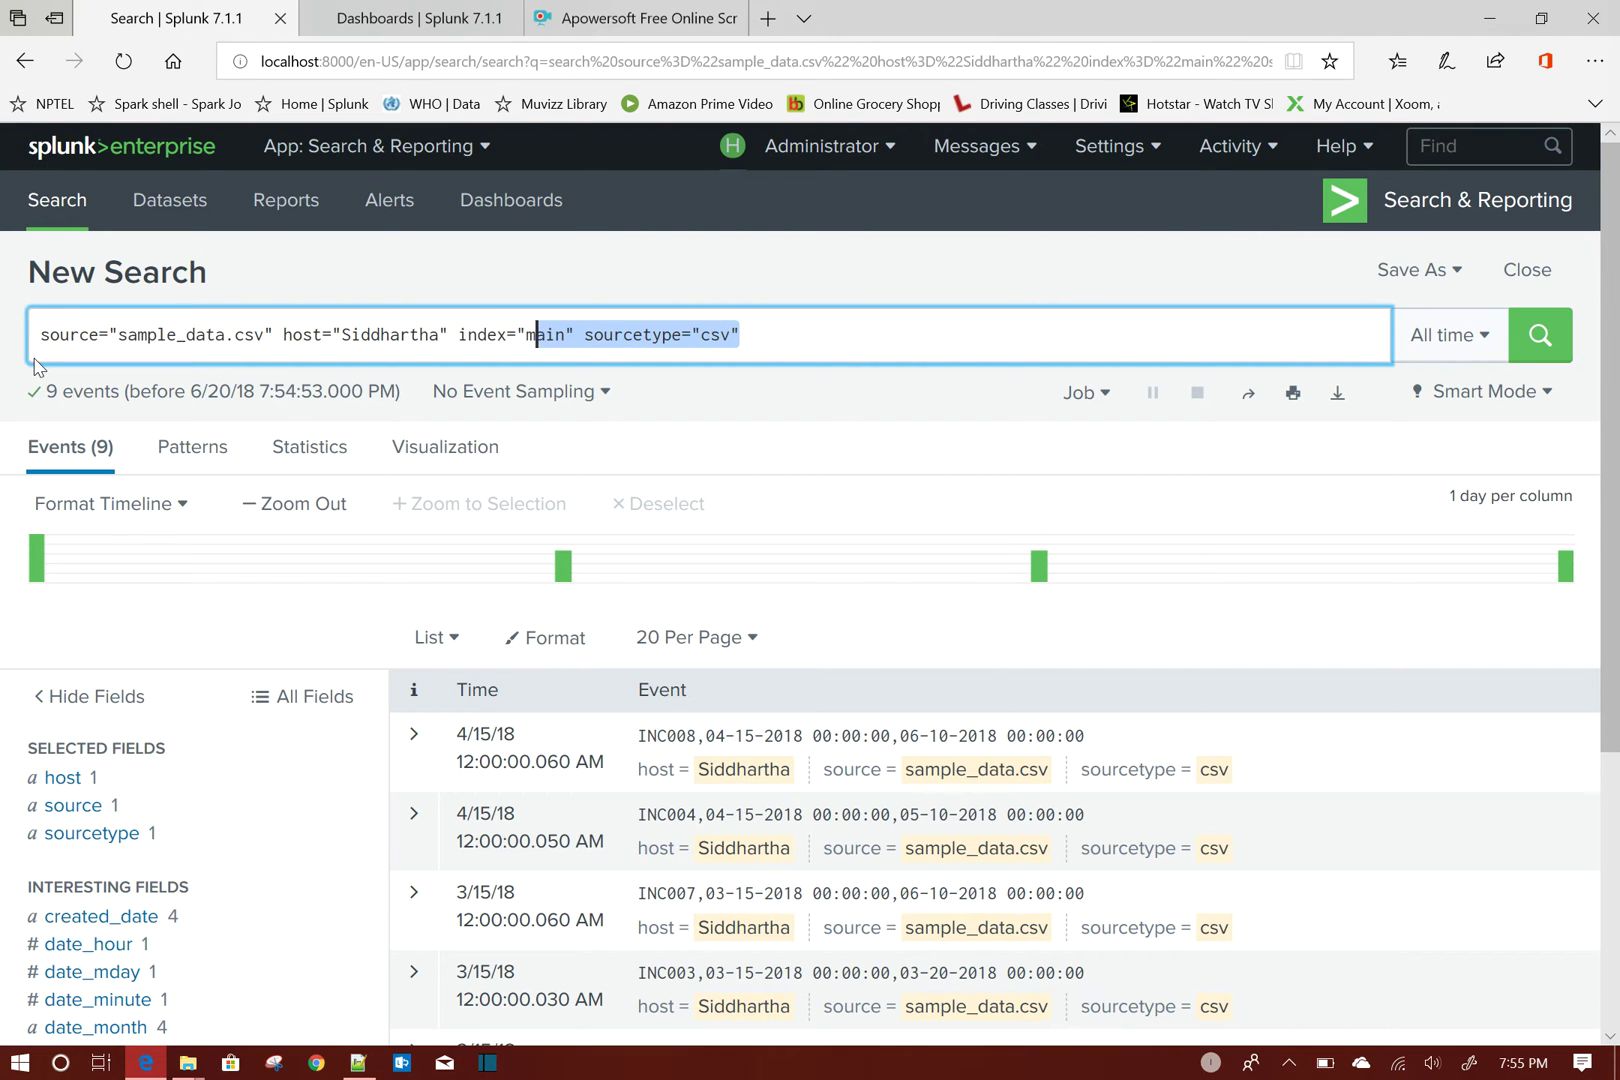
{"action": "key", "text": "shift+Home"}
{"action": "type", "text": "ind"}
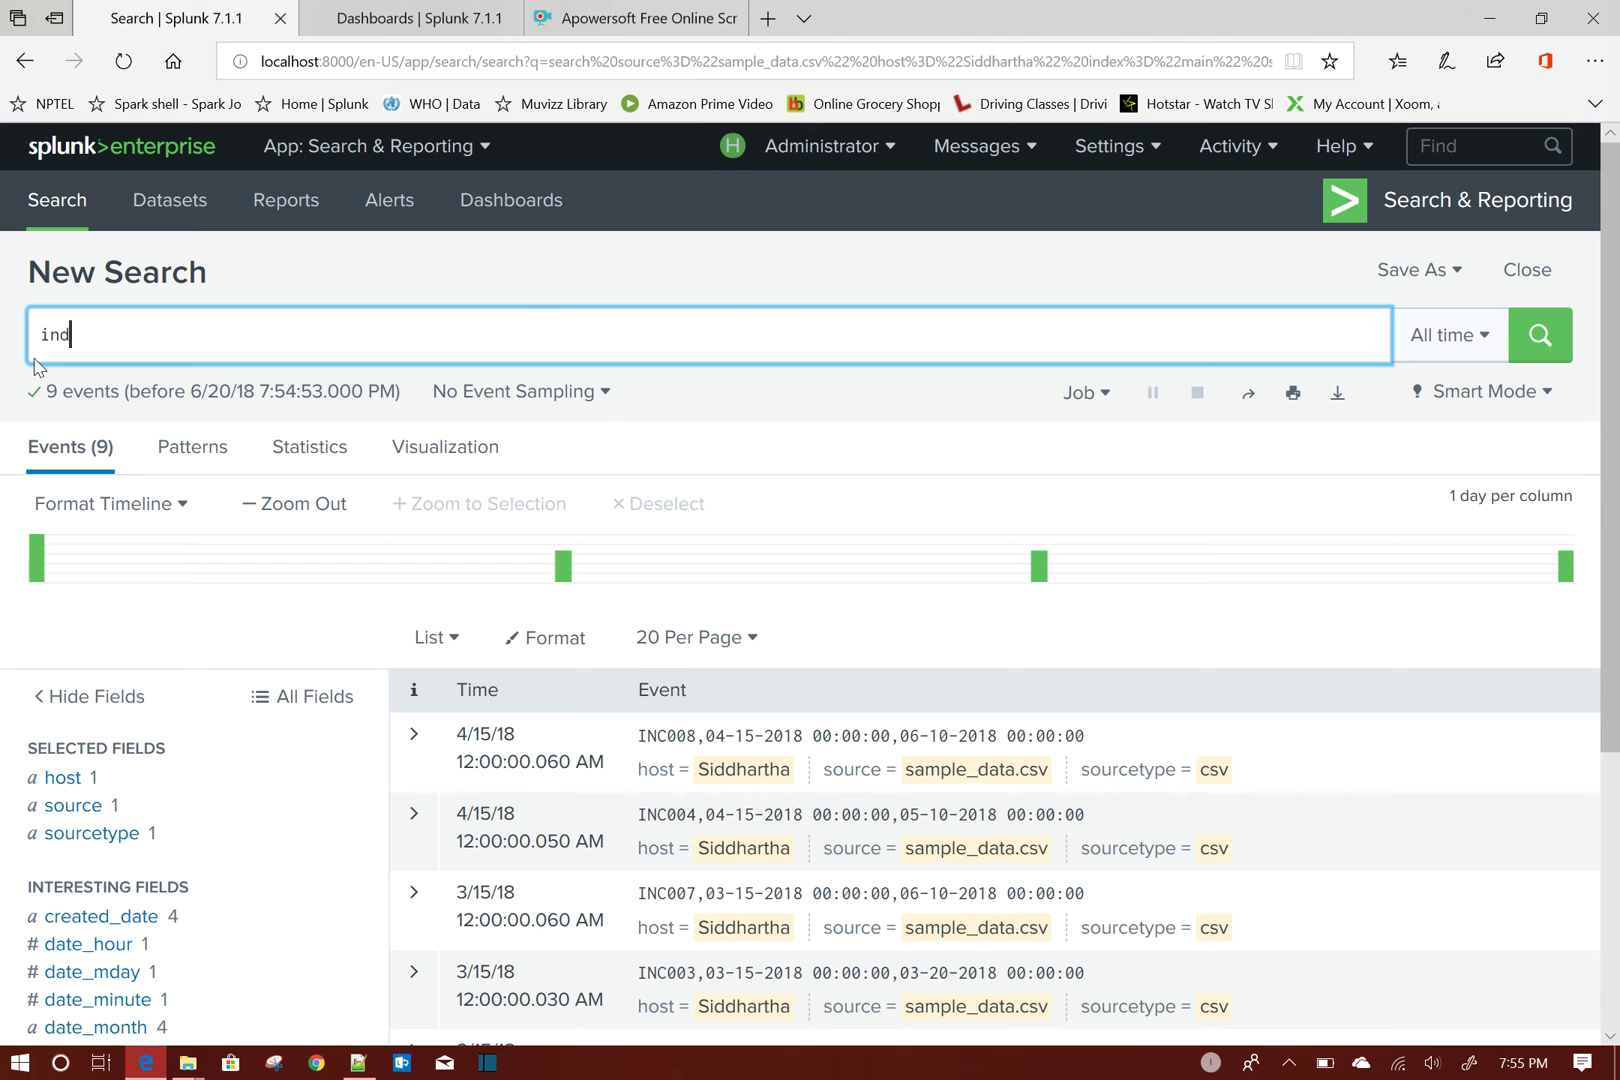
{"action": "type", "text": "ex=mai"}
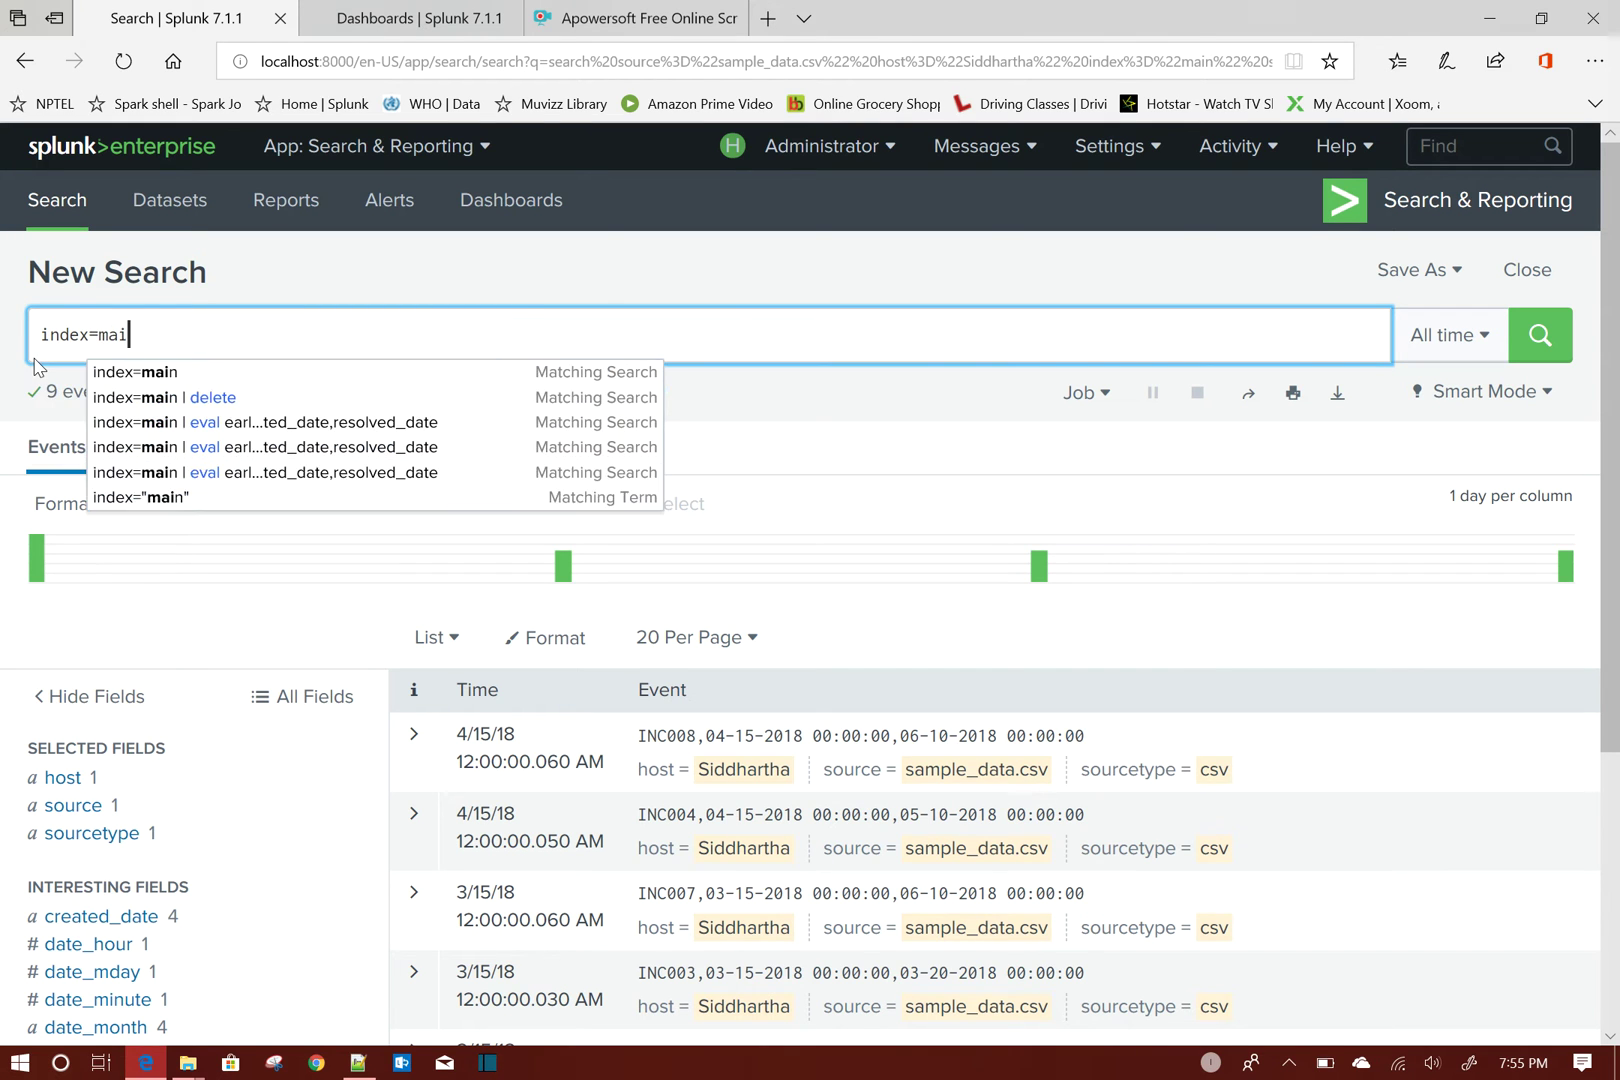
{"action": "type", "text": "n"}
{"action": "key", "text": "Return"}
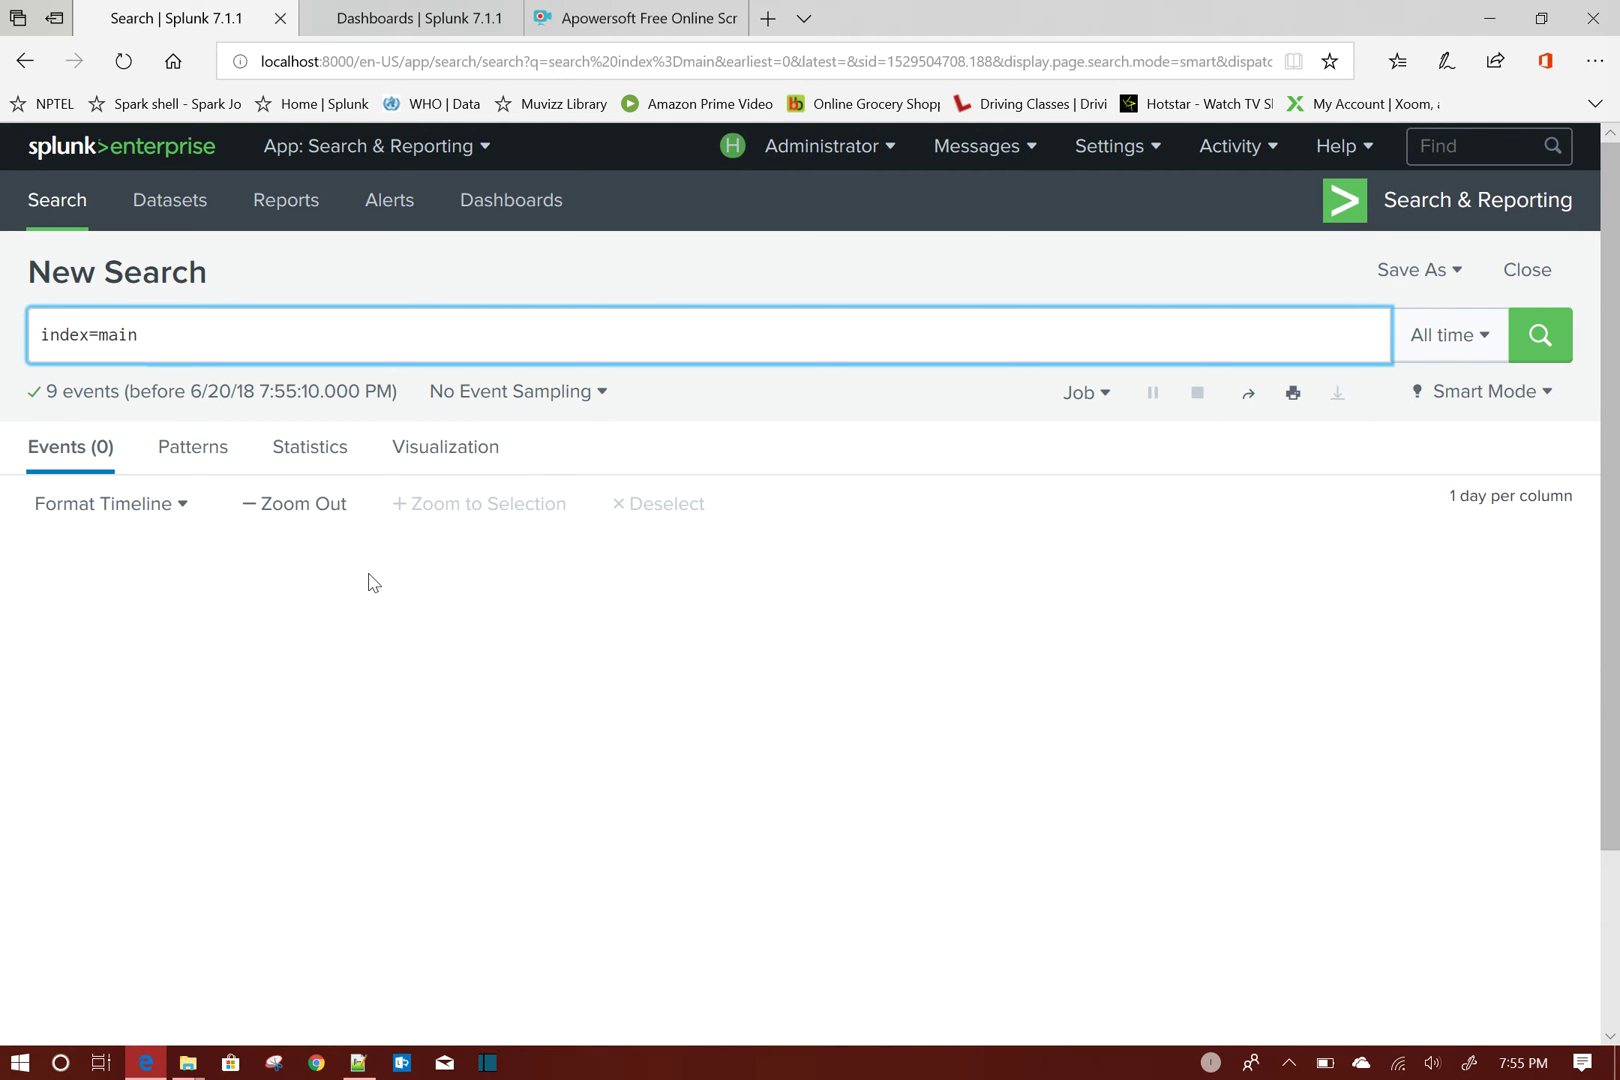
Extend the search with '| table ticket_number,created_date,resolved_date' and run it.
{"action": "scroll", "coordinate": [370, 583], "scroll_direction": "down", "scroll_amount": 3}
{"action": "scroll", "coordinate": [370, 583], "scroll_direction": "up", "scroll_amount": 1}
{"action": "scroll", "coordinate": [370, 583], "scroll_direction": "up", "scroll_amount": 1}
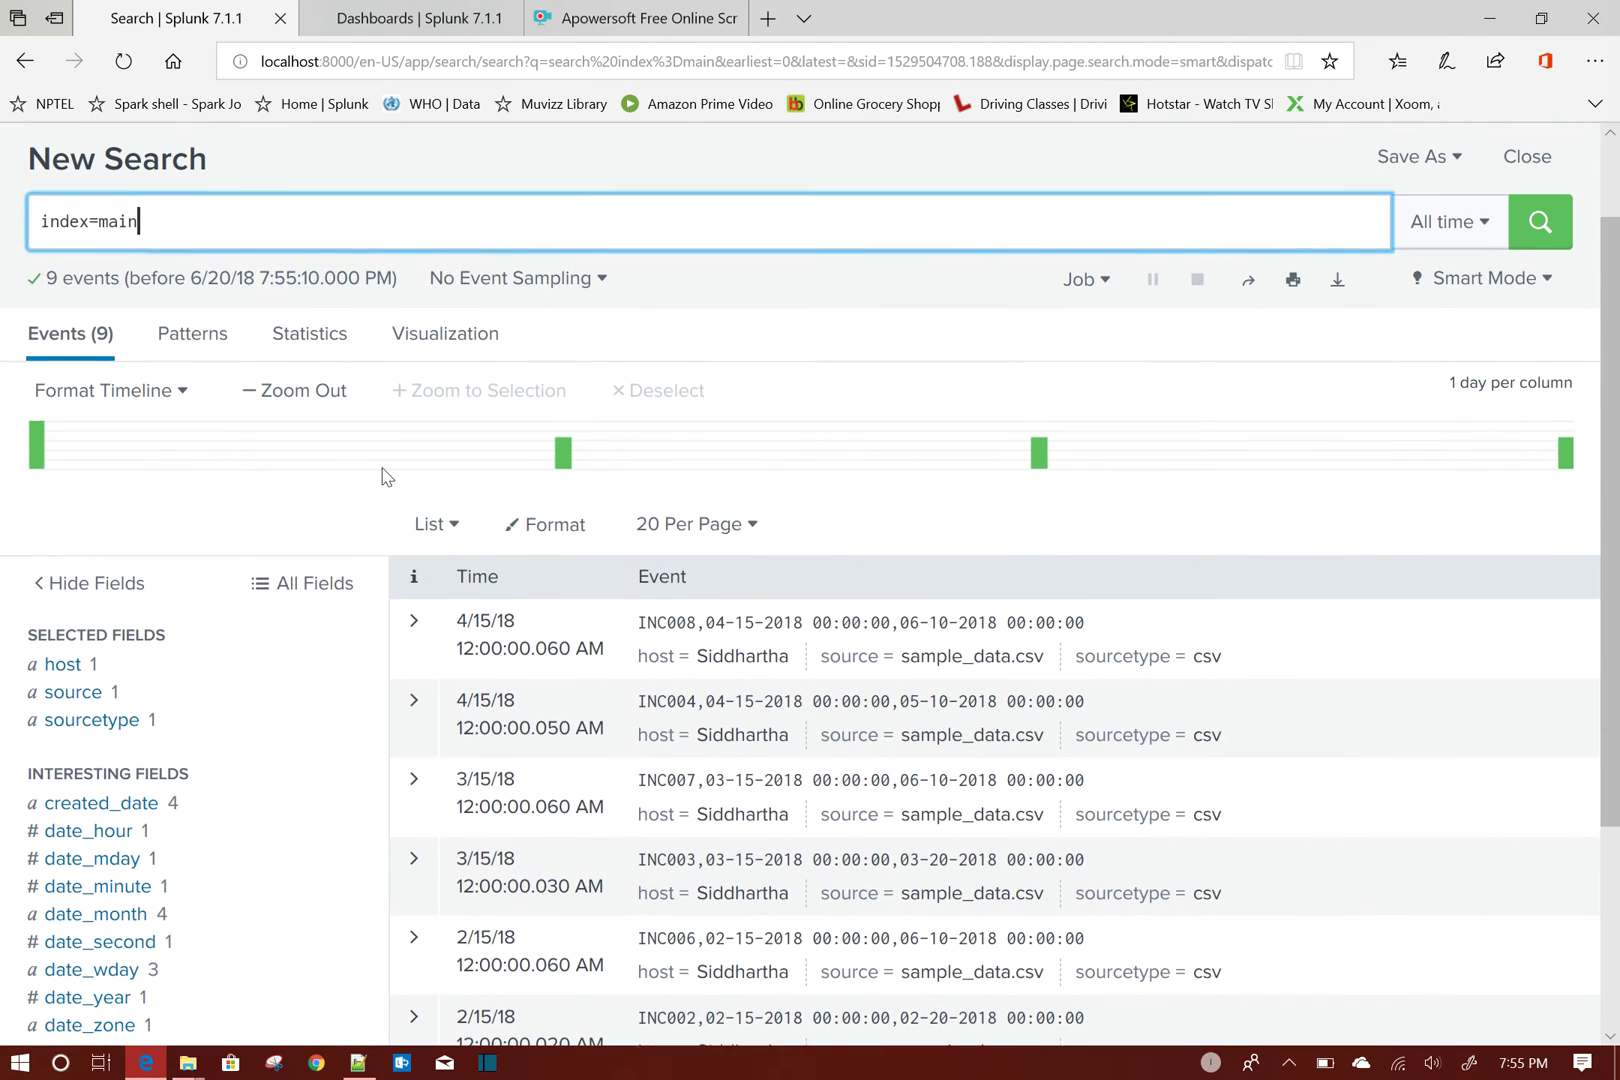
{"action": "left_click", "coordinate": [311, 228]}
{"action": "type", "text": "| table "}
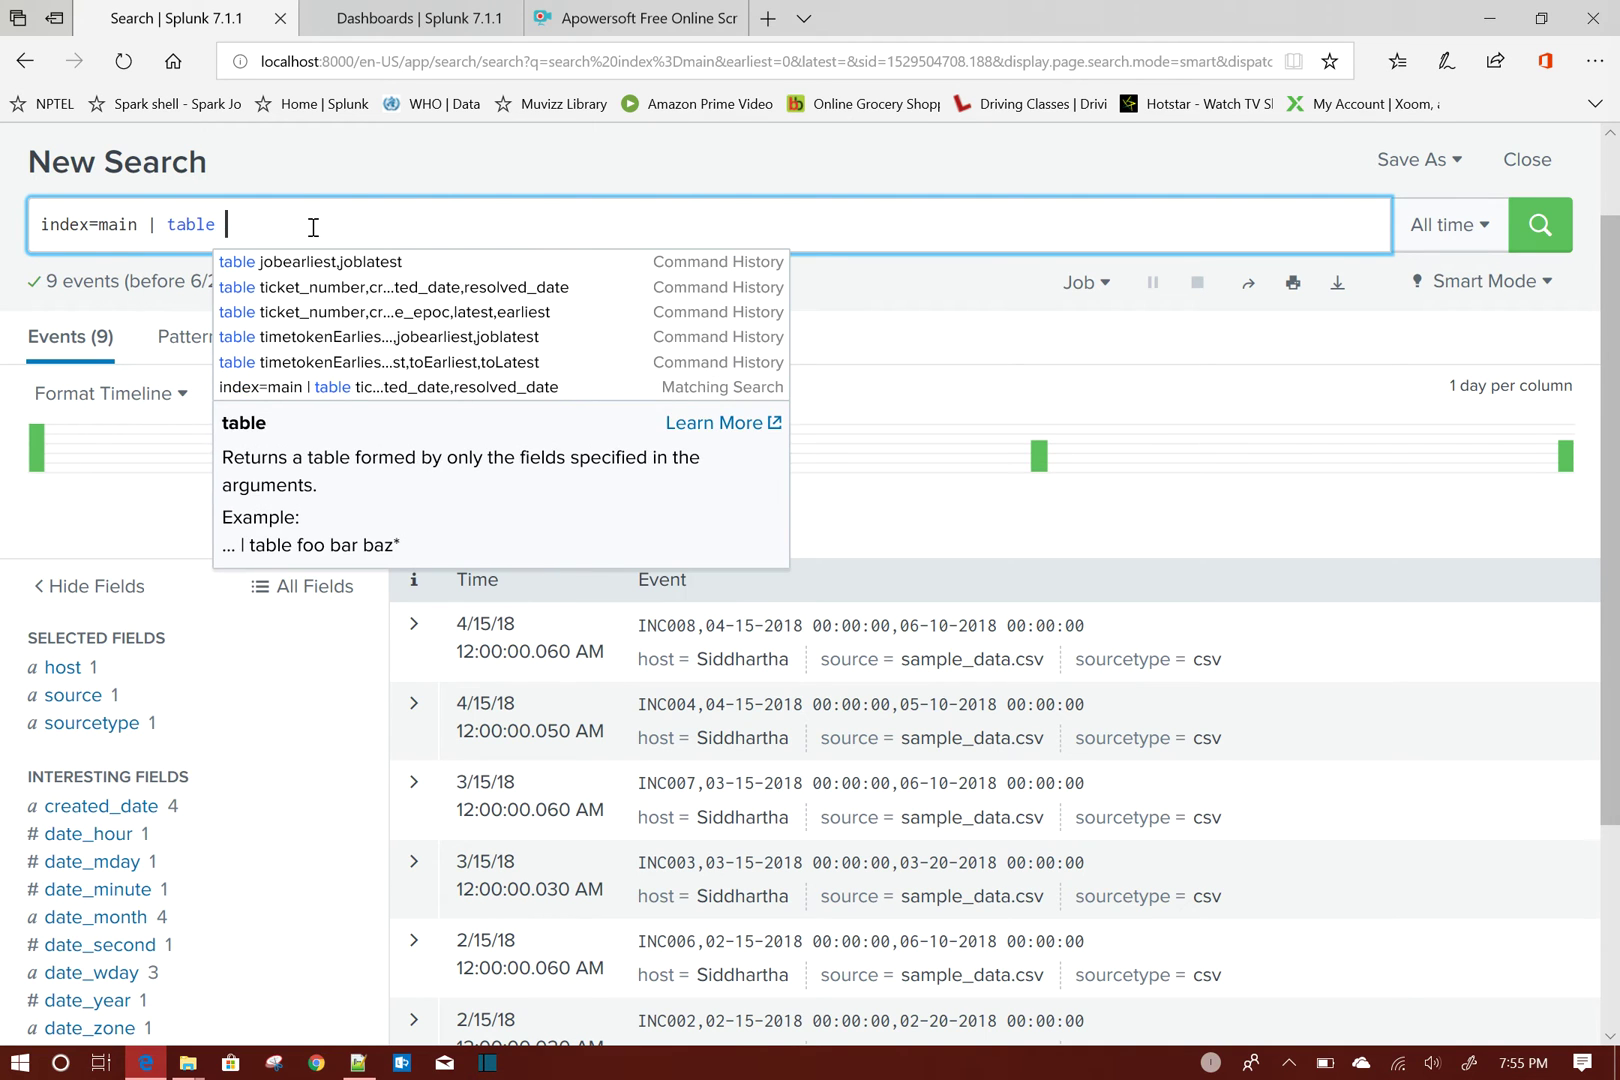
{"action": "type", "text": "ticket"}
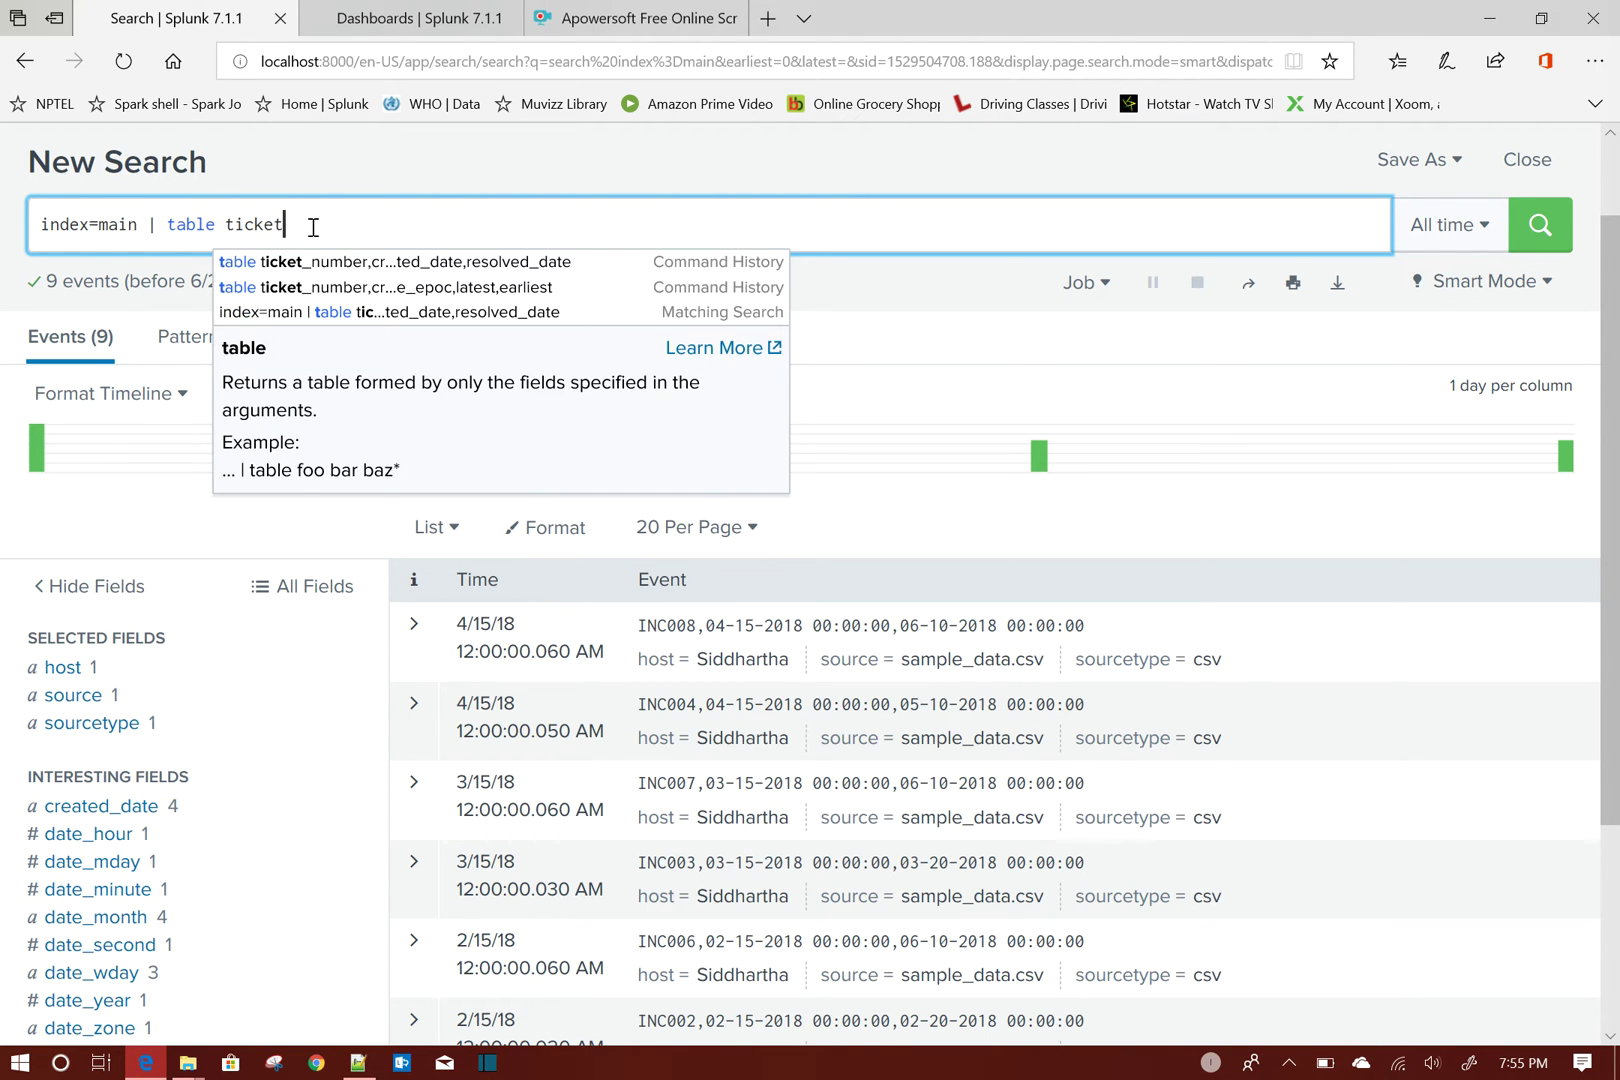
{"action": "key", "text": "Down"}
{"action": "key", "text": "Return"}
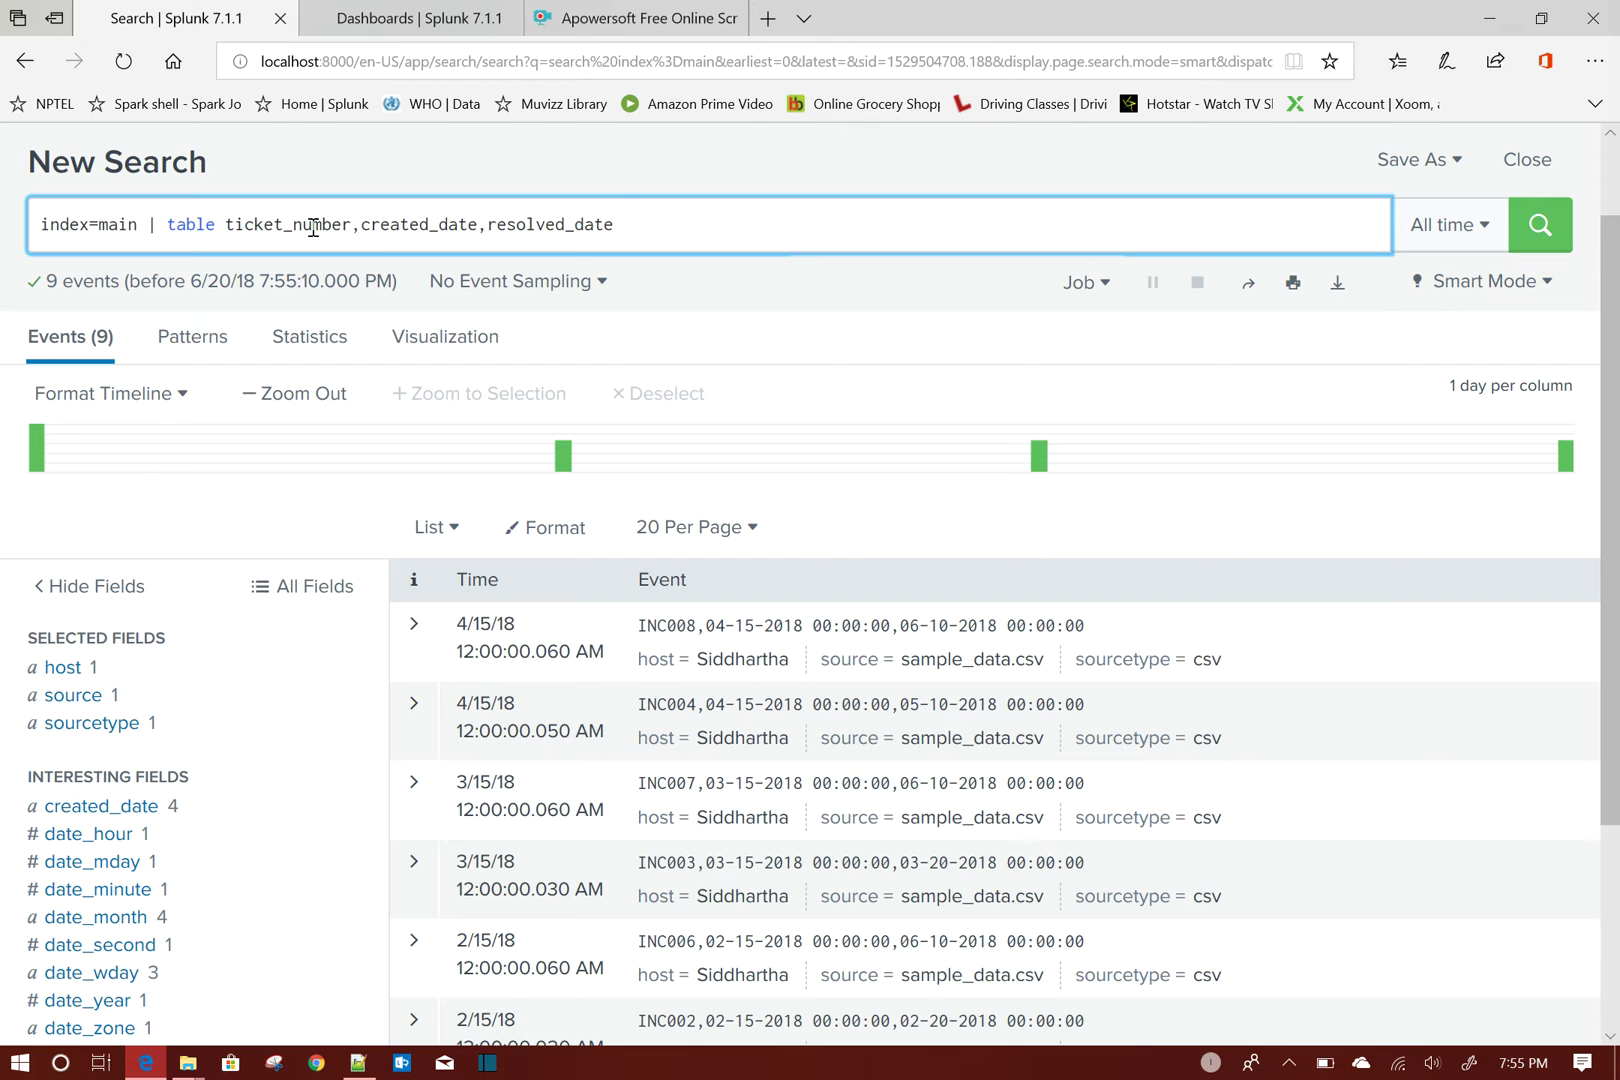
{"action": "key", "text": "Return"}
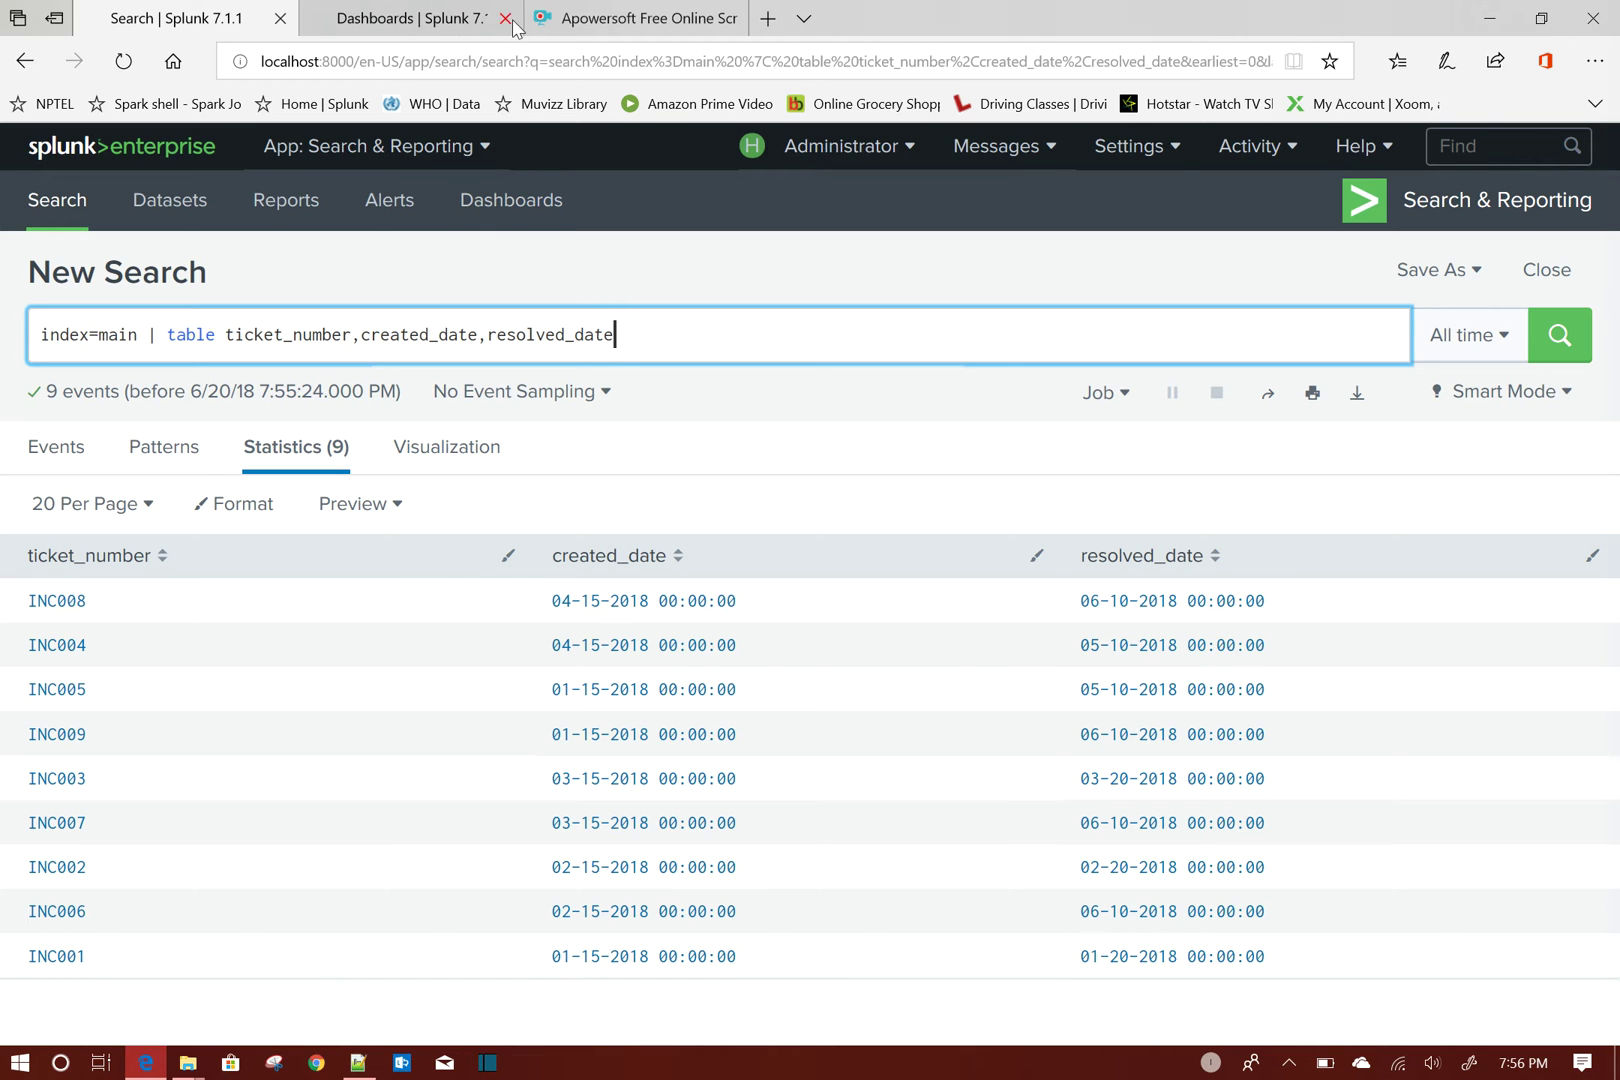
Open the Dashboards list in a new browser tab.
{"action": "left_click", "coordinate": [506, 20]}
{"action": "right_click", "coordinate": [525, 208]}
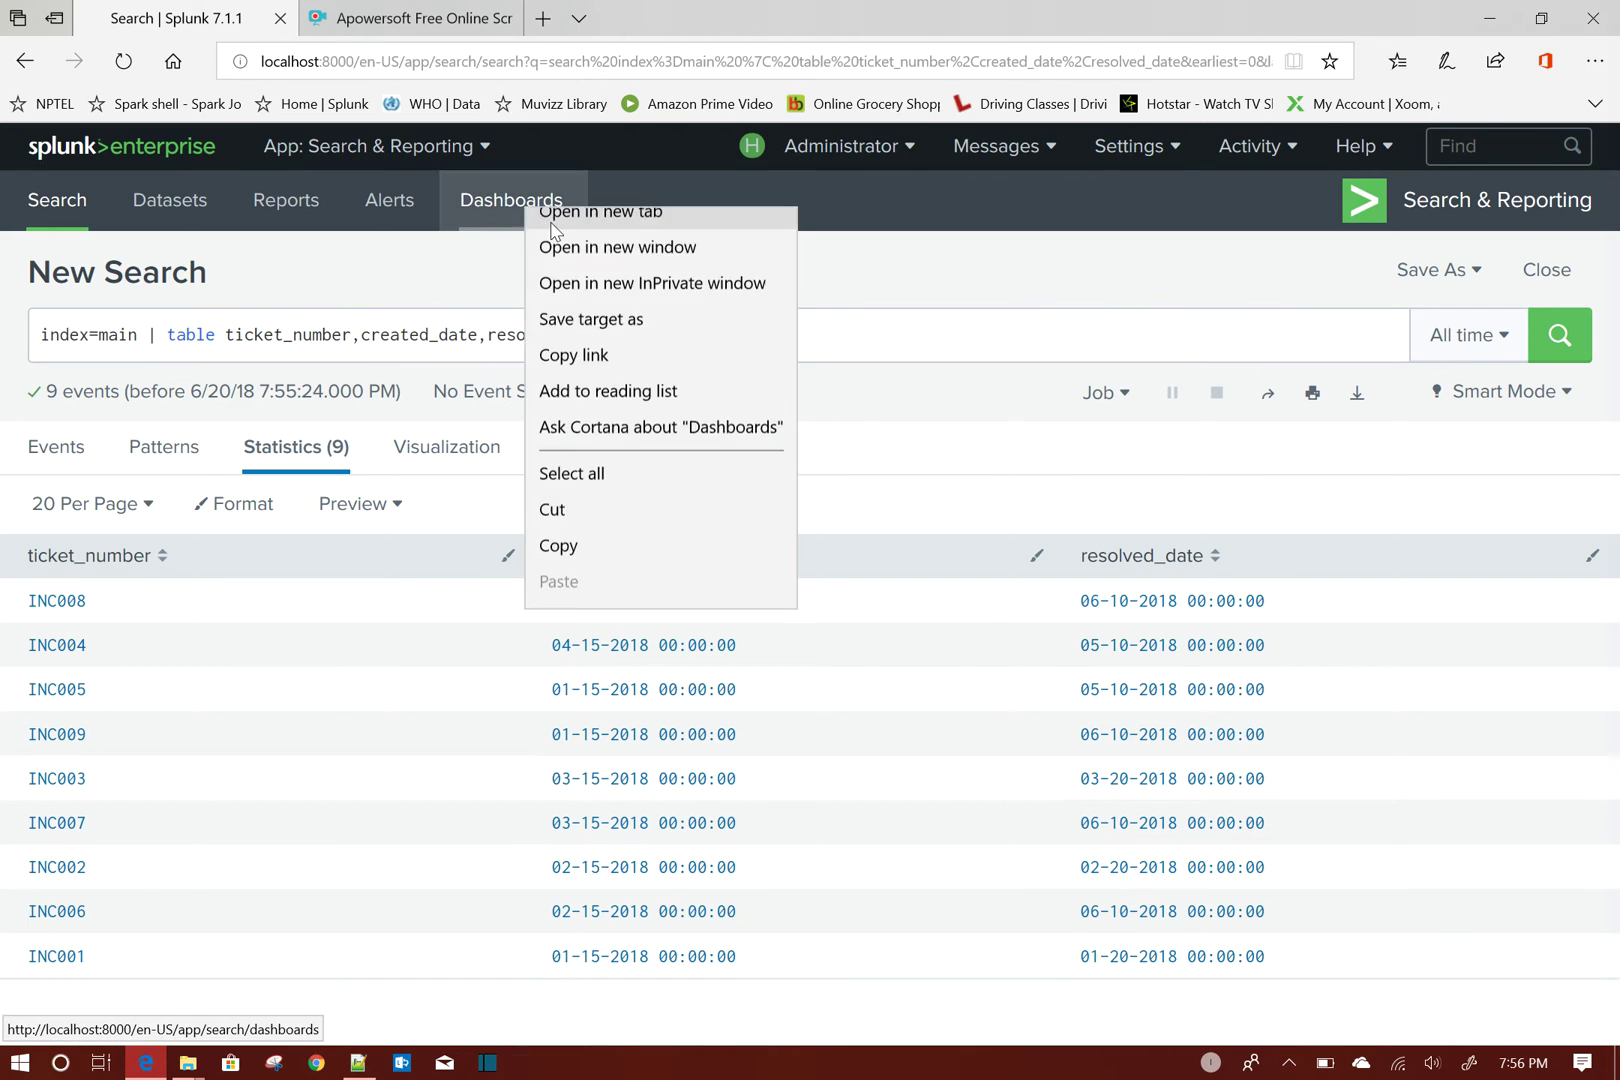
{"action": "left_click", "coordinate": [570, 236]}
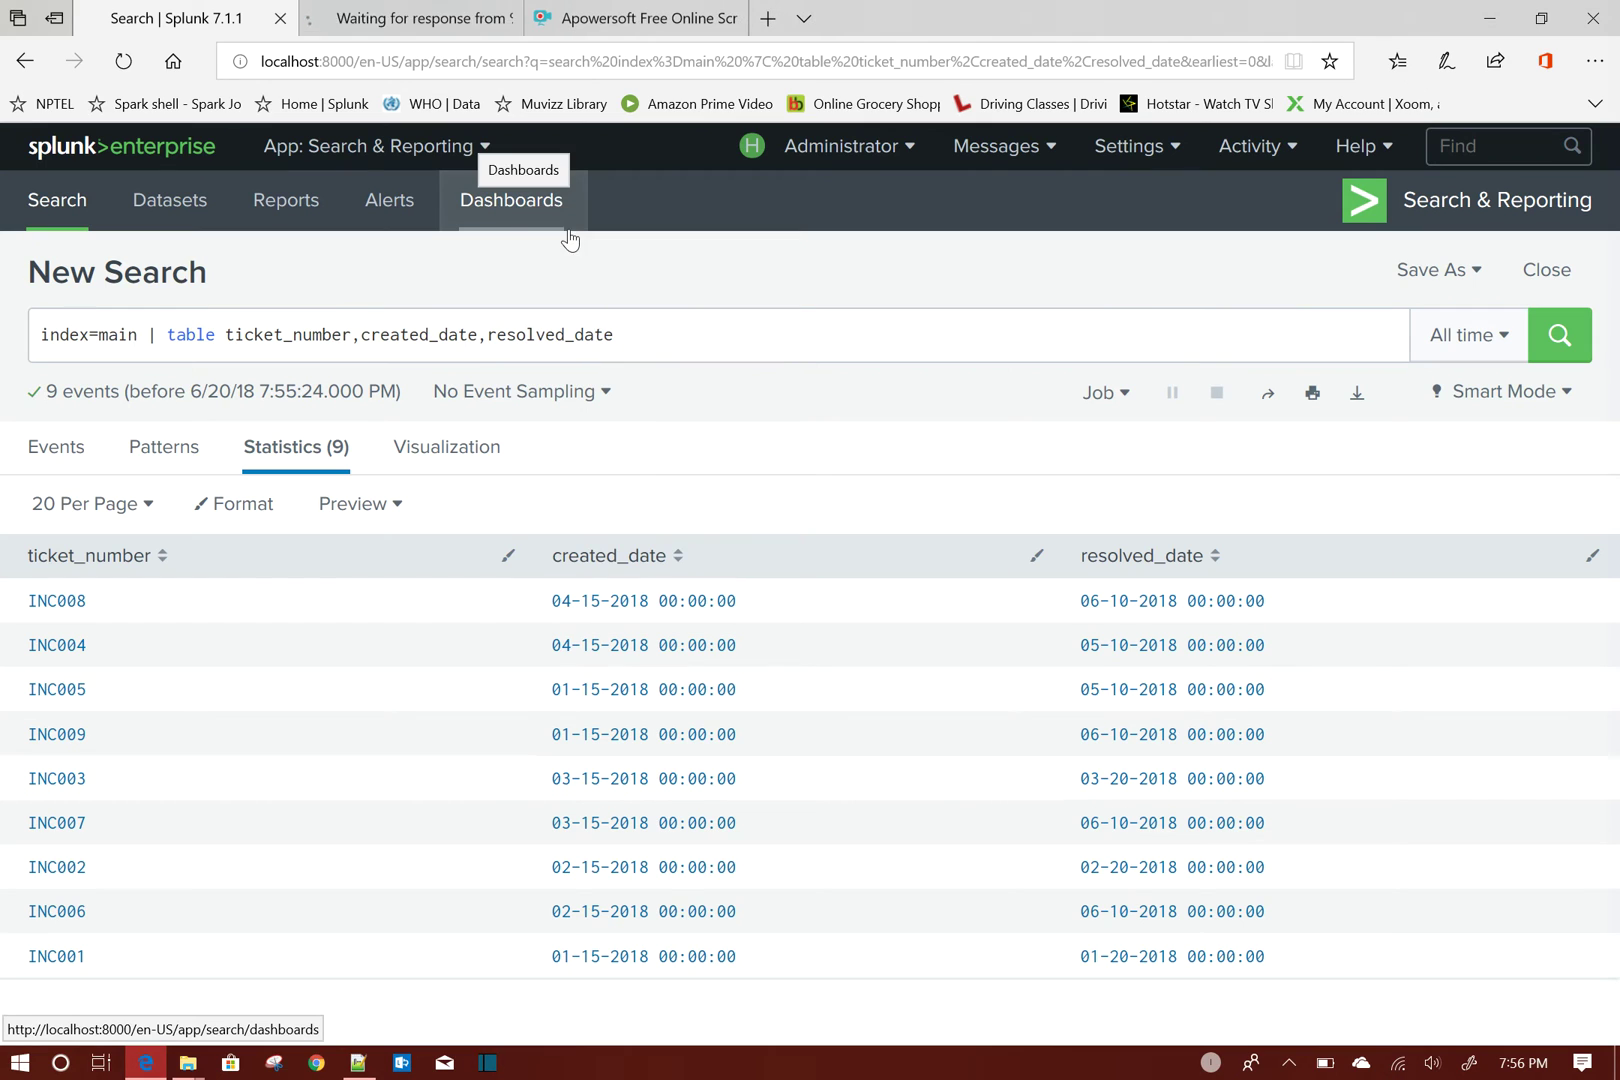
{"action": "left_click", "coordinate": [383, 20]}
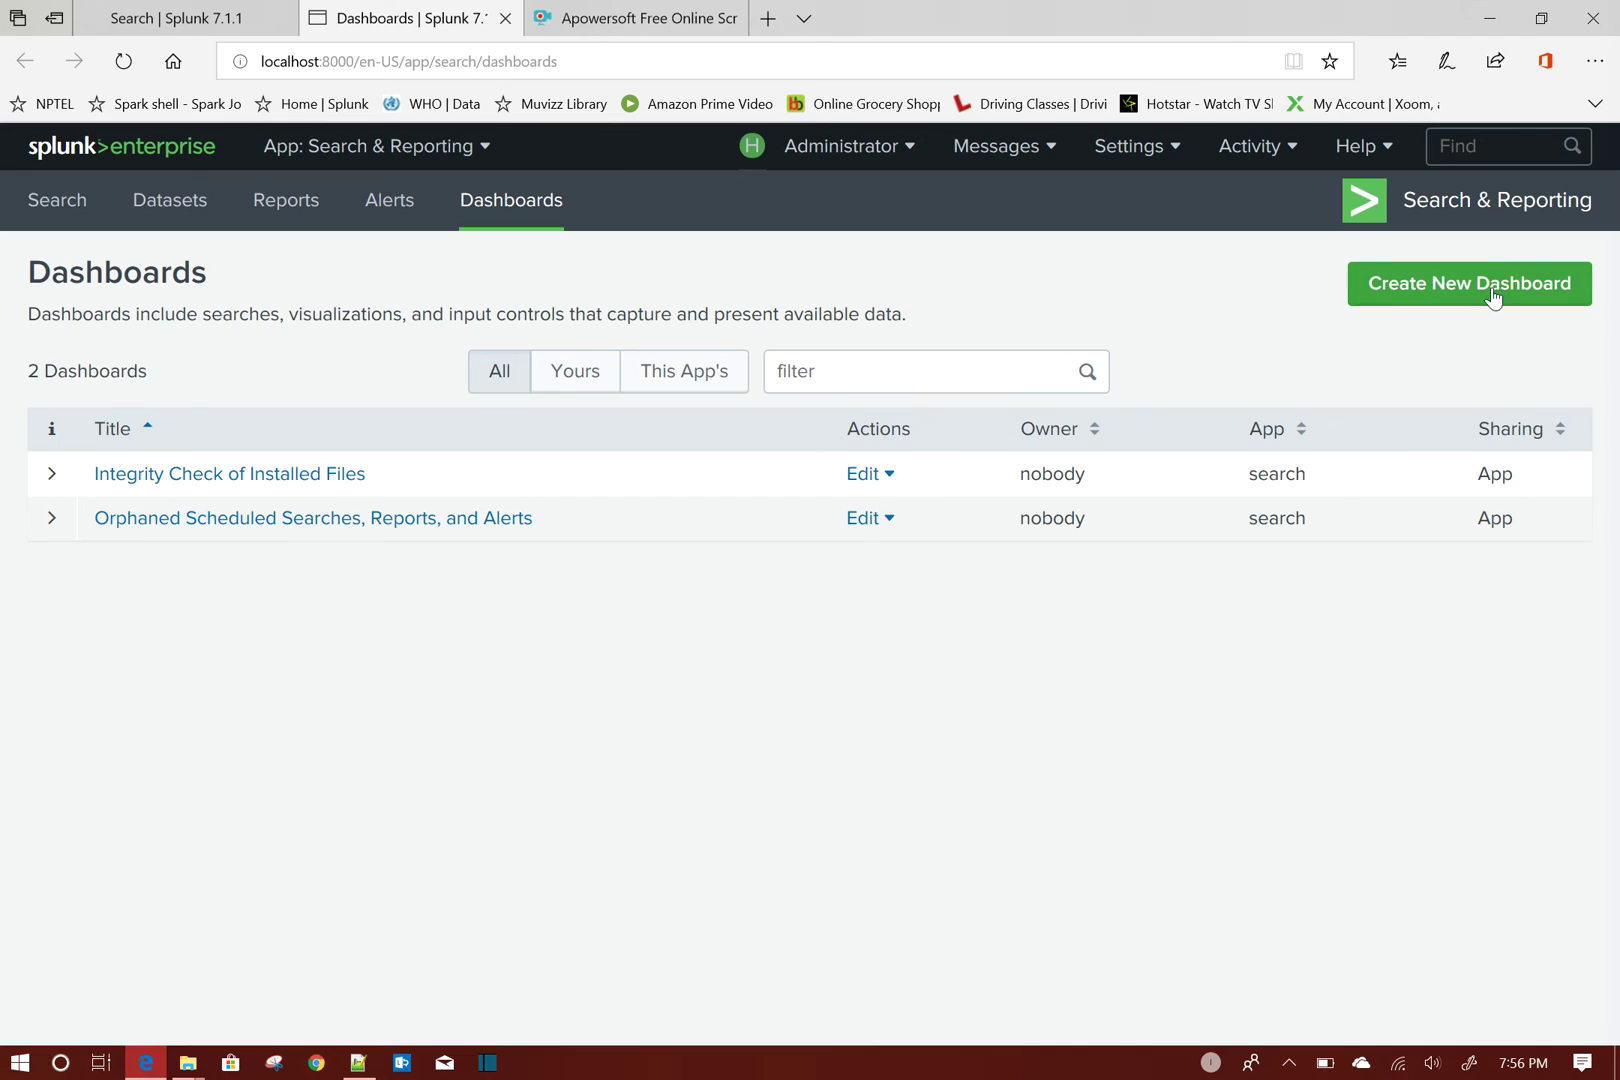
Create a new dashboard with the title 'demo'.
{"action": "left_click", "coordinate": [1491, 286]}
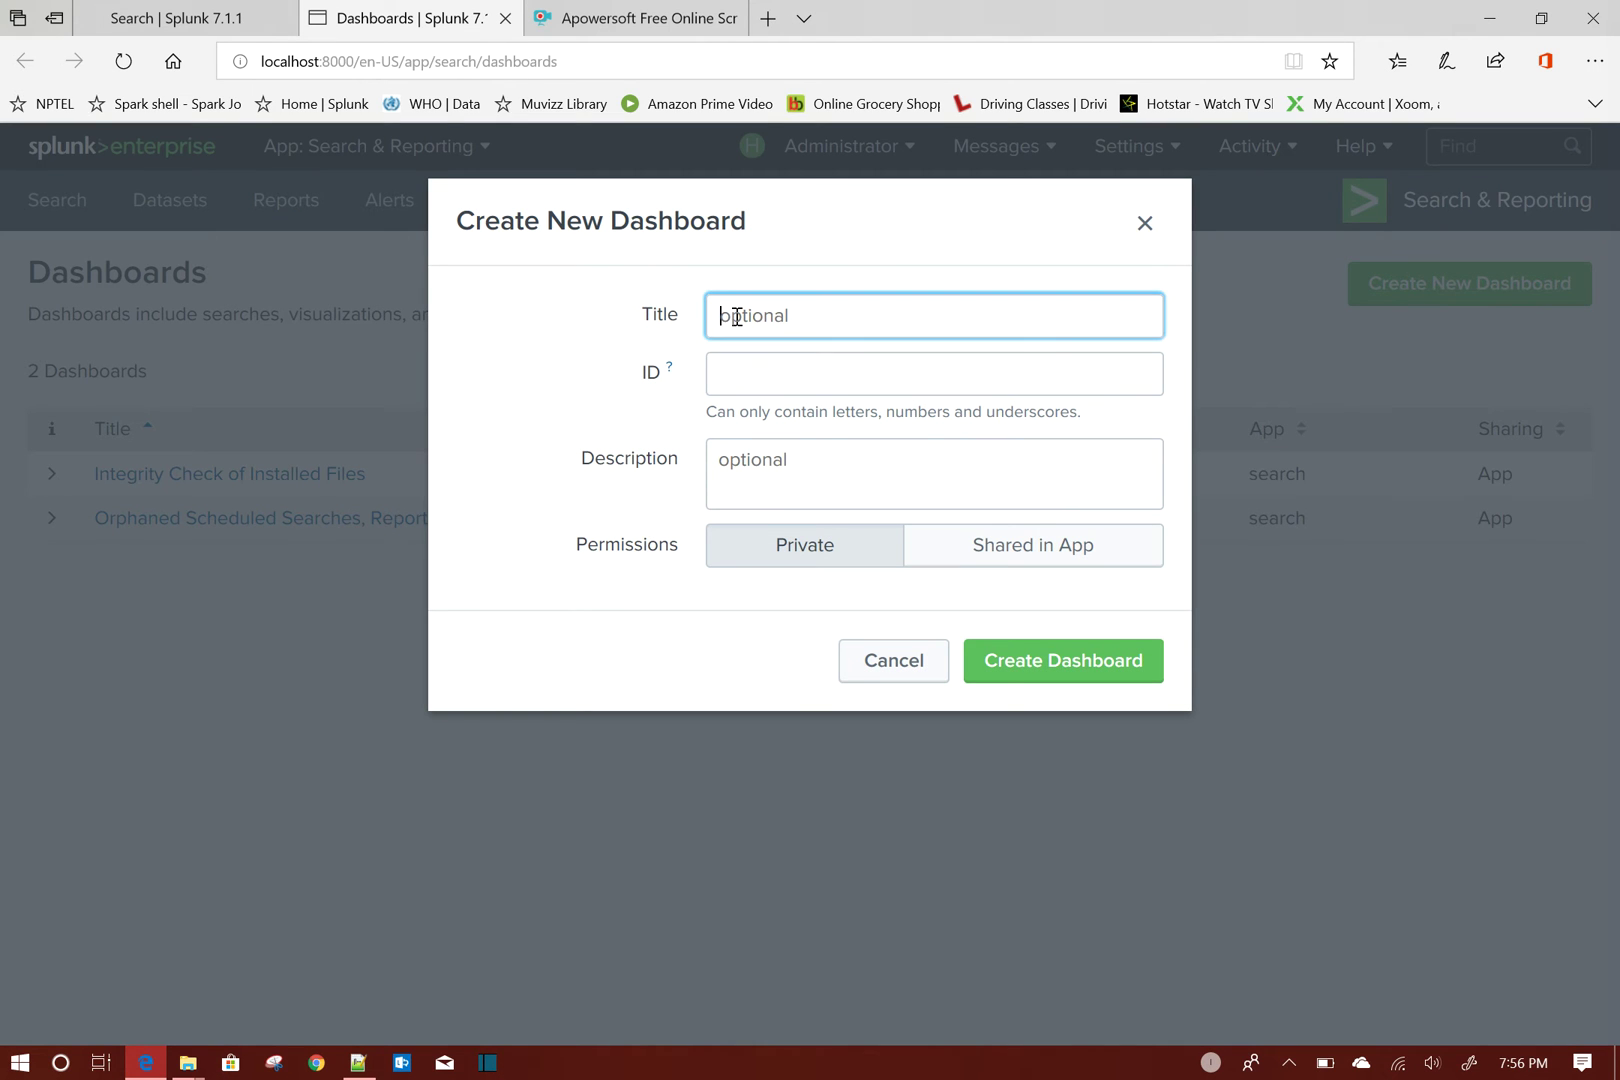
{"action": "type", "text": "demo"}
{"action": "left_click", "coordinate": [810, 471]}
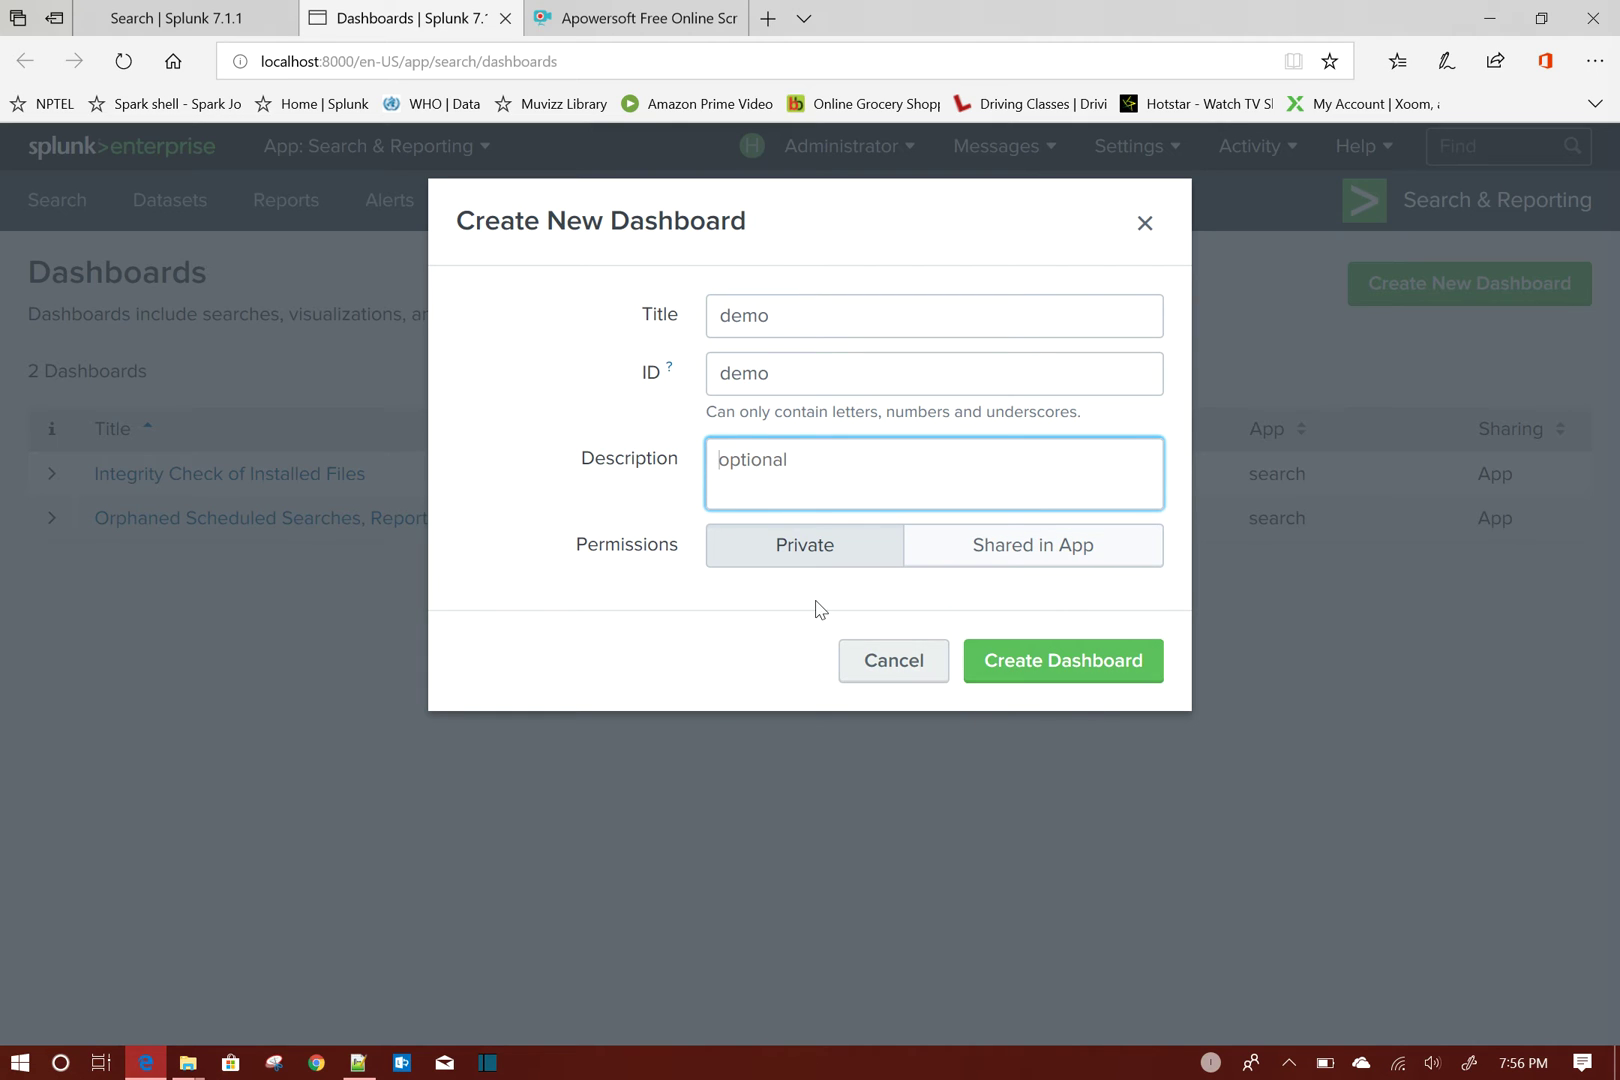
{"action": "left_click", "coordinate": [1067, 676]}
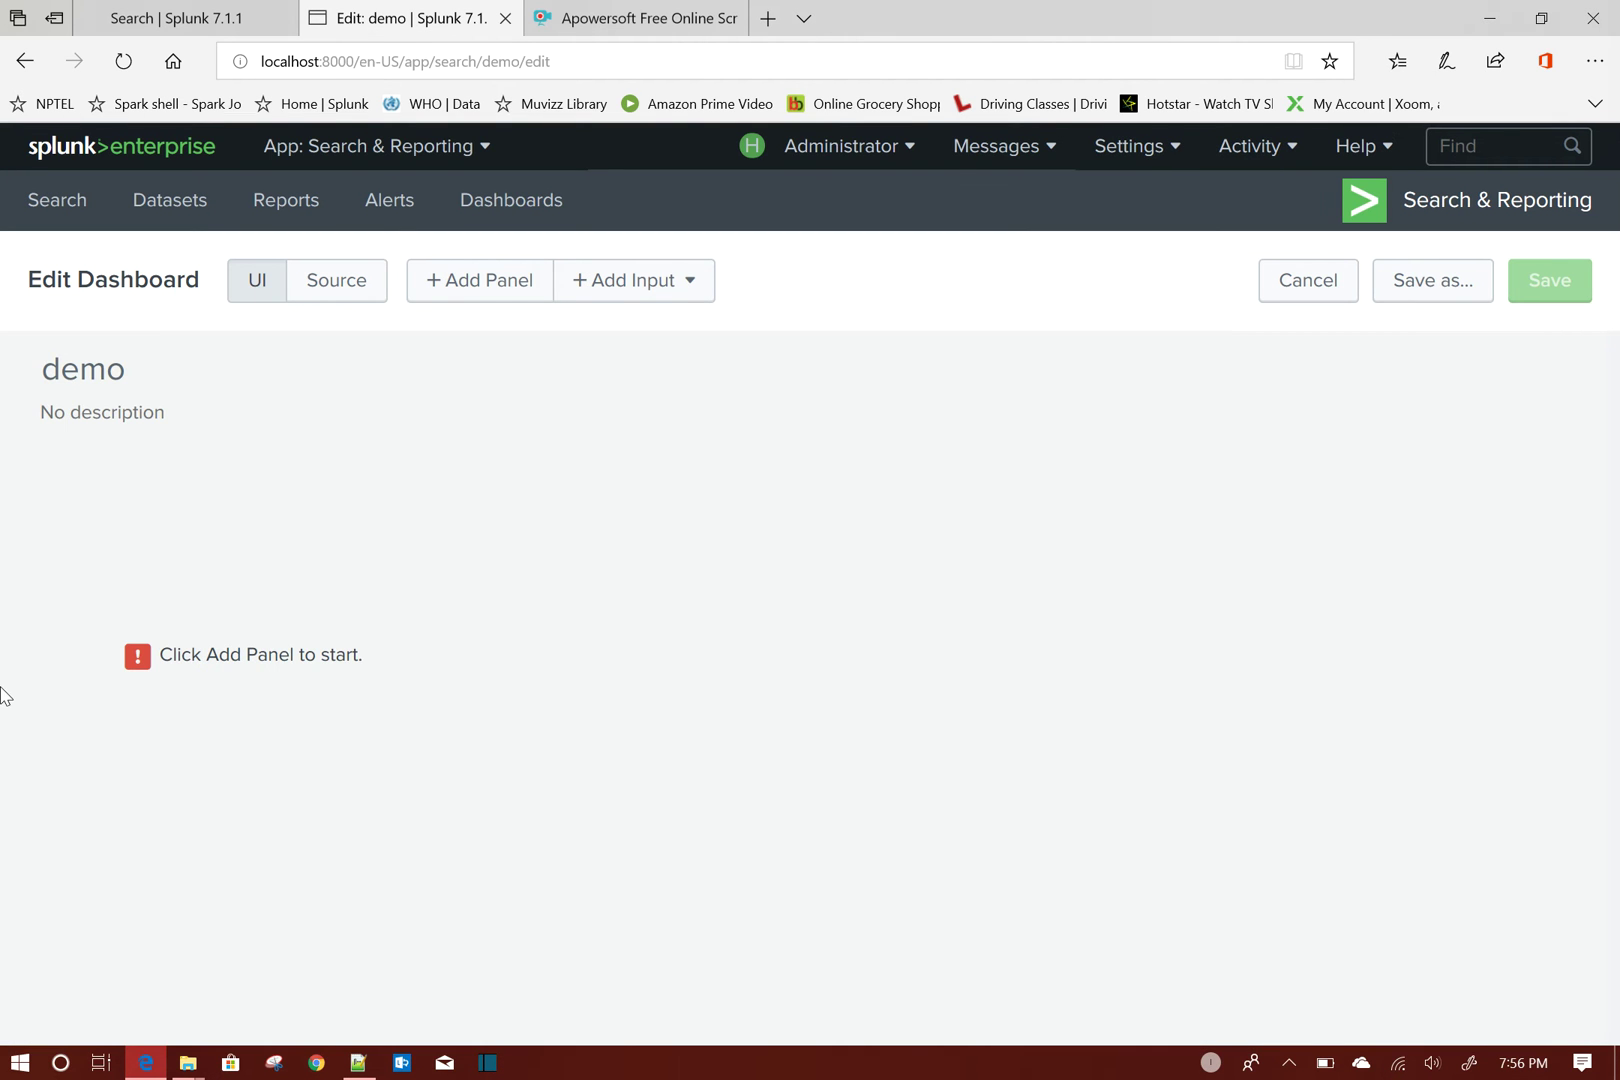
Add a Time input labelled 'Time Picker' with Search on Change, token timeToken, default All time.
{"action": "left_click", "coordinate": [688, 285]}
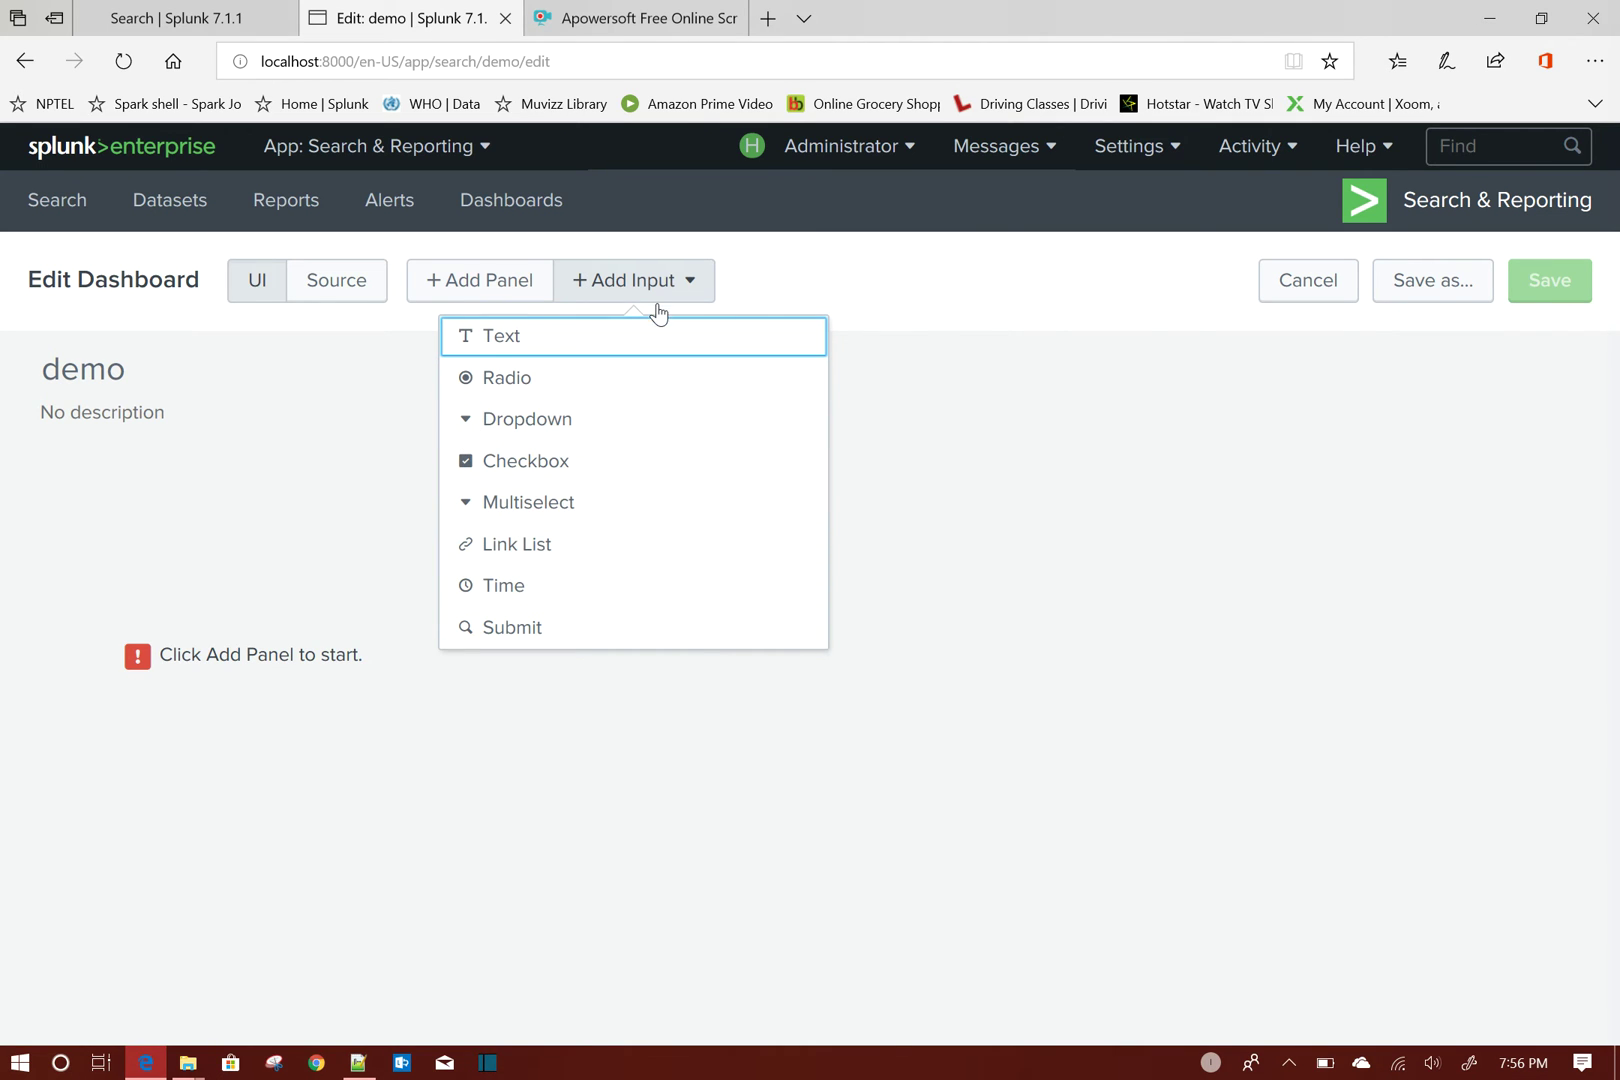
{"action": "left_click", "coordinate": [516, 597]}
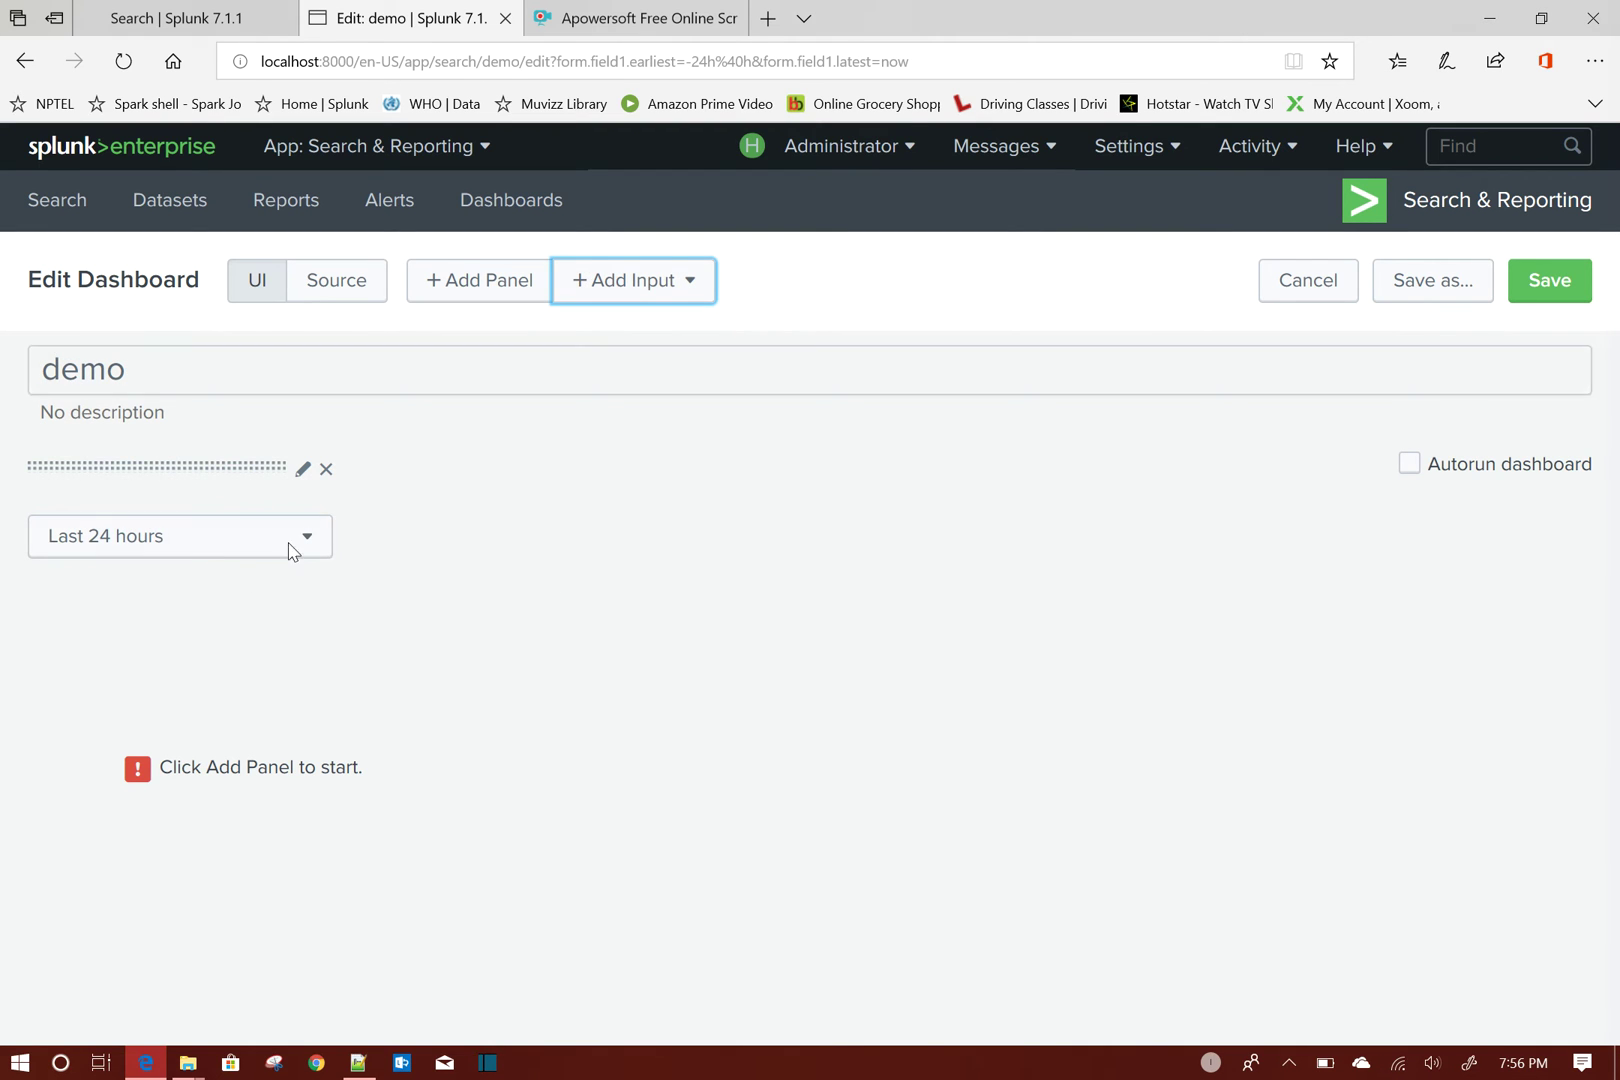
{"action": "left_click", "coordinate": [301, 472]}
{"action": "left_click", "coordinate": [440, 572]}
{"action": "type", "text": "Time Picker"}
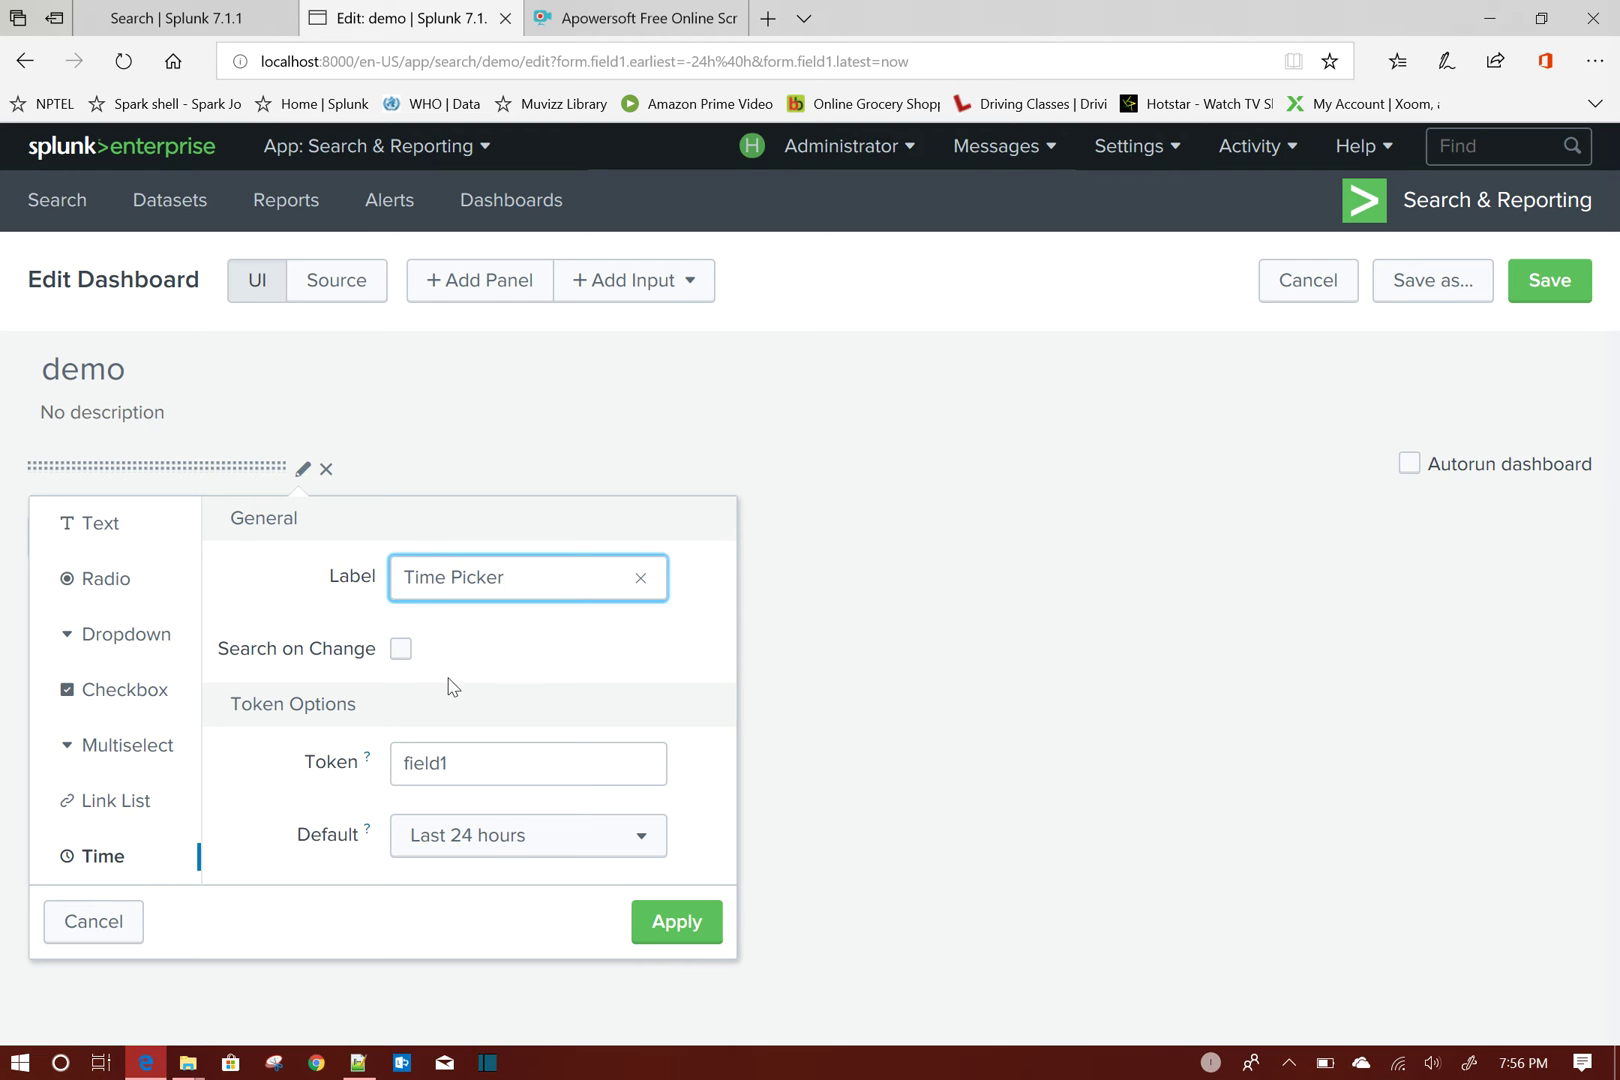
{"action": "left_click", "coordinate": [401, 652]}
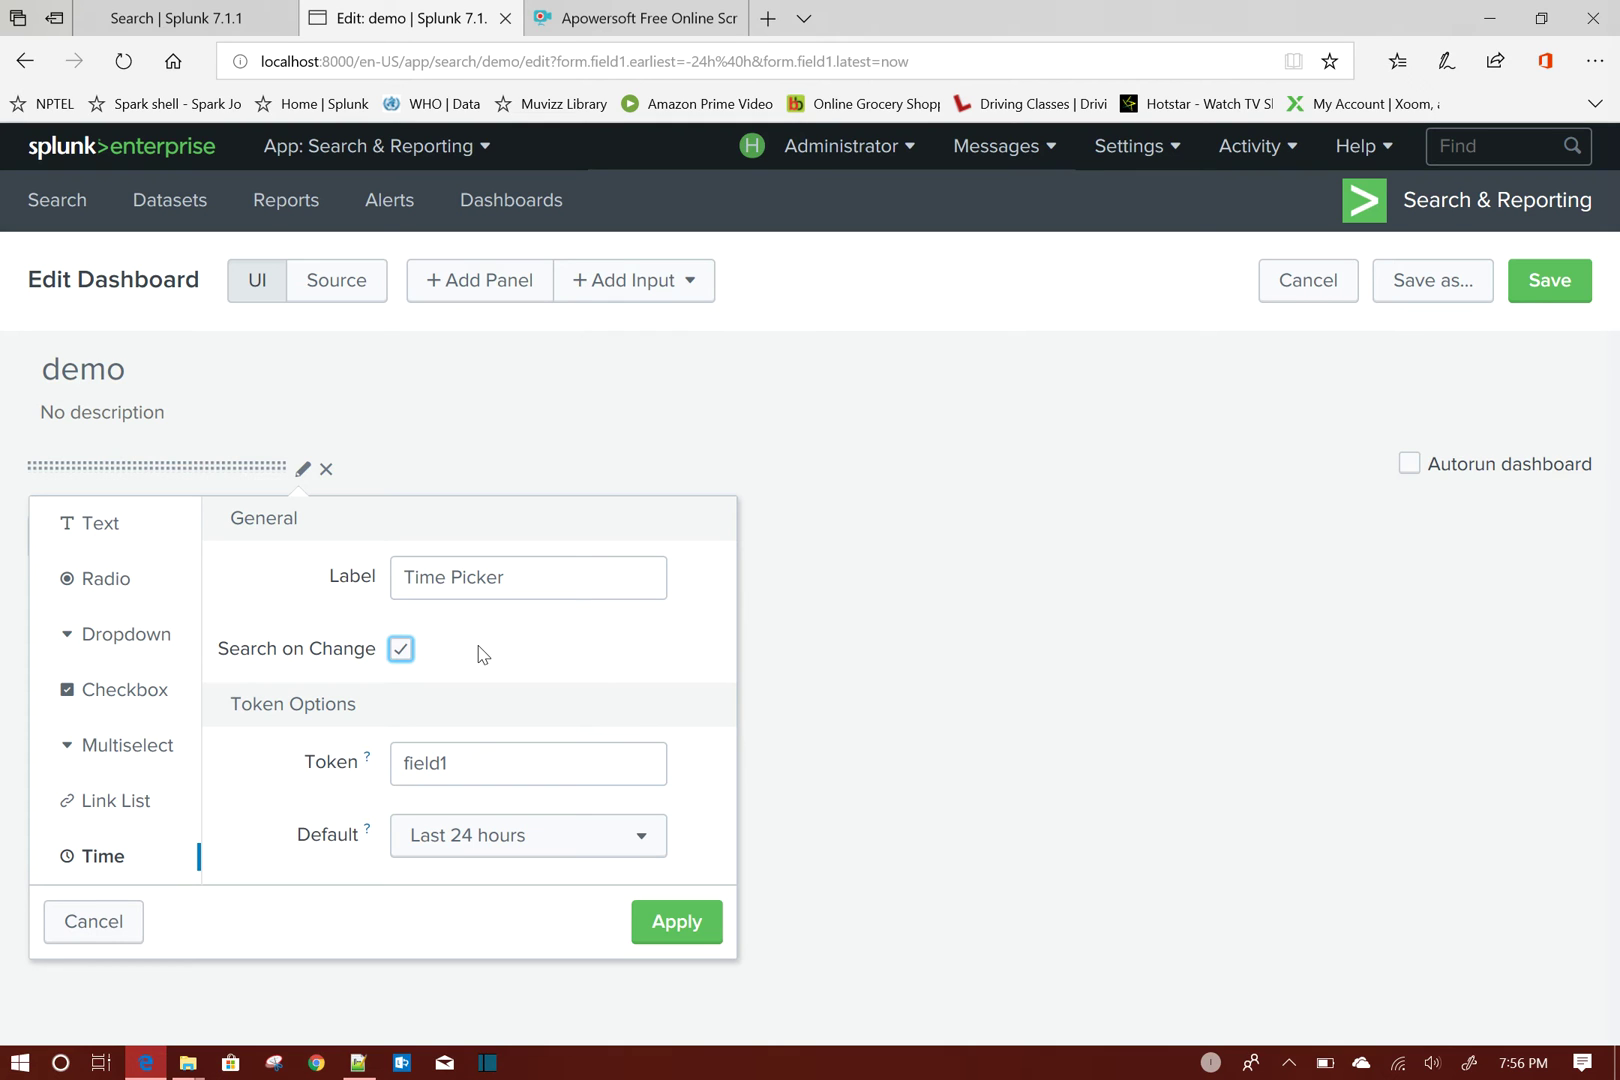
{"action": "double_click", "coordinate": [470, 766]}
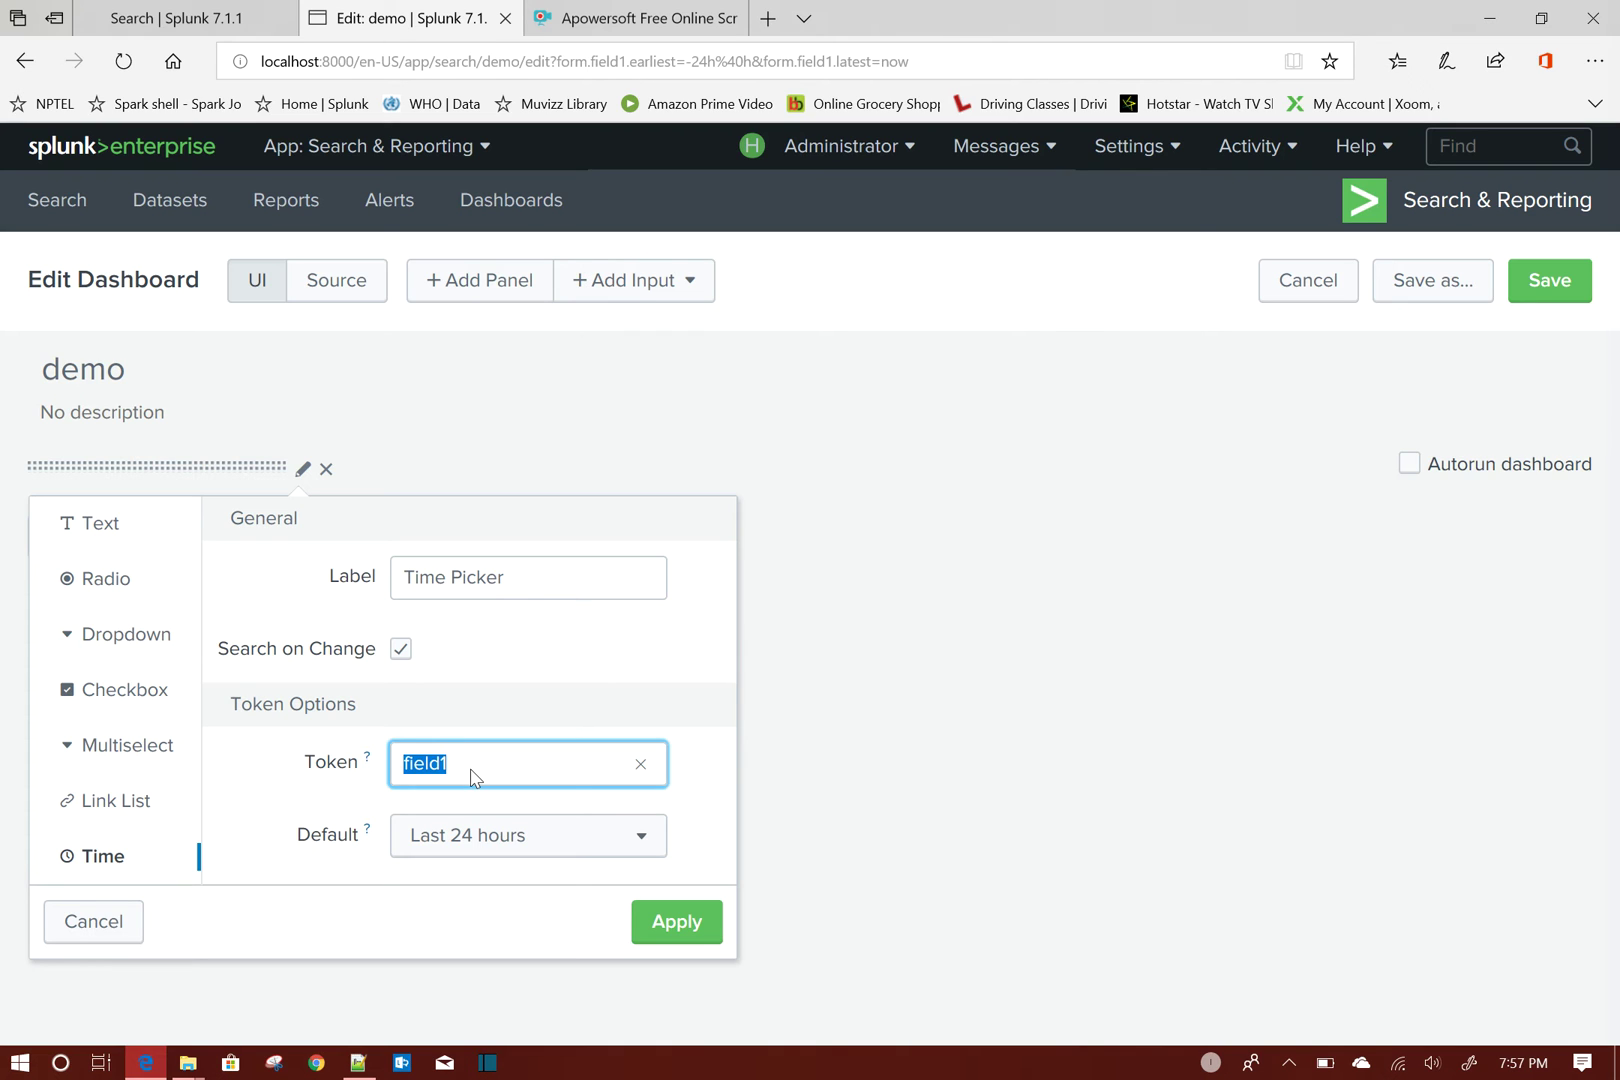
{"action": "type", "text": "timeToken"}
{"action": "left_click", "coordinate": [481, 840]}
{"action": "left_click", "coordinate": [860, 276]}
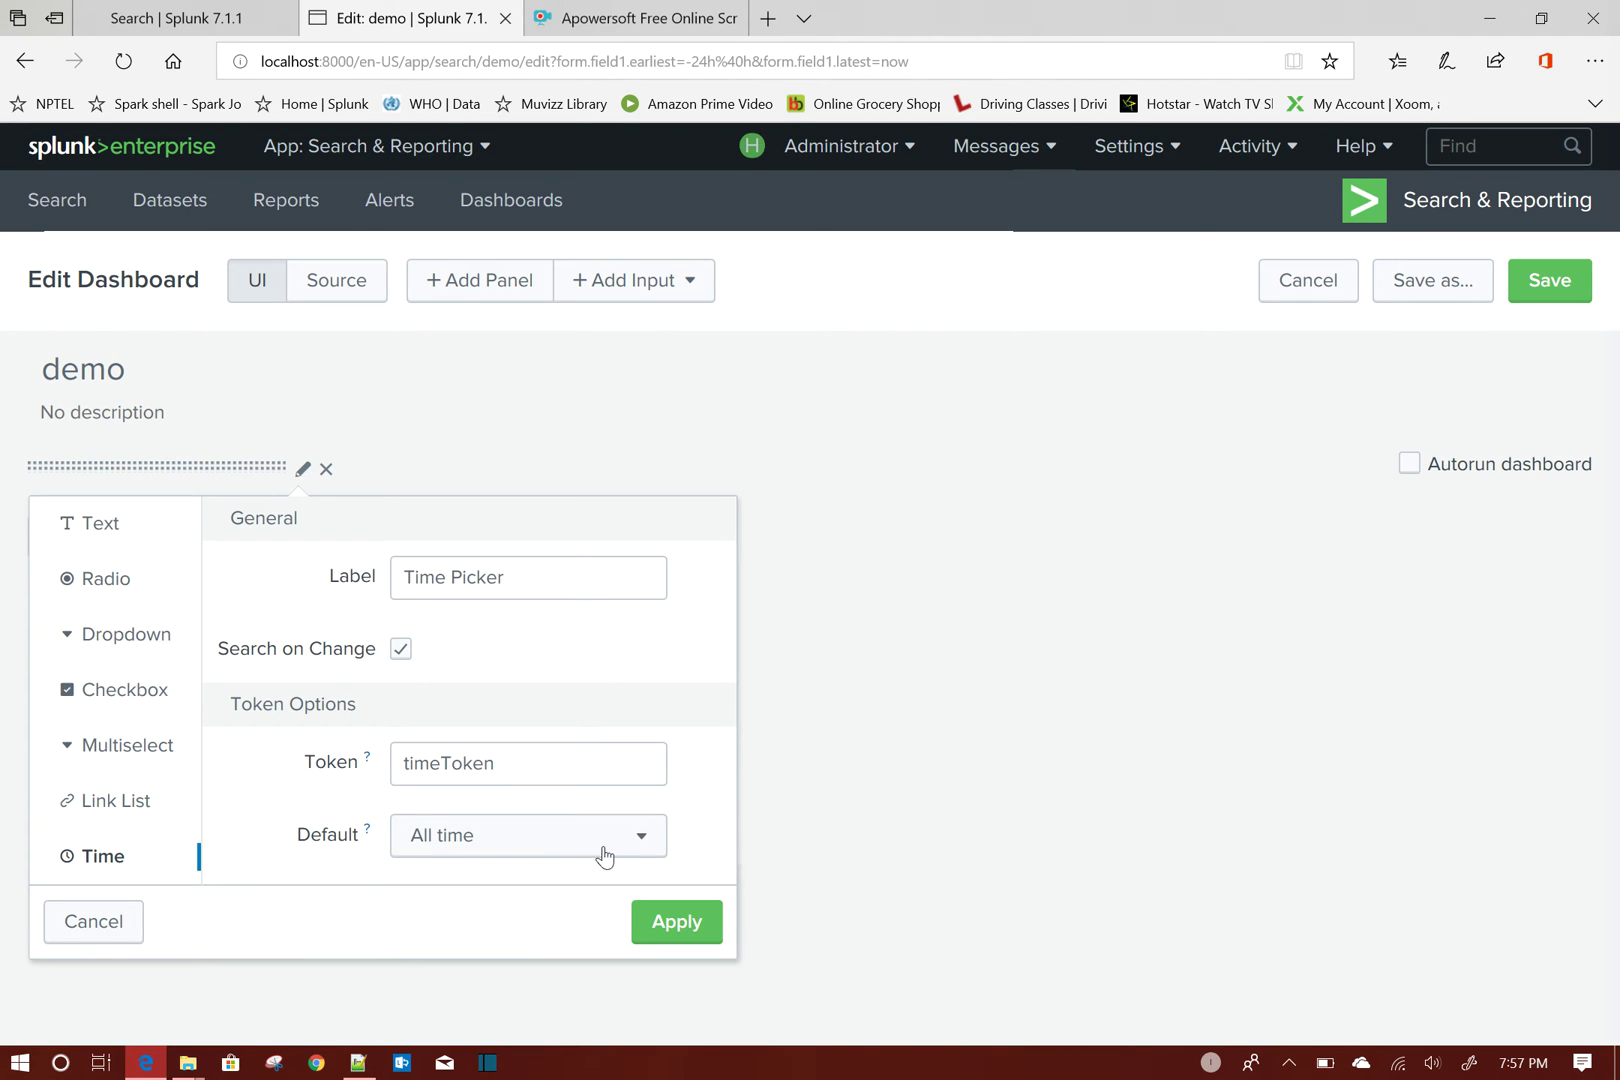
{"action": "left_click", "coordinate": [662, 924]}
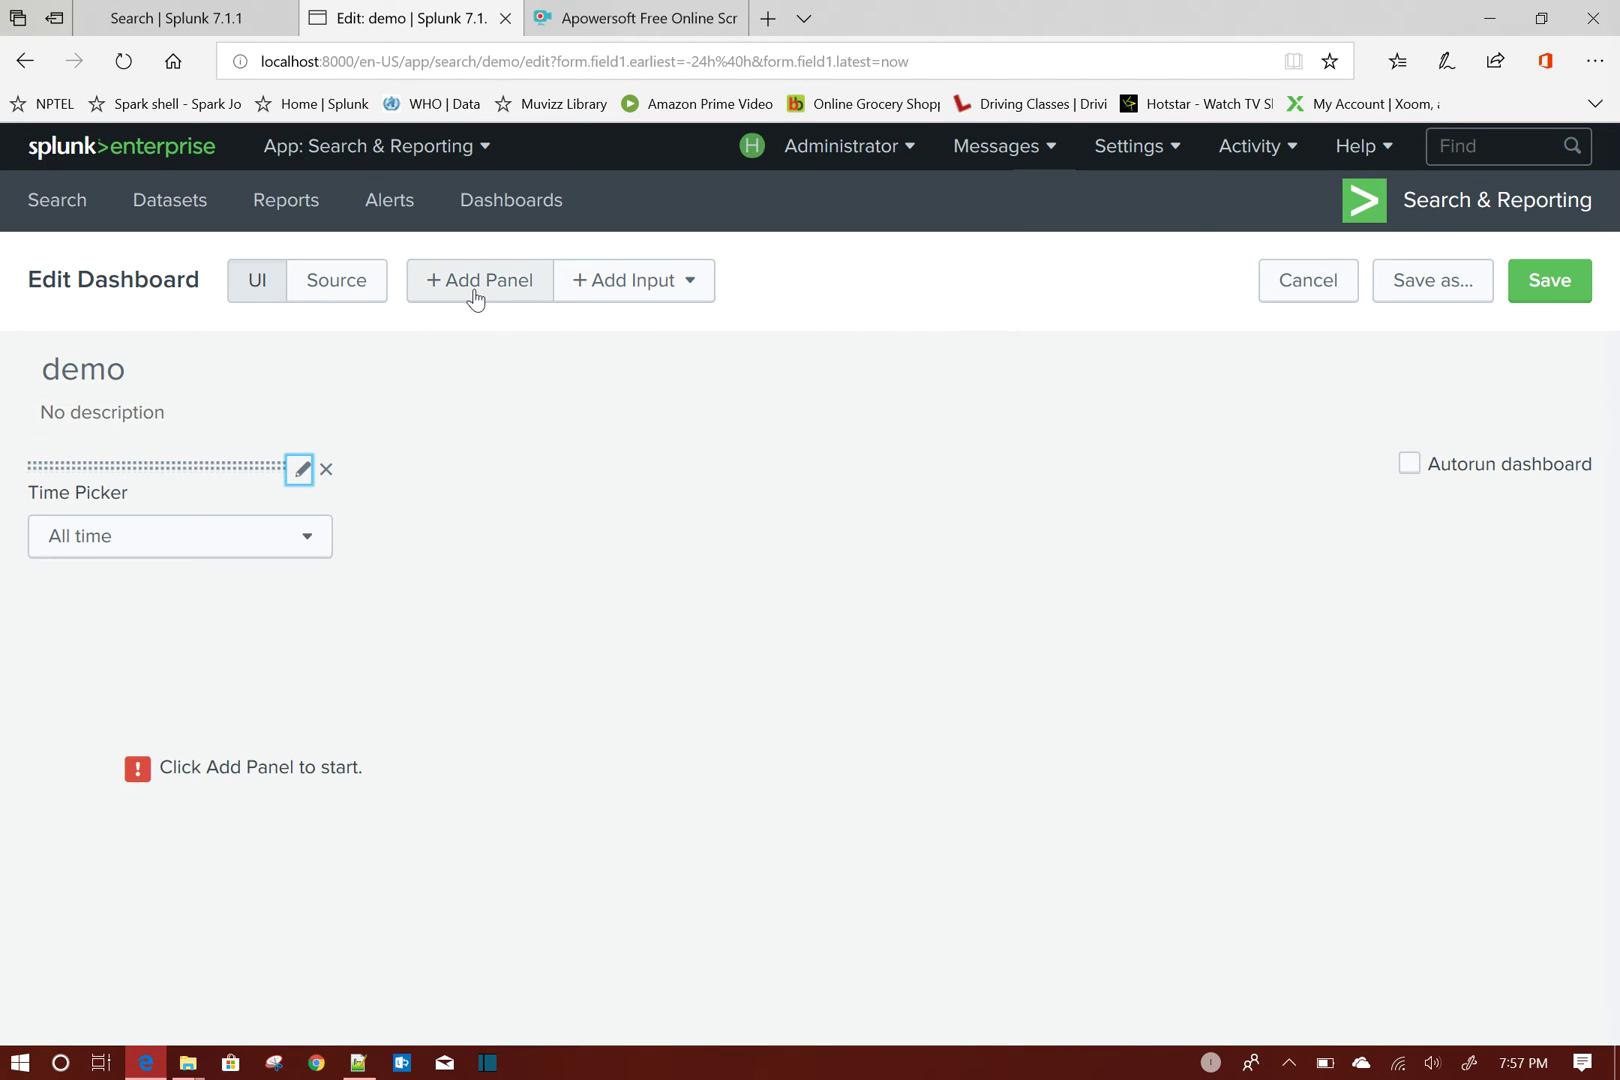
Open Add Panel and expand the New (15) panel types list.
{"action": "left_click", "coordinate": [475, 297]}
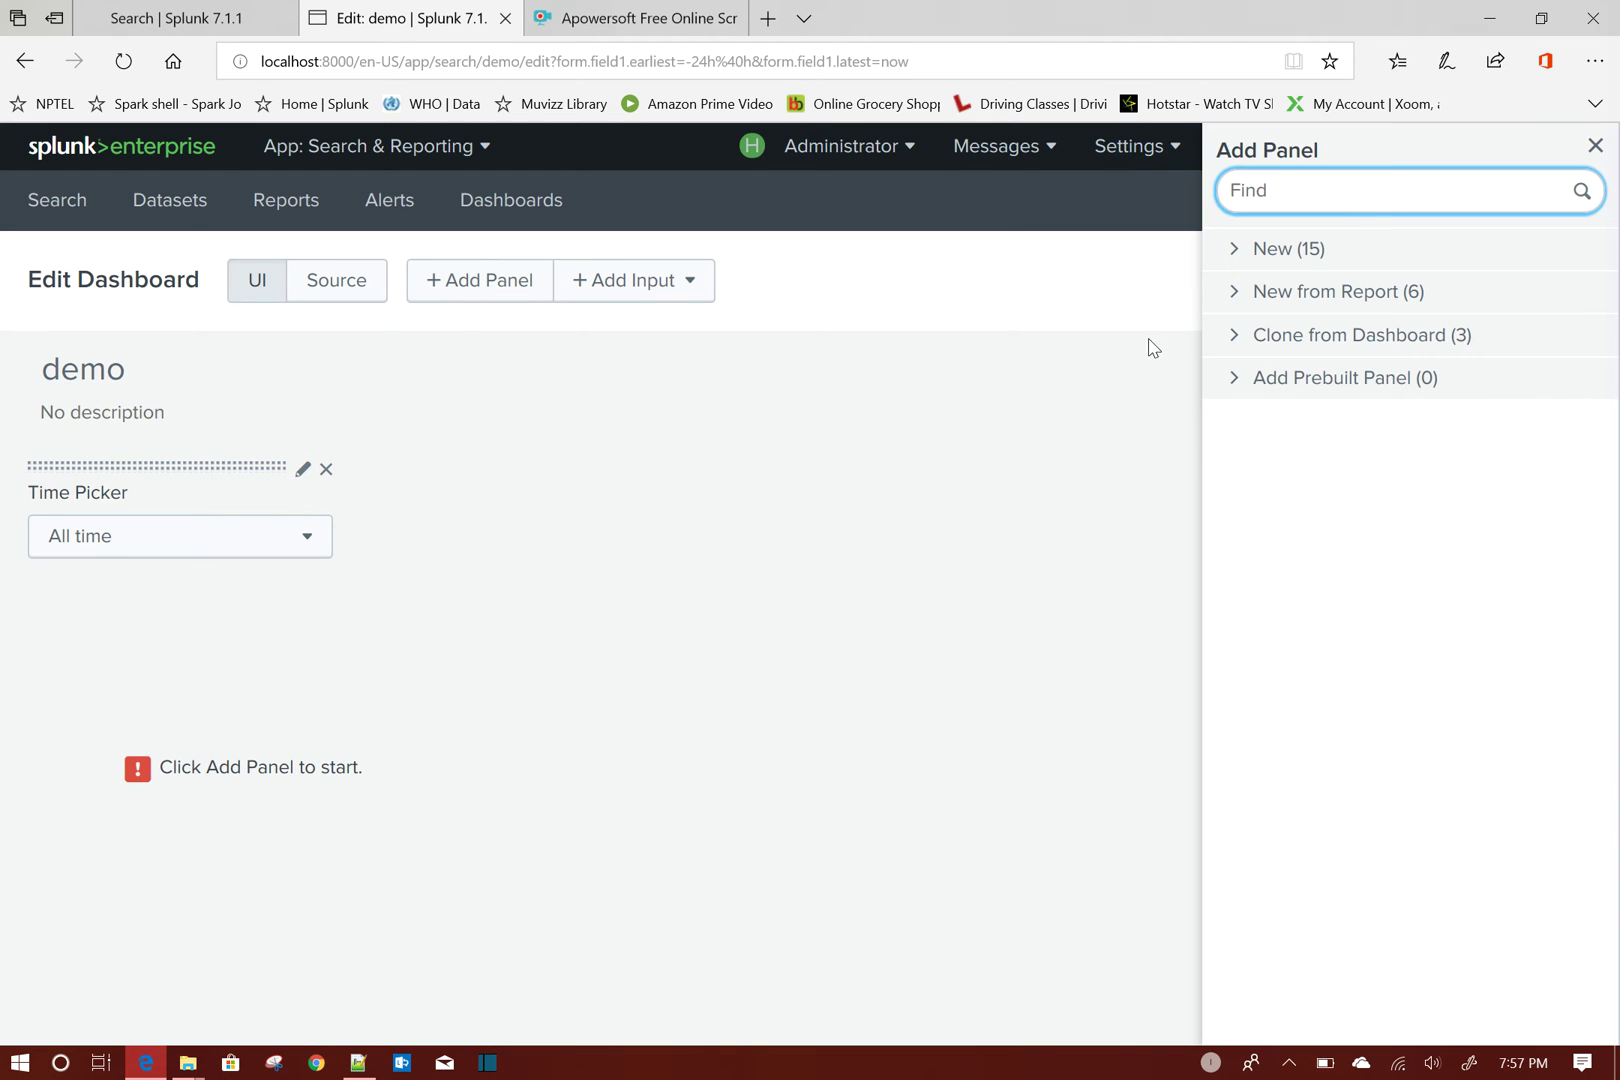
{"action": "left_click", "coordinate": [1336, 253]}
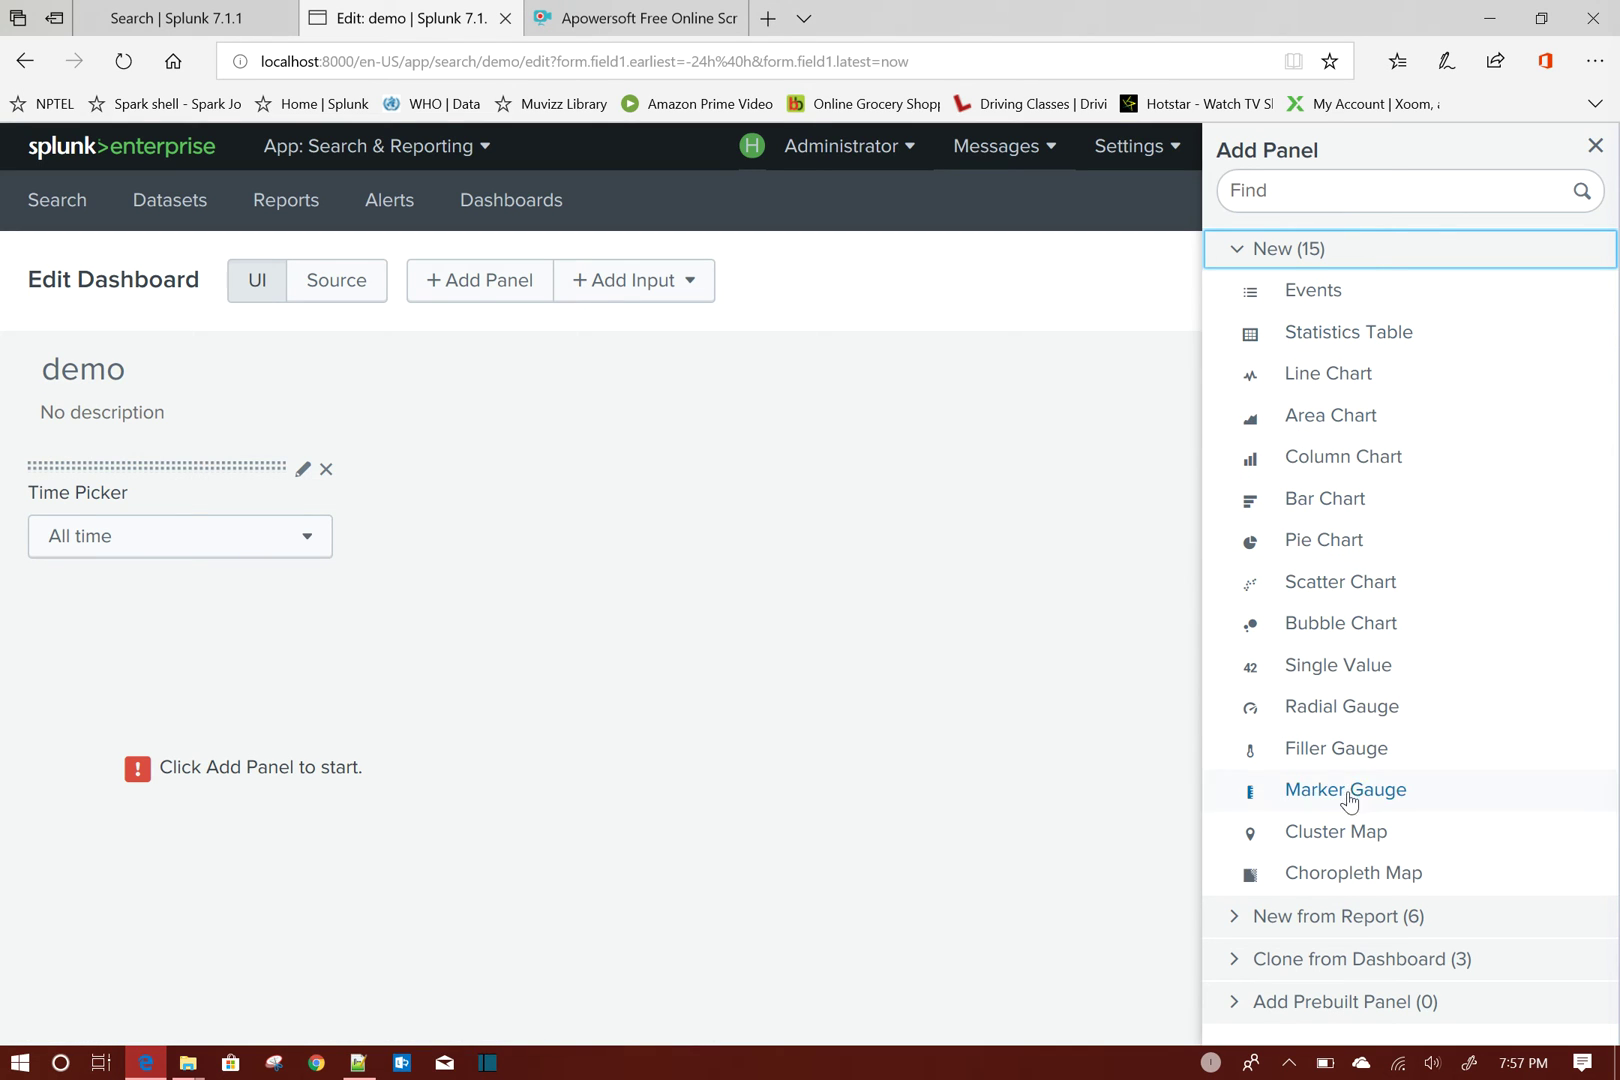
Add a 'Ticket Details' Statistics Table using the shared timeToken picker, searching index=main | table of ticket fields.
{"action": "left_click", "coordinate": [1326, 344]}
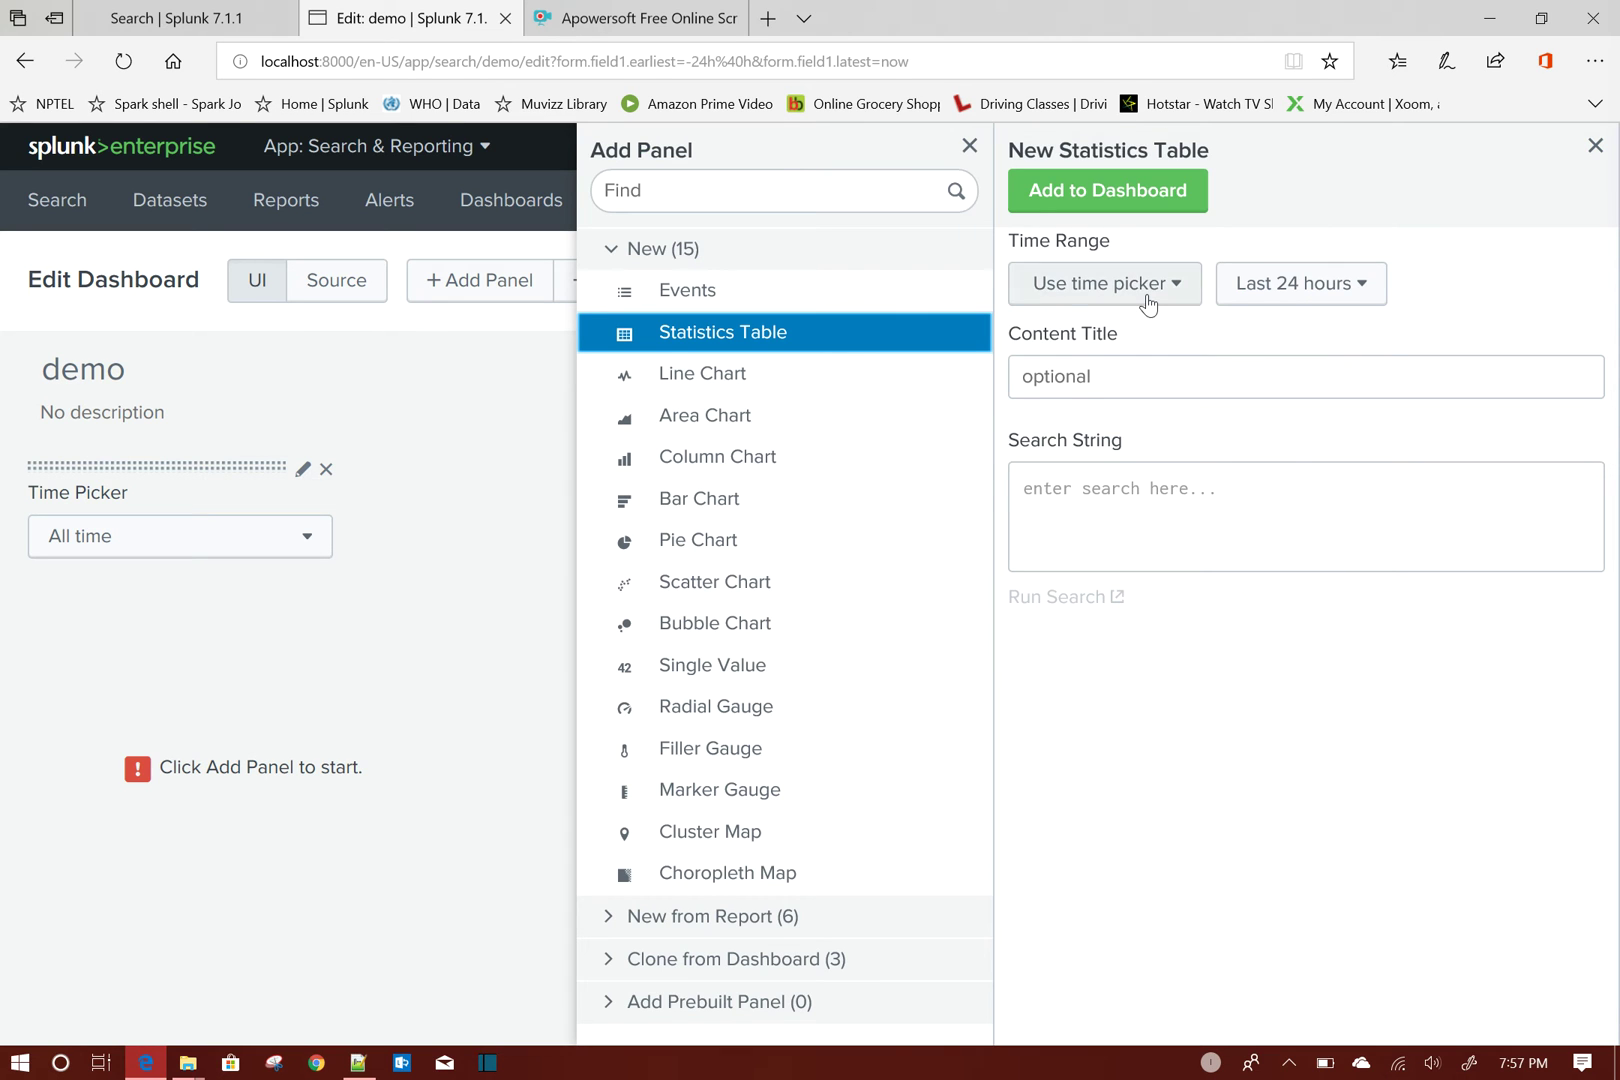
{"action": "left_click", "coordinate": [1147, 300]}
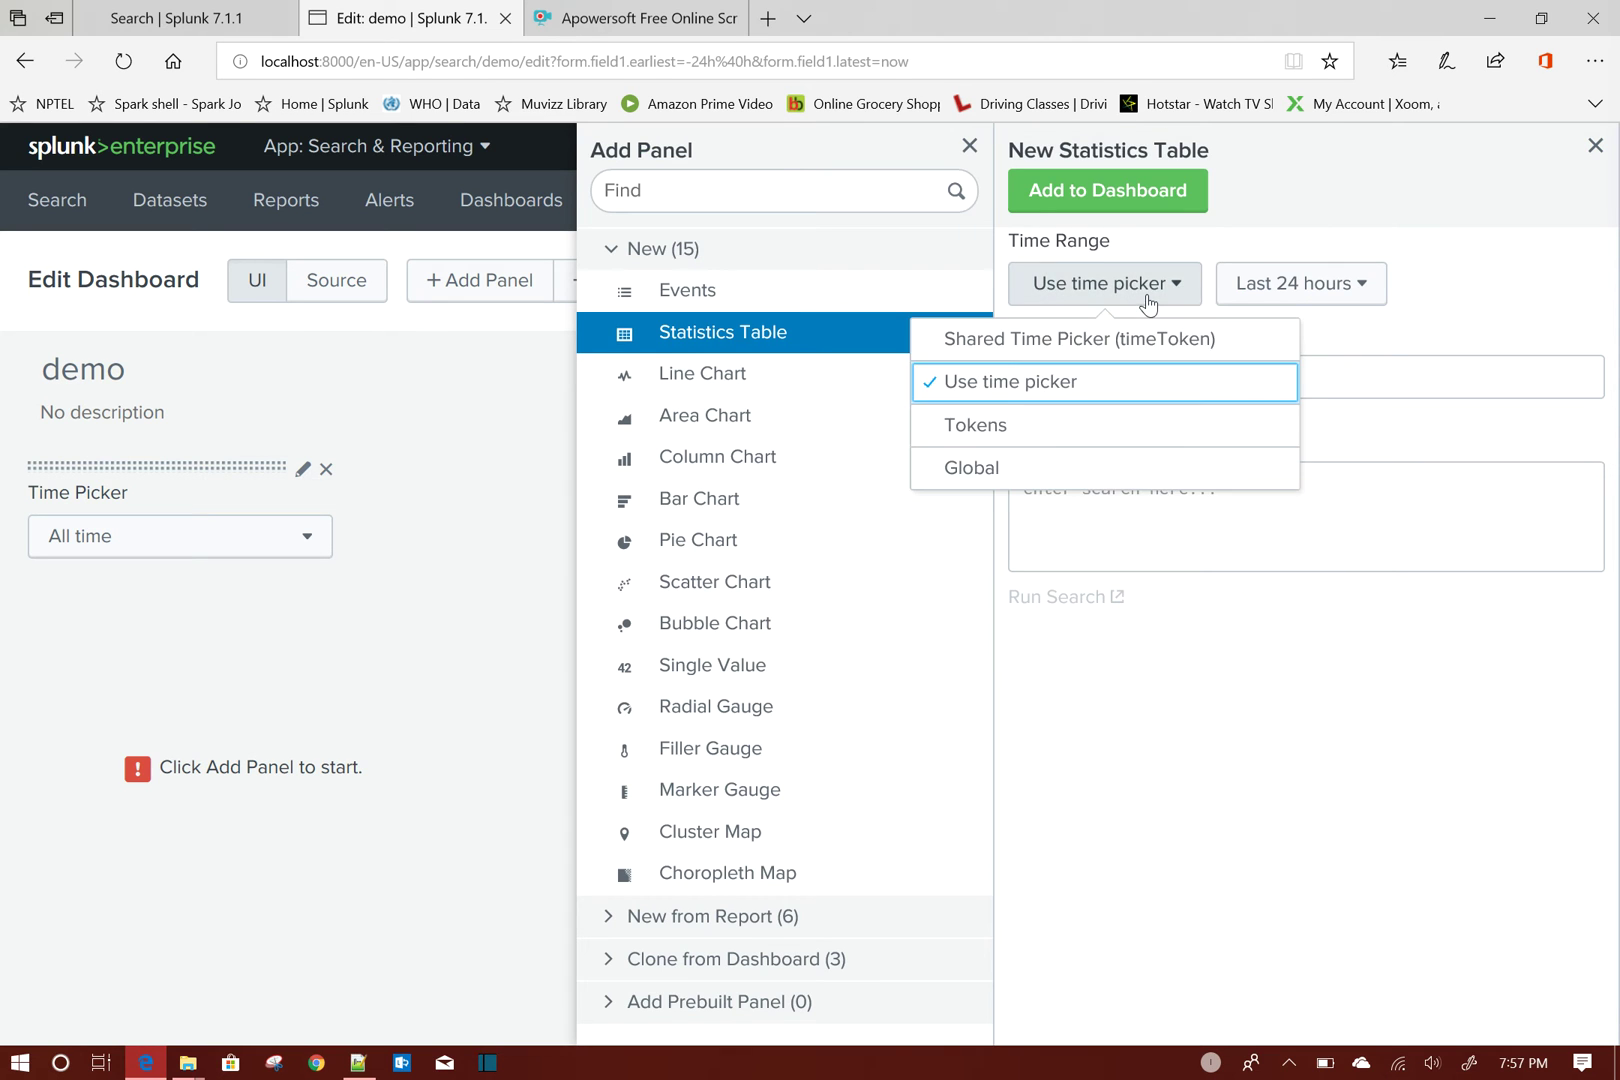
{"action": "left_click", "coordinate": [1132, 345]}
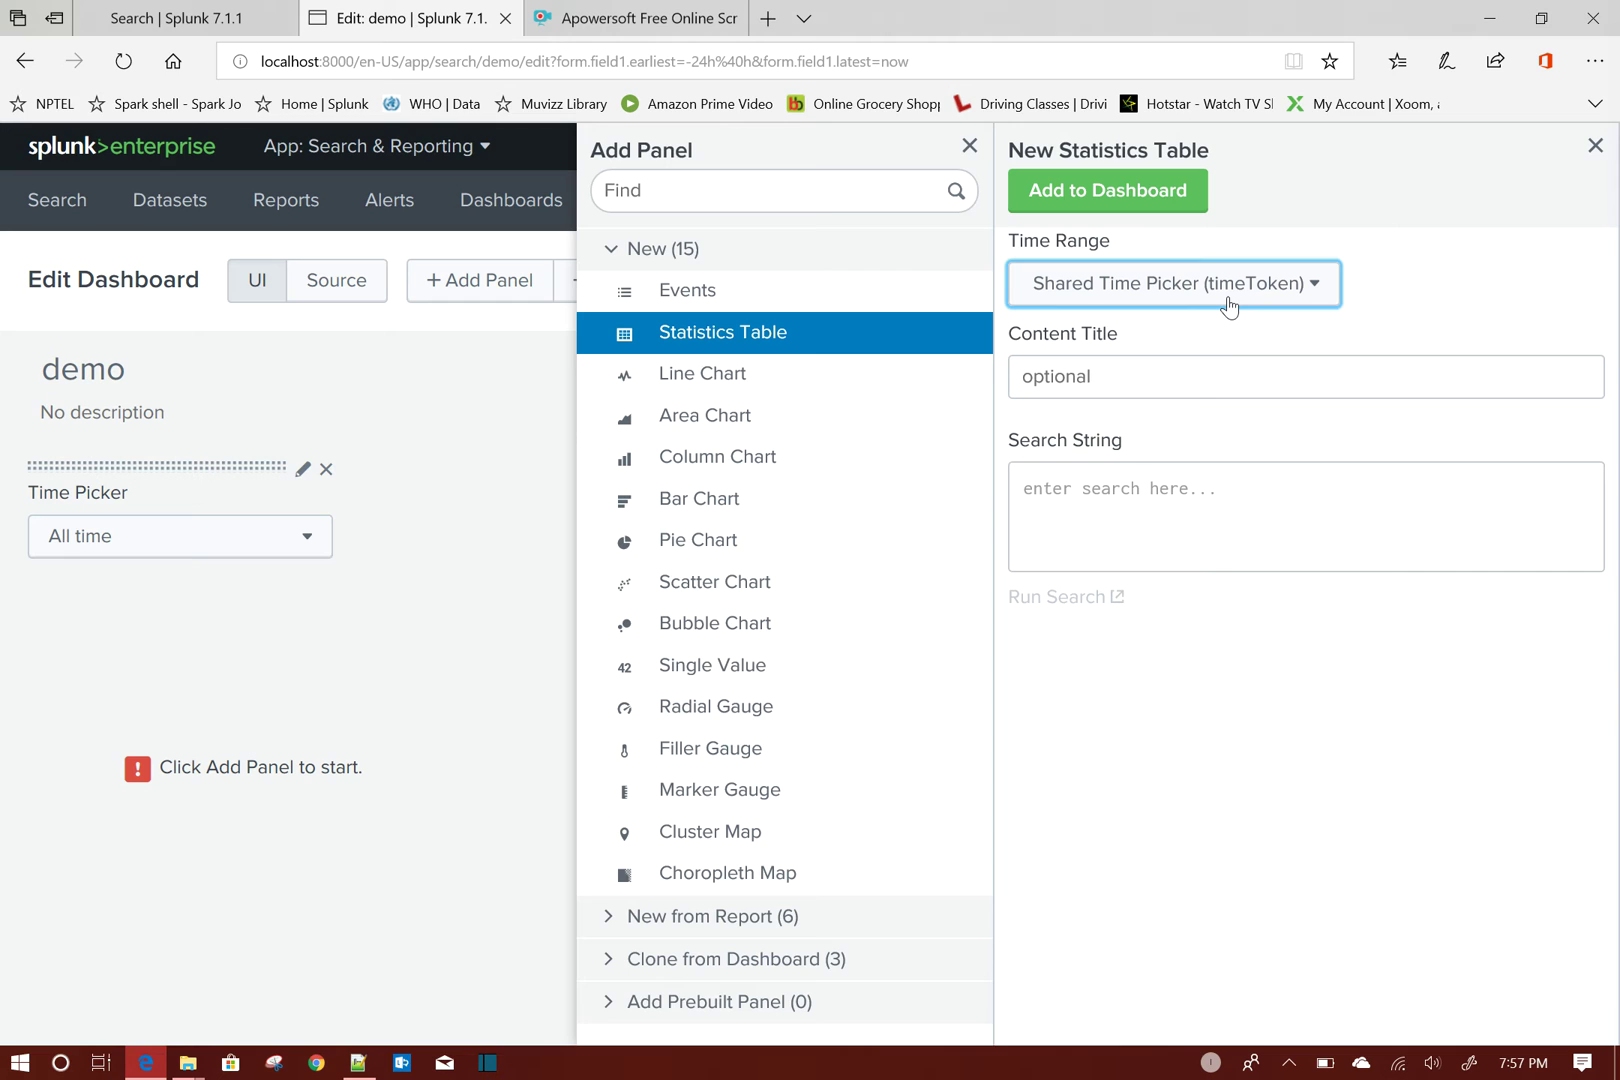
{"action": "left_click", "coordinate": [1136, 378]}
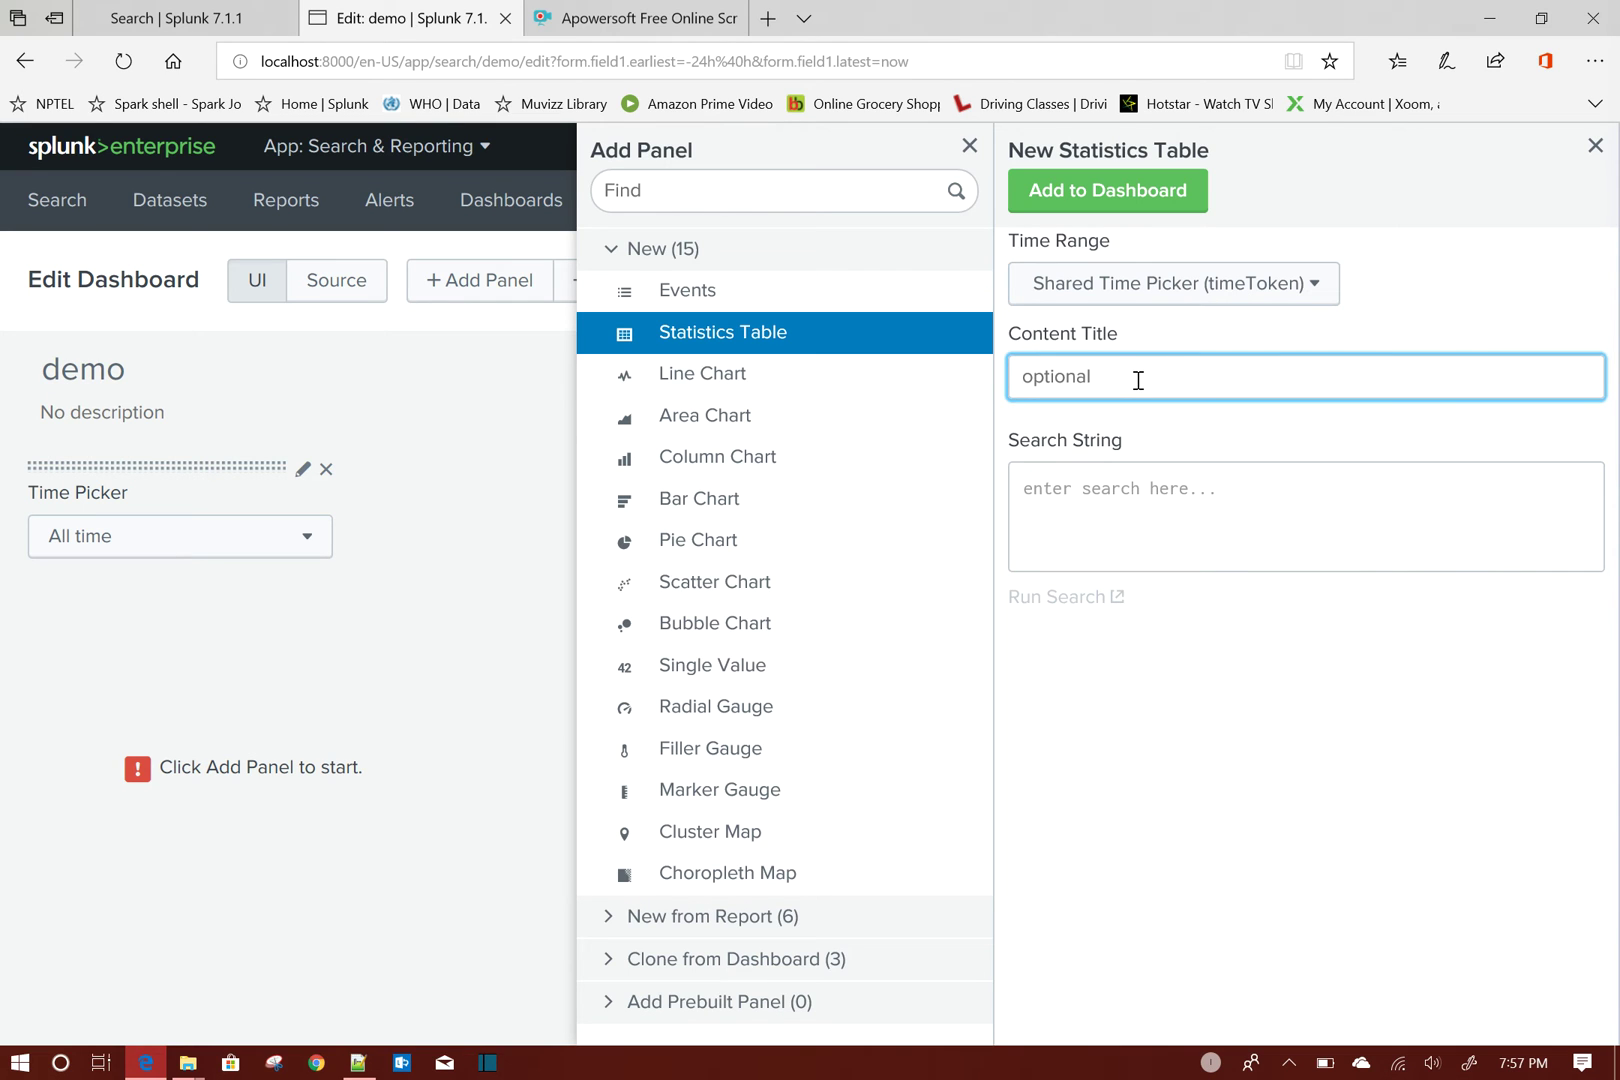
{"action": "type", "text": "Ticket Details"}
{"action": "left_click", "coordinate": [1149, 483]}
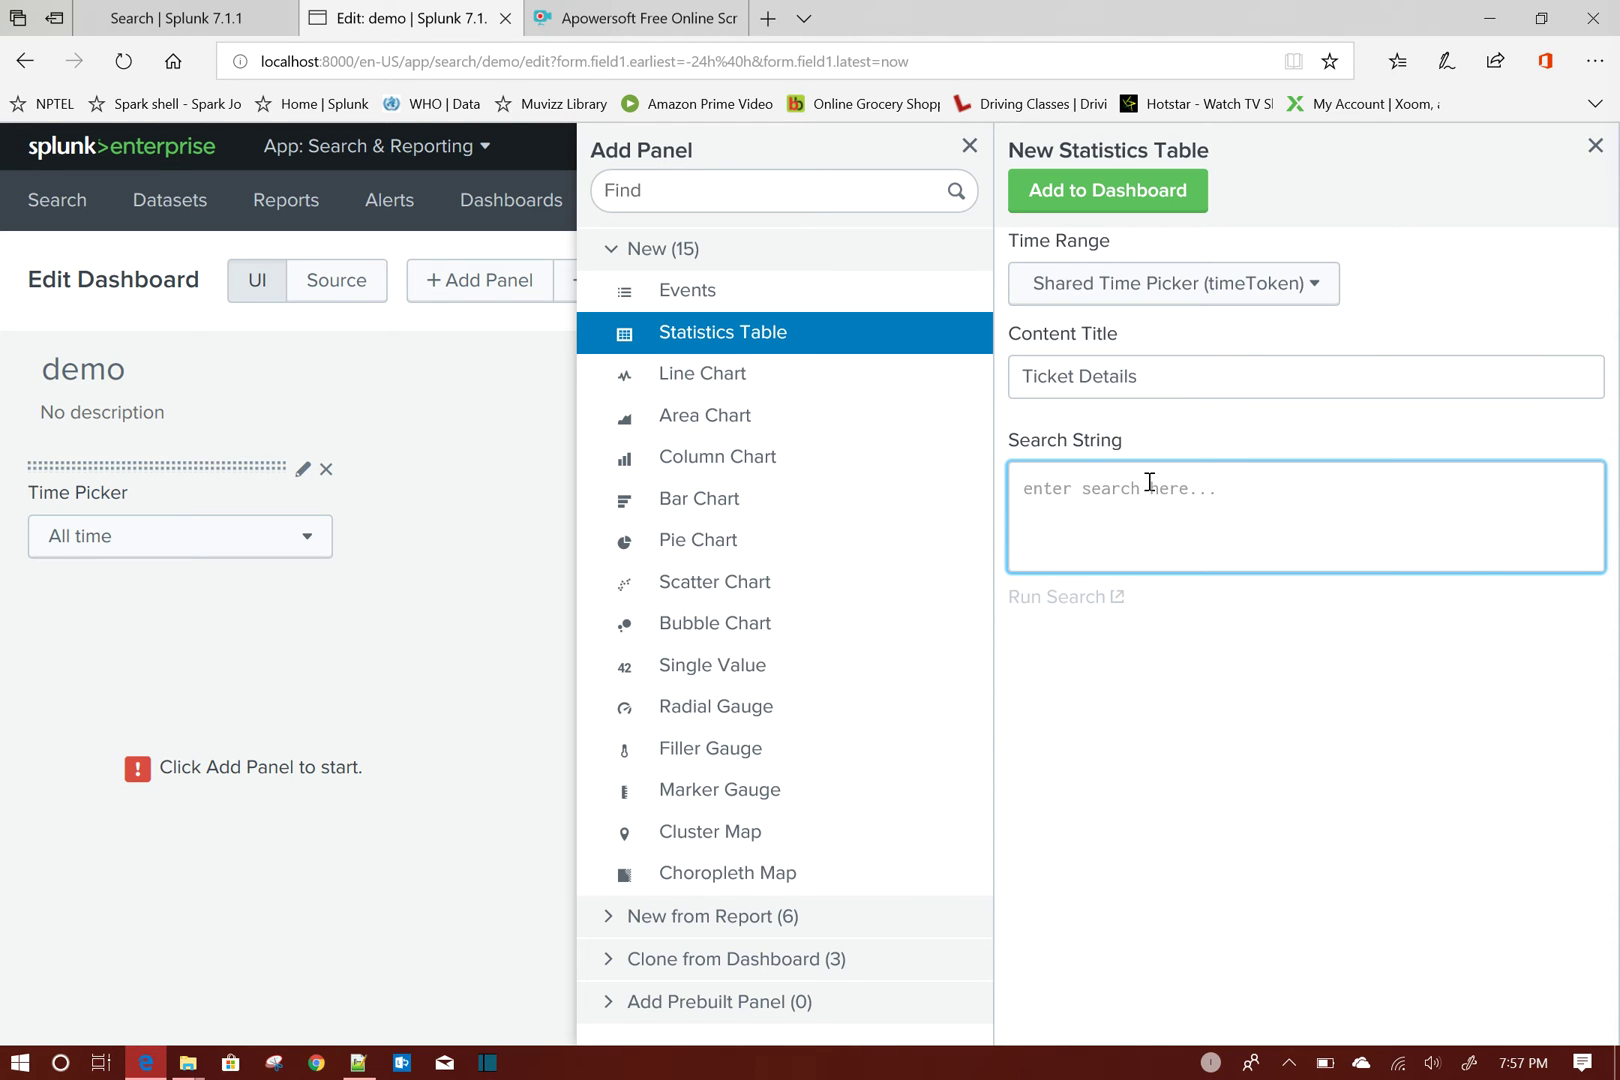
{"action": "type", "text": "index="}
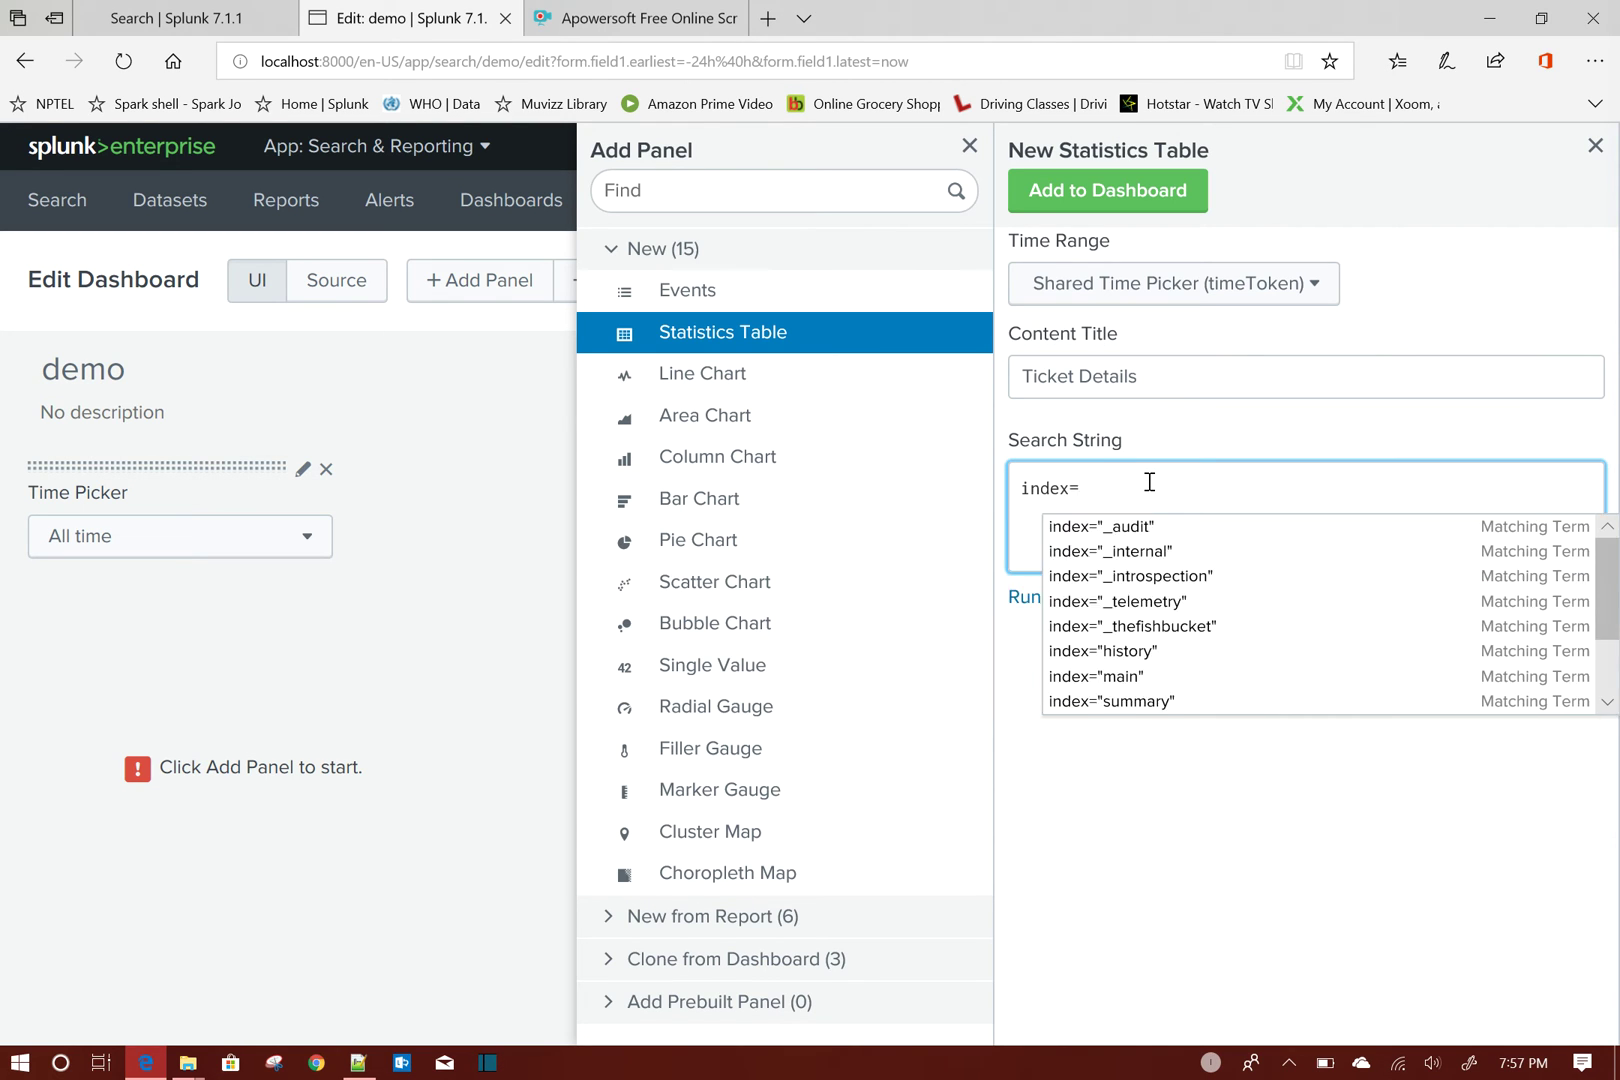
{"action": "type", "text": "main"}
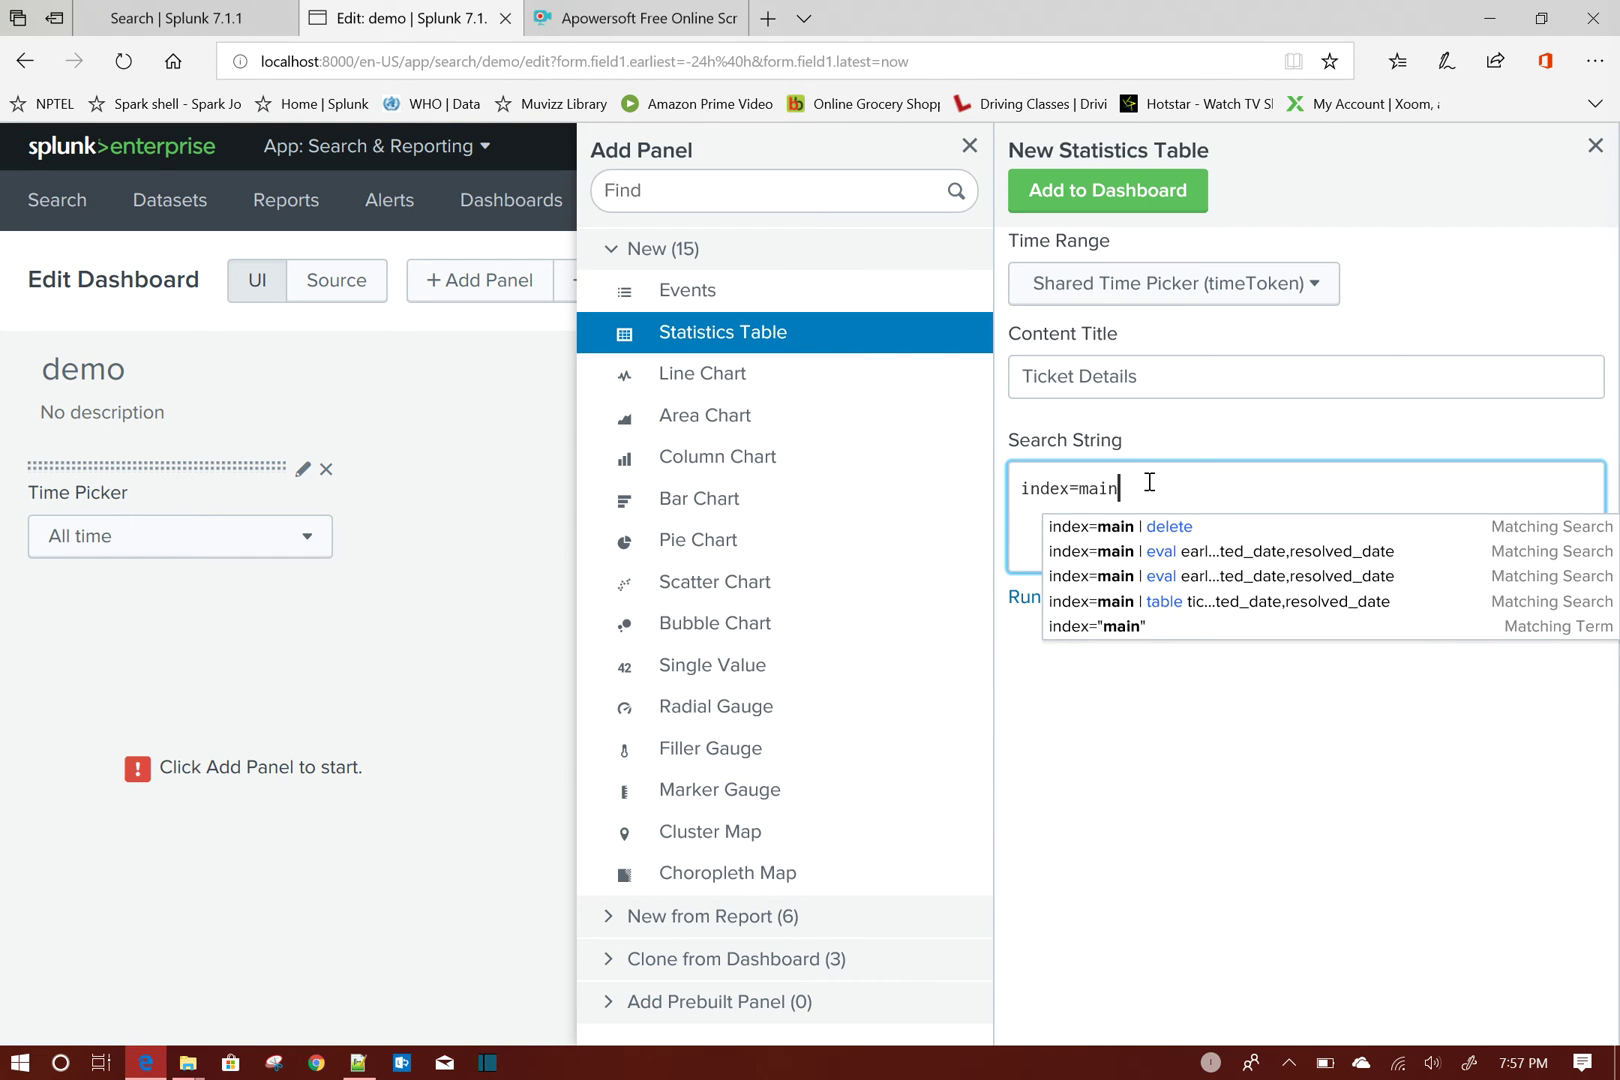
{"action": "type", "text": " | table"}
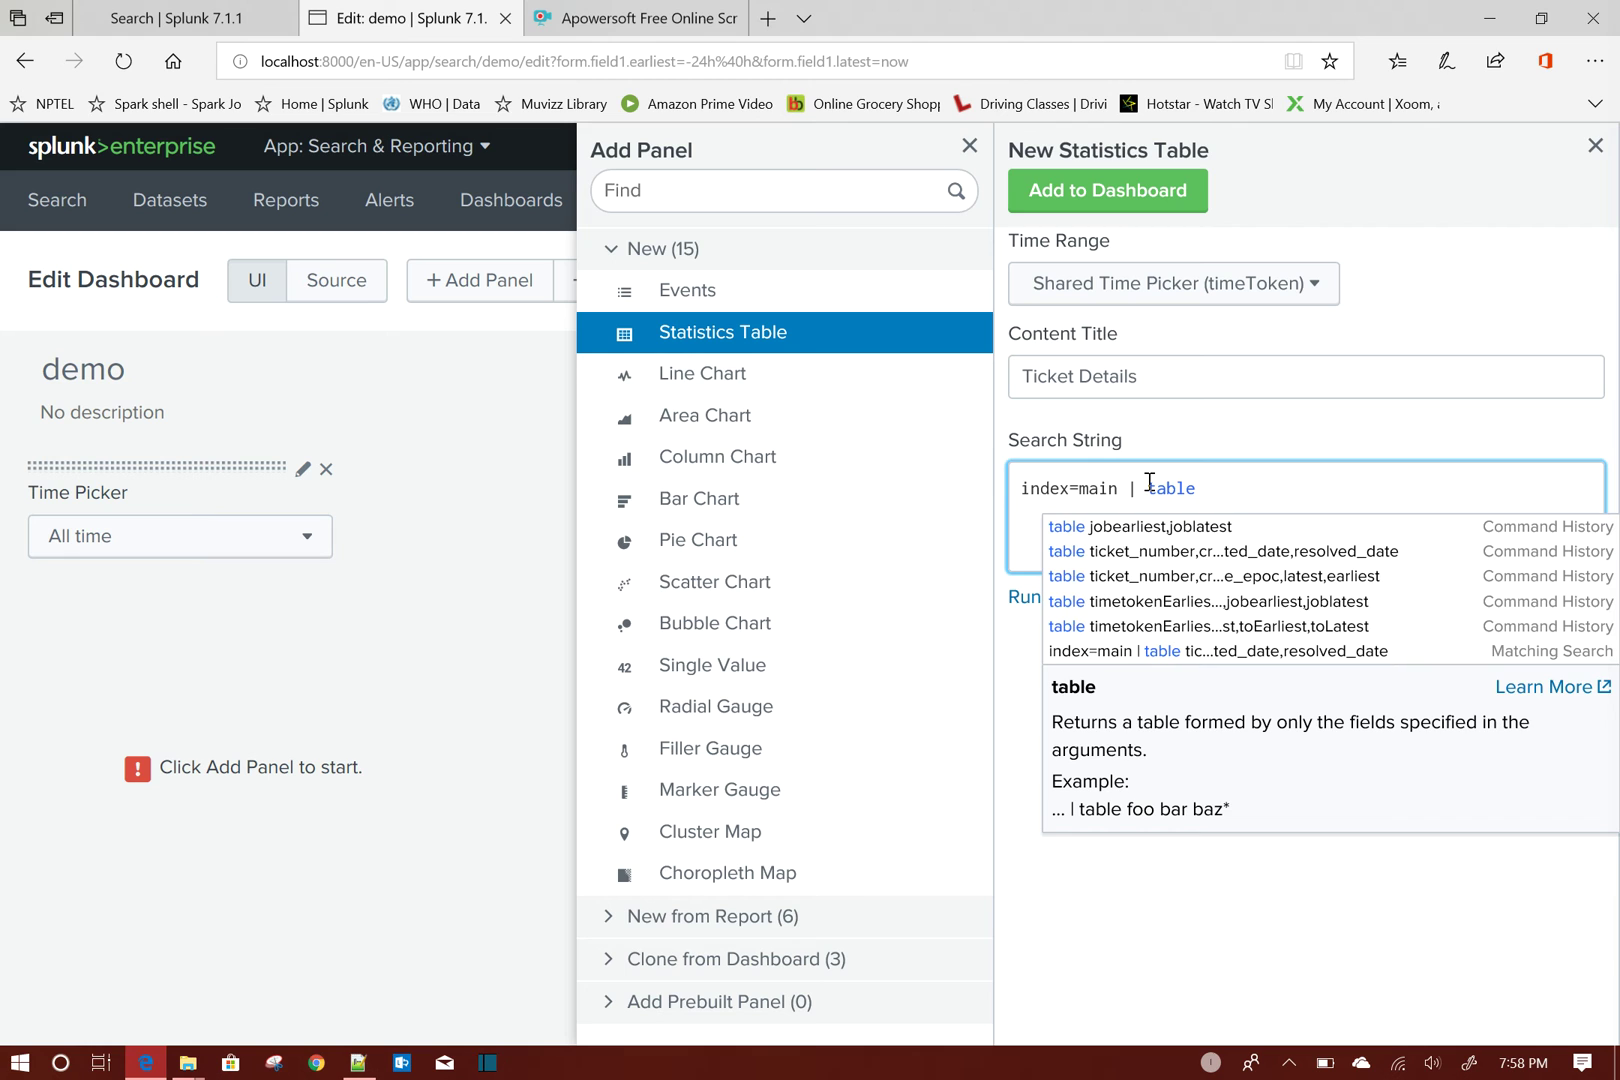
{"action": "key", "text": "Down"}
{"action": "key", "text": "Down"}
{"action": "key", "text": "Return"}
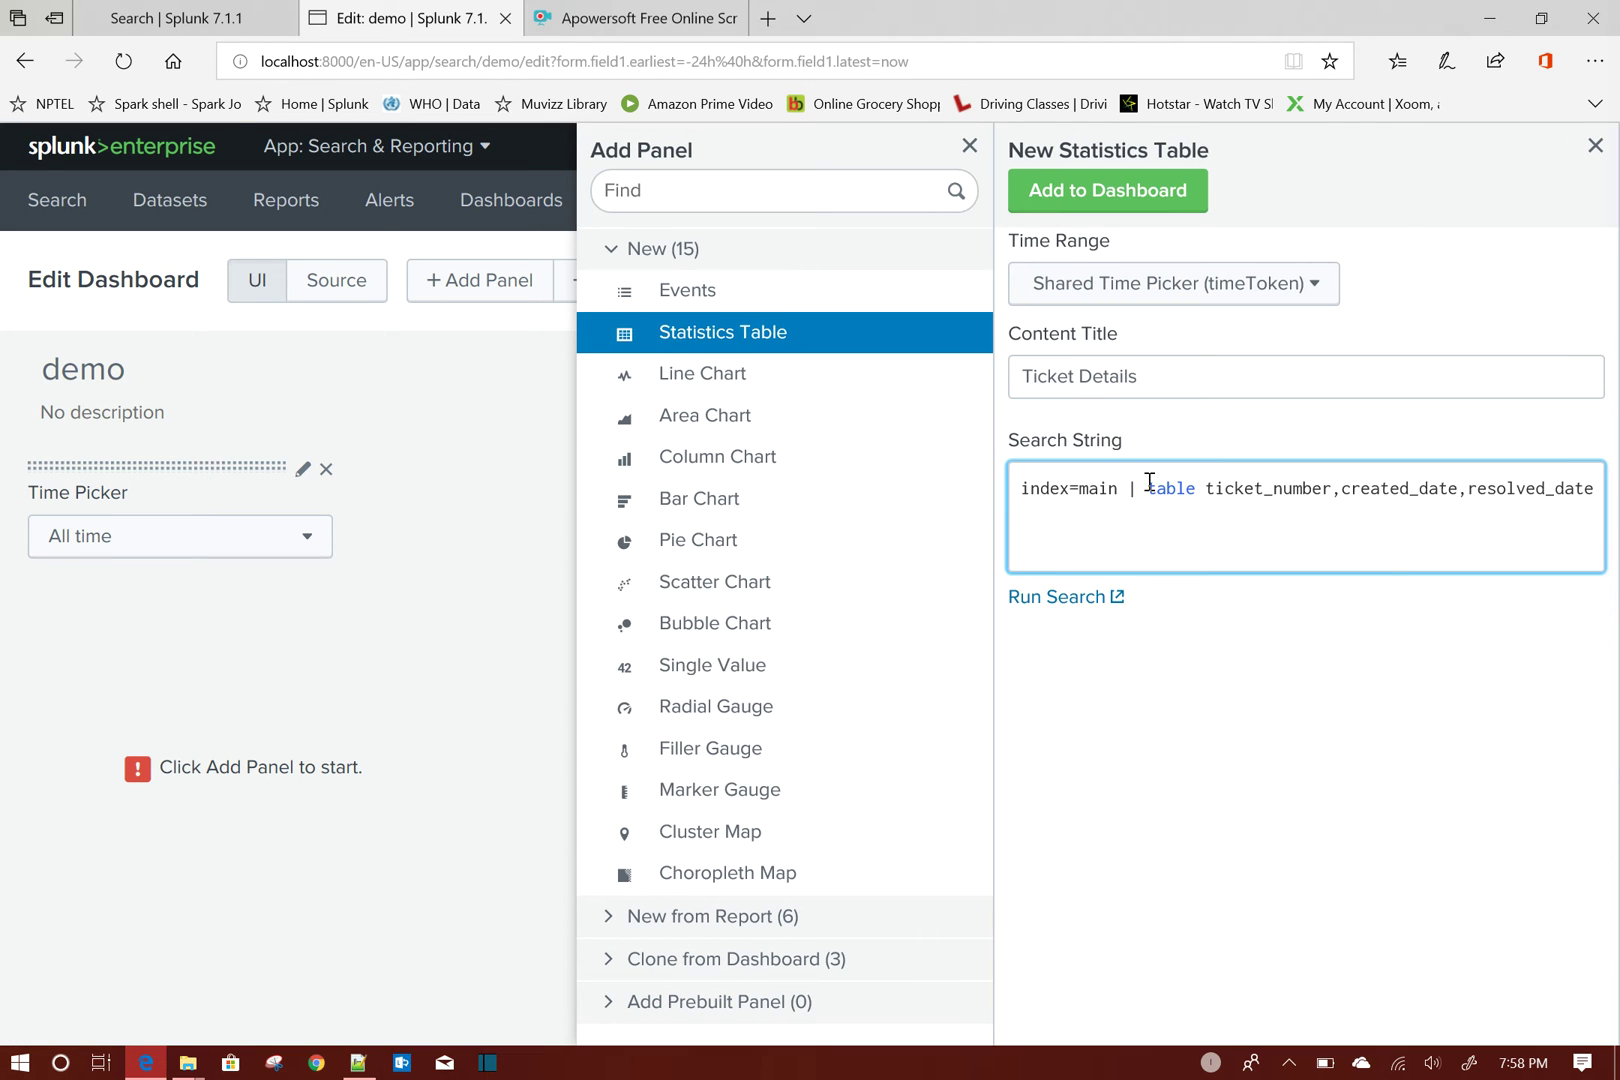
{"action": "left_click", "coordinate": [1128, 200]}
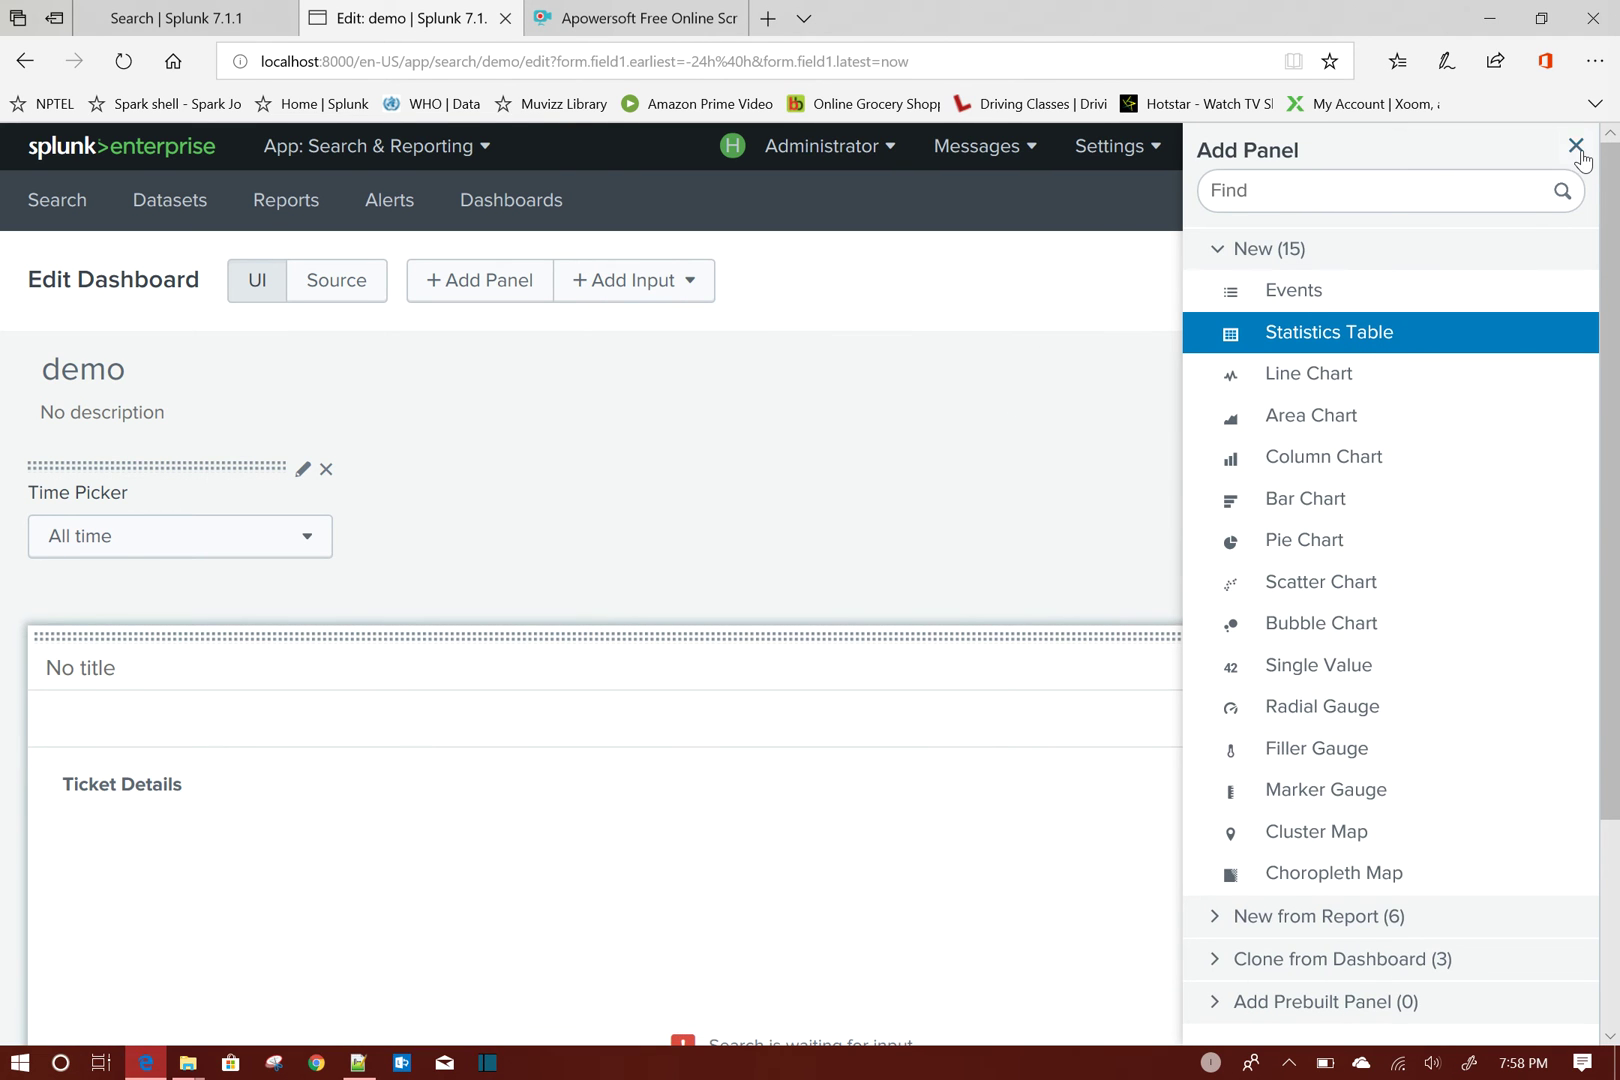
Close the Add Panel sidebar and reapply the Ticket Details search settings unchanged.
{"action": "left_click", "coordinate": [1577, 147]}
{"action": "scroll", "coordinate": [1060, 510], "scroll_direction": "down", "scroll_amount": 3}
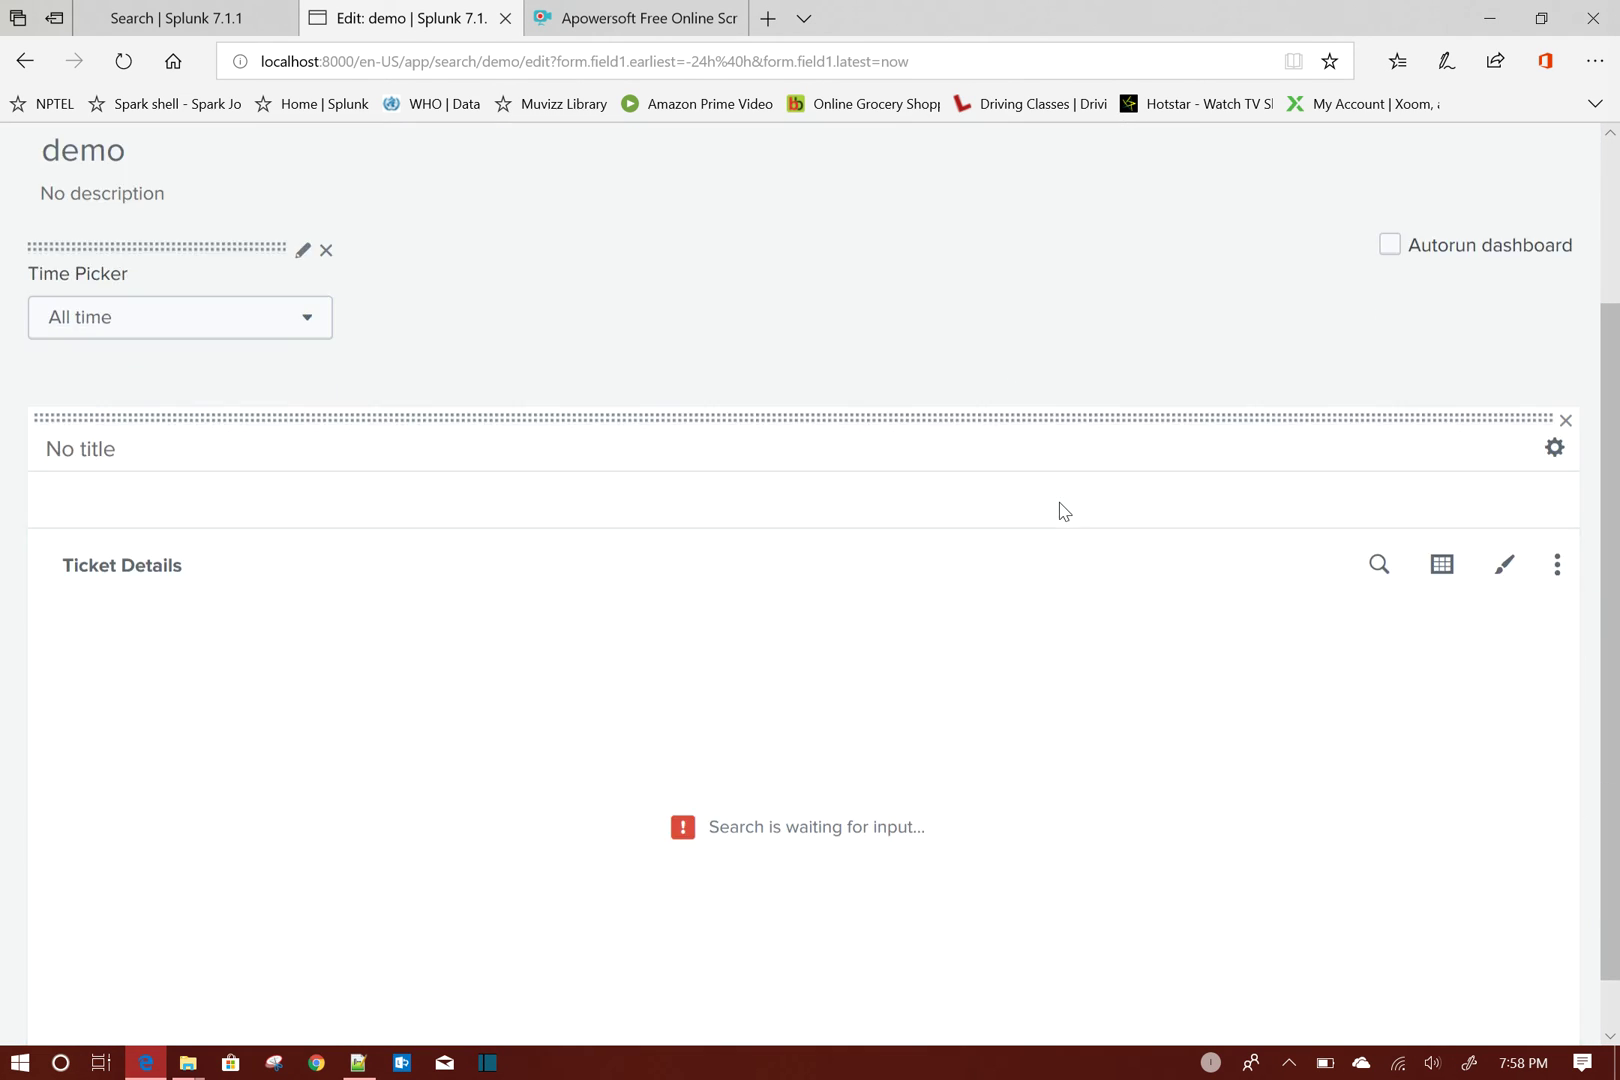
{"action": "scroll", "coordinate": [1061, 502], "scroll_direction": "up", "scroll_amount": 1}
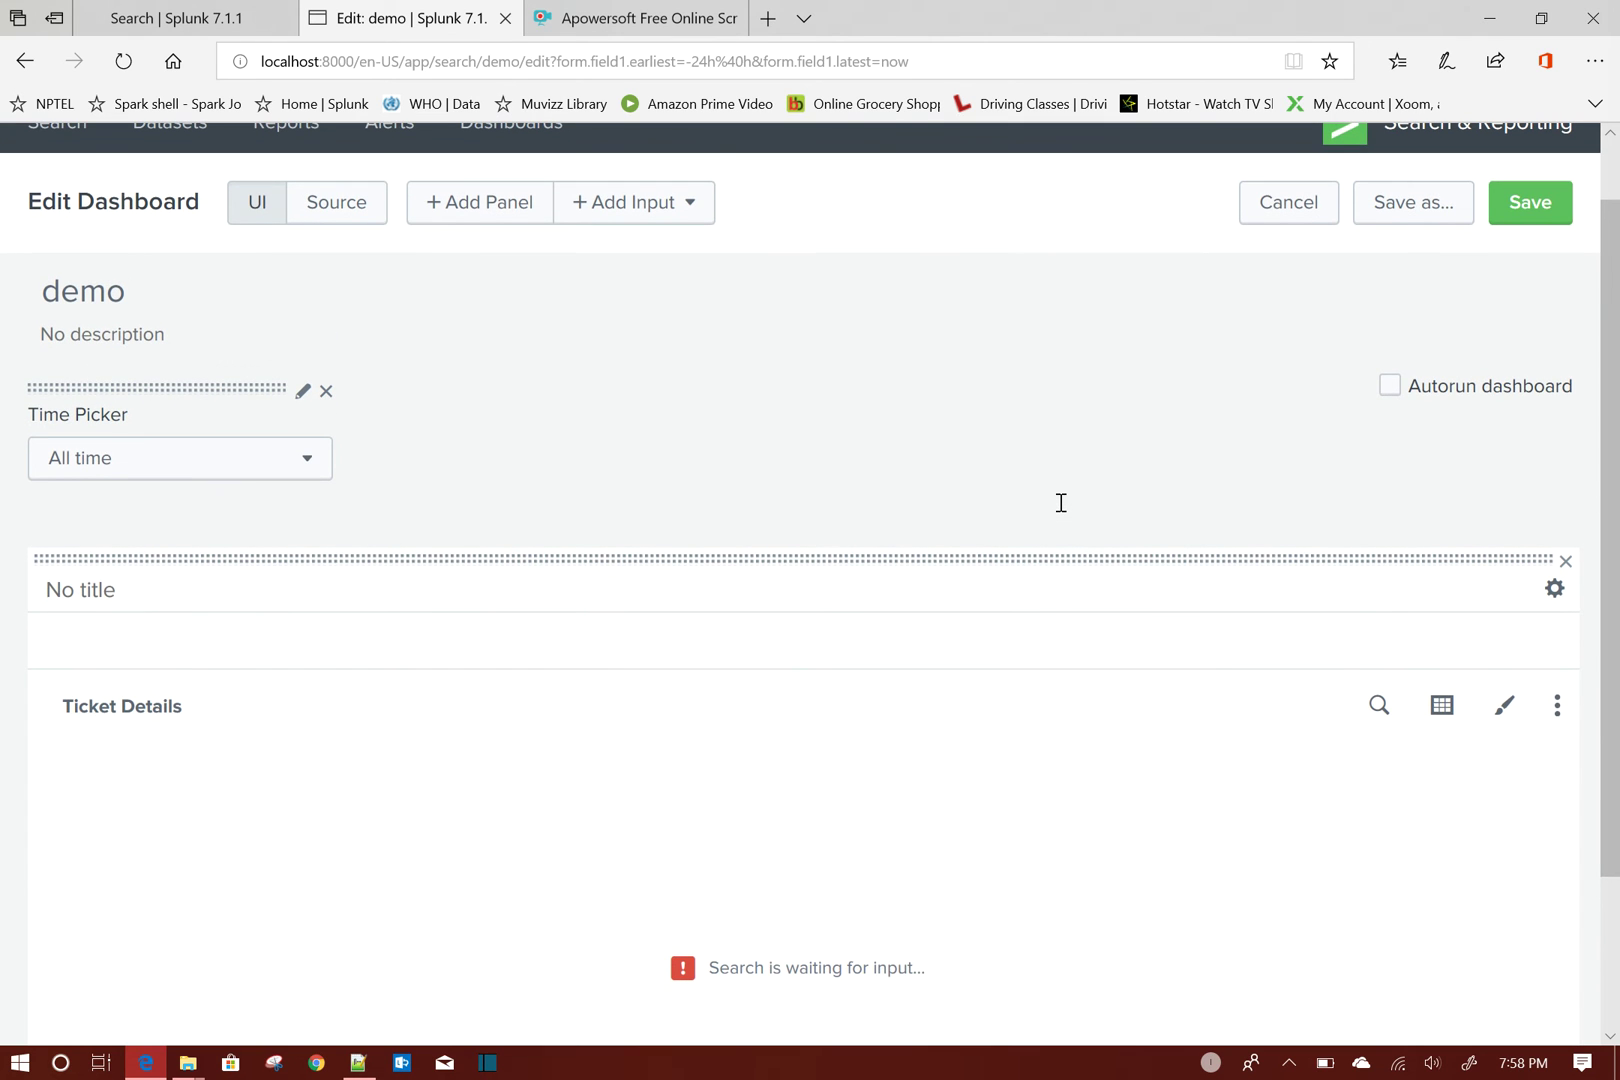
{"action": "left_click", "coordinate": [1378, 706]}
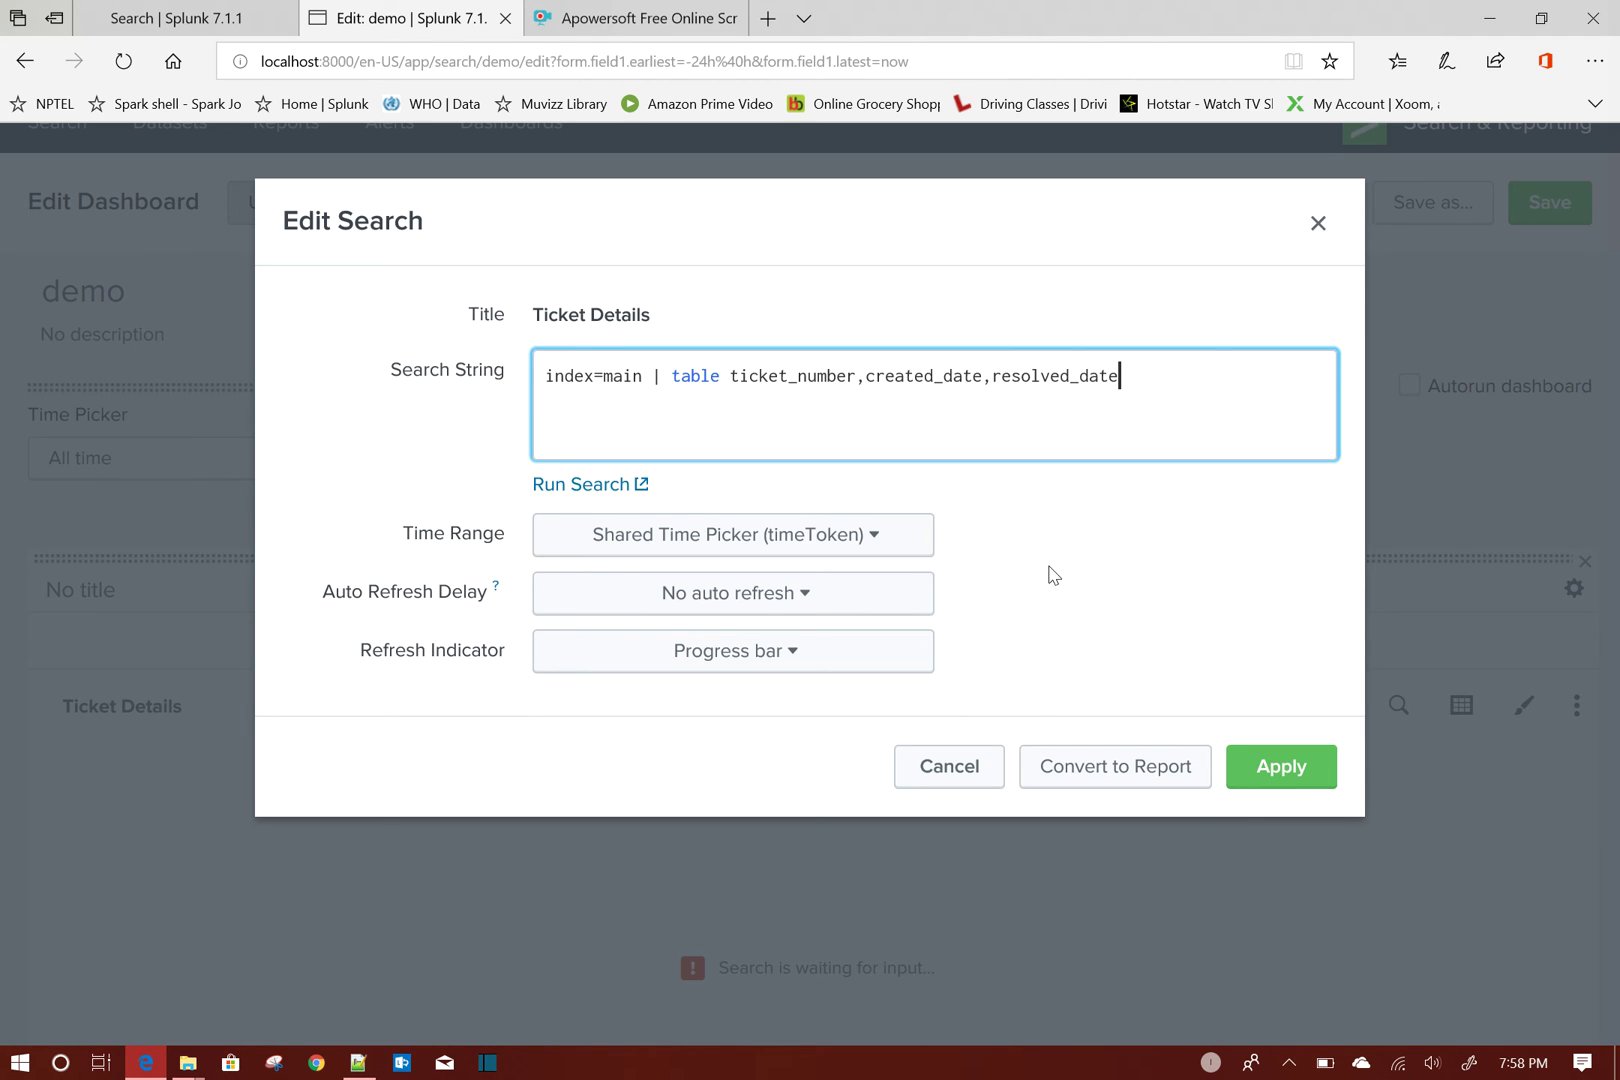
{"action": "left_click", "coordinate": [1278, 767]}
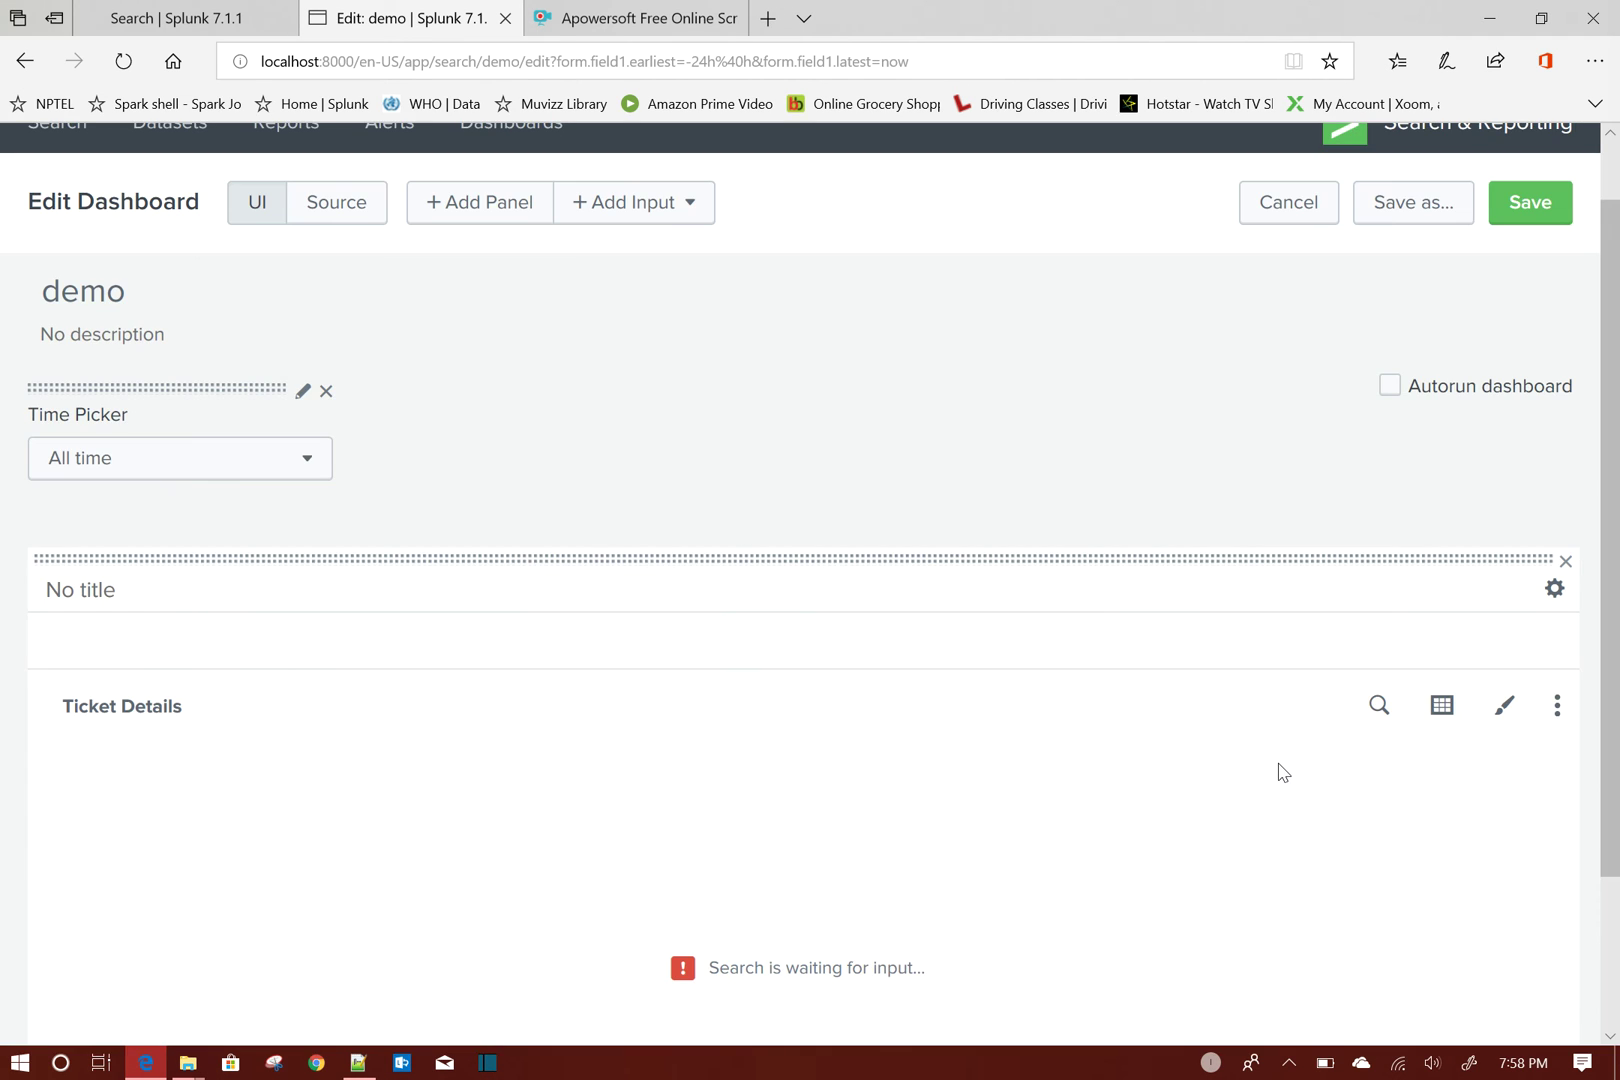
Save the dashboard and keep the Time Picker at All time.
{"action": "left_click", "coordinate": [1533, 210]}
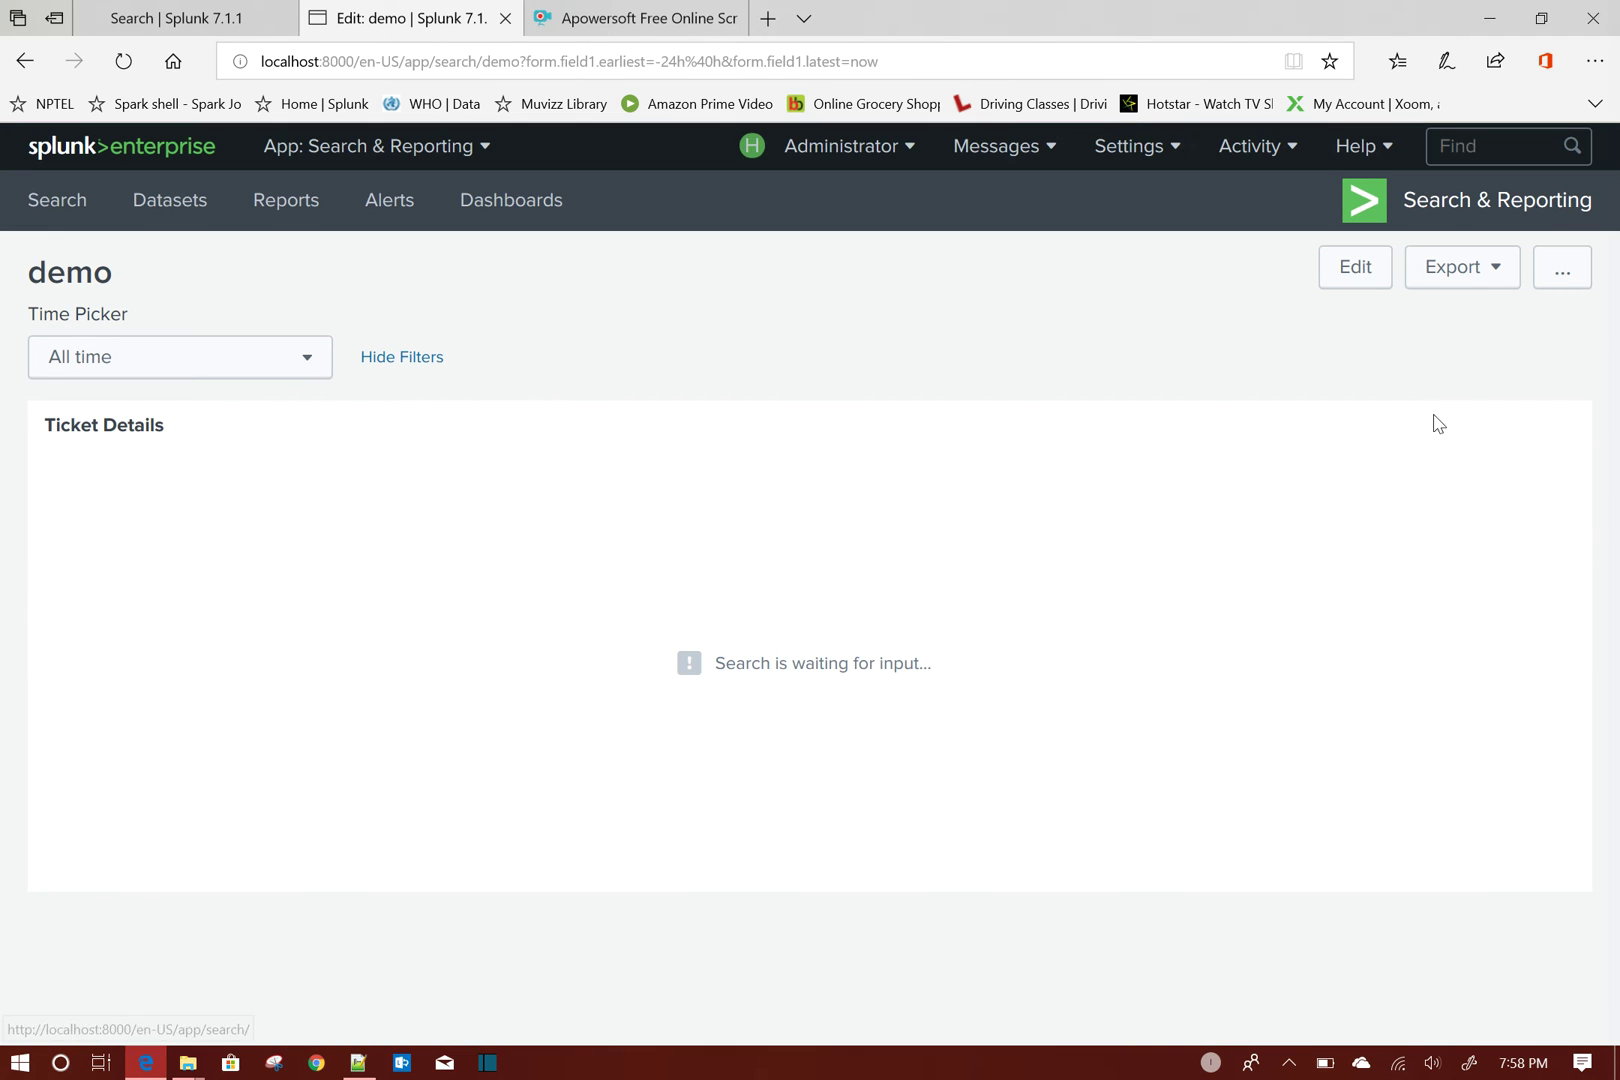
{"action": "left_click", "coordinate": [293, 368]}
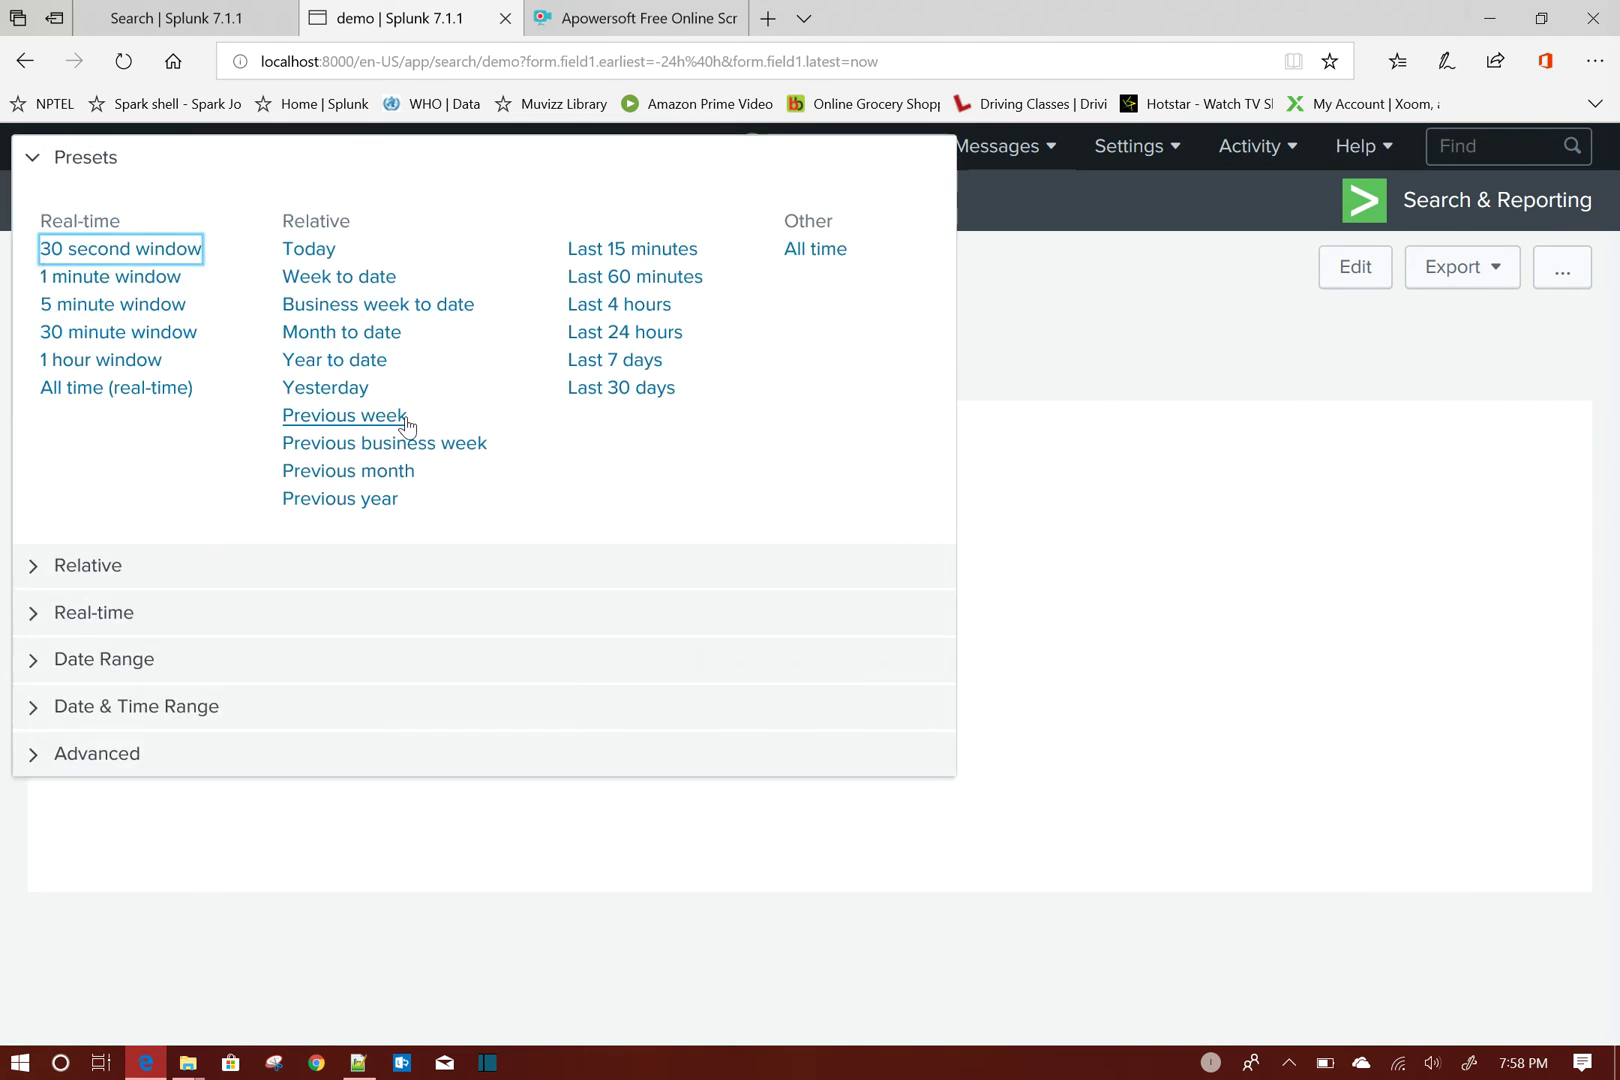
{"action": "left_click", "coordinate": [838, 252]}
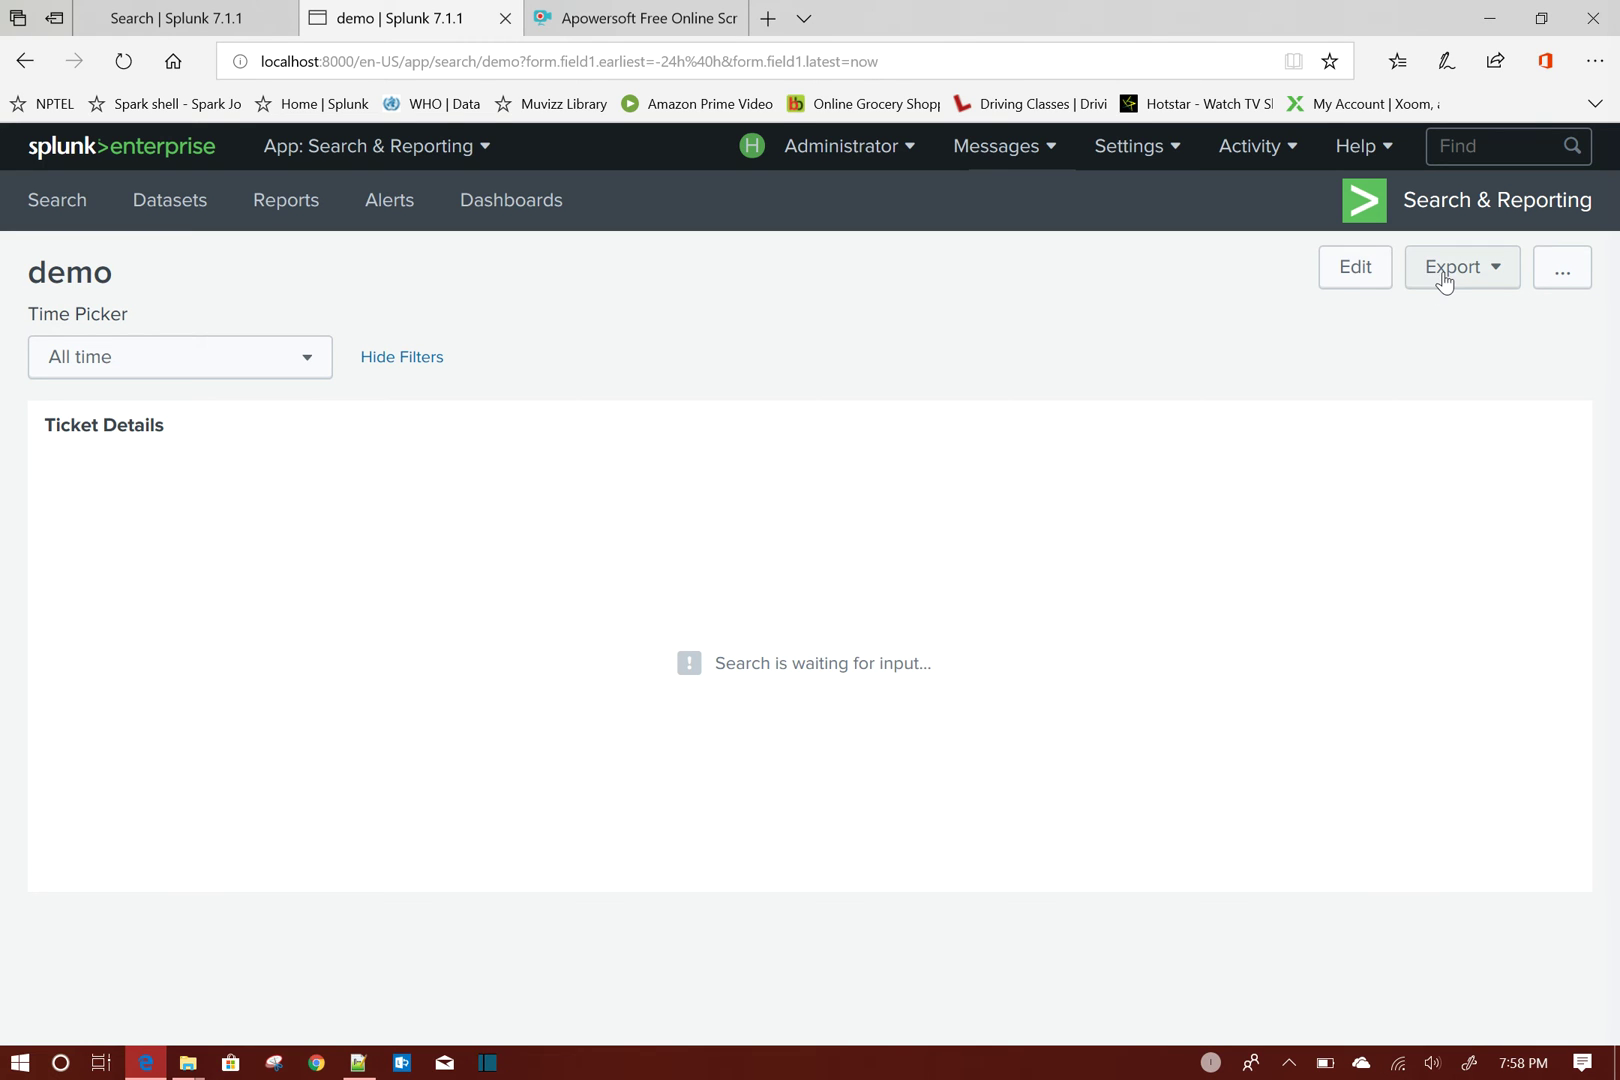
Inspect timeToken on line 4 and latest$ on line 19 in the dashboard source, then cancel editing.
{"action": "left_click", "coordinate": [1354, 283]}
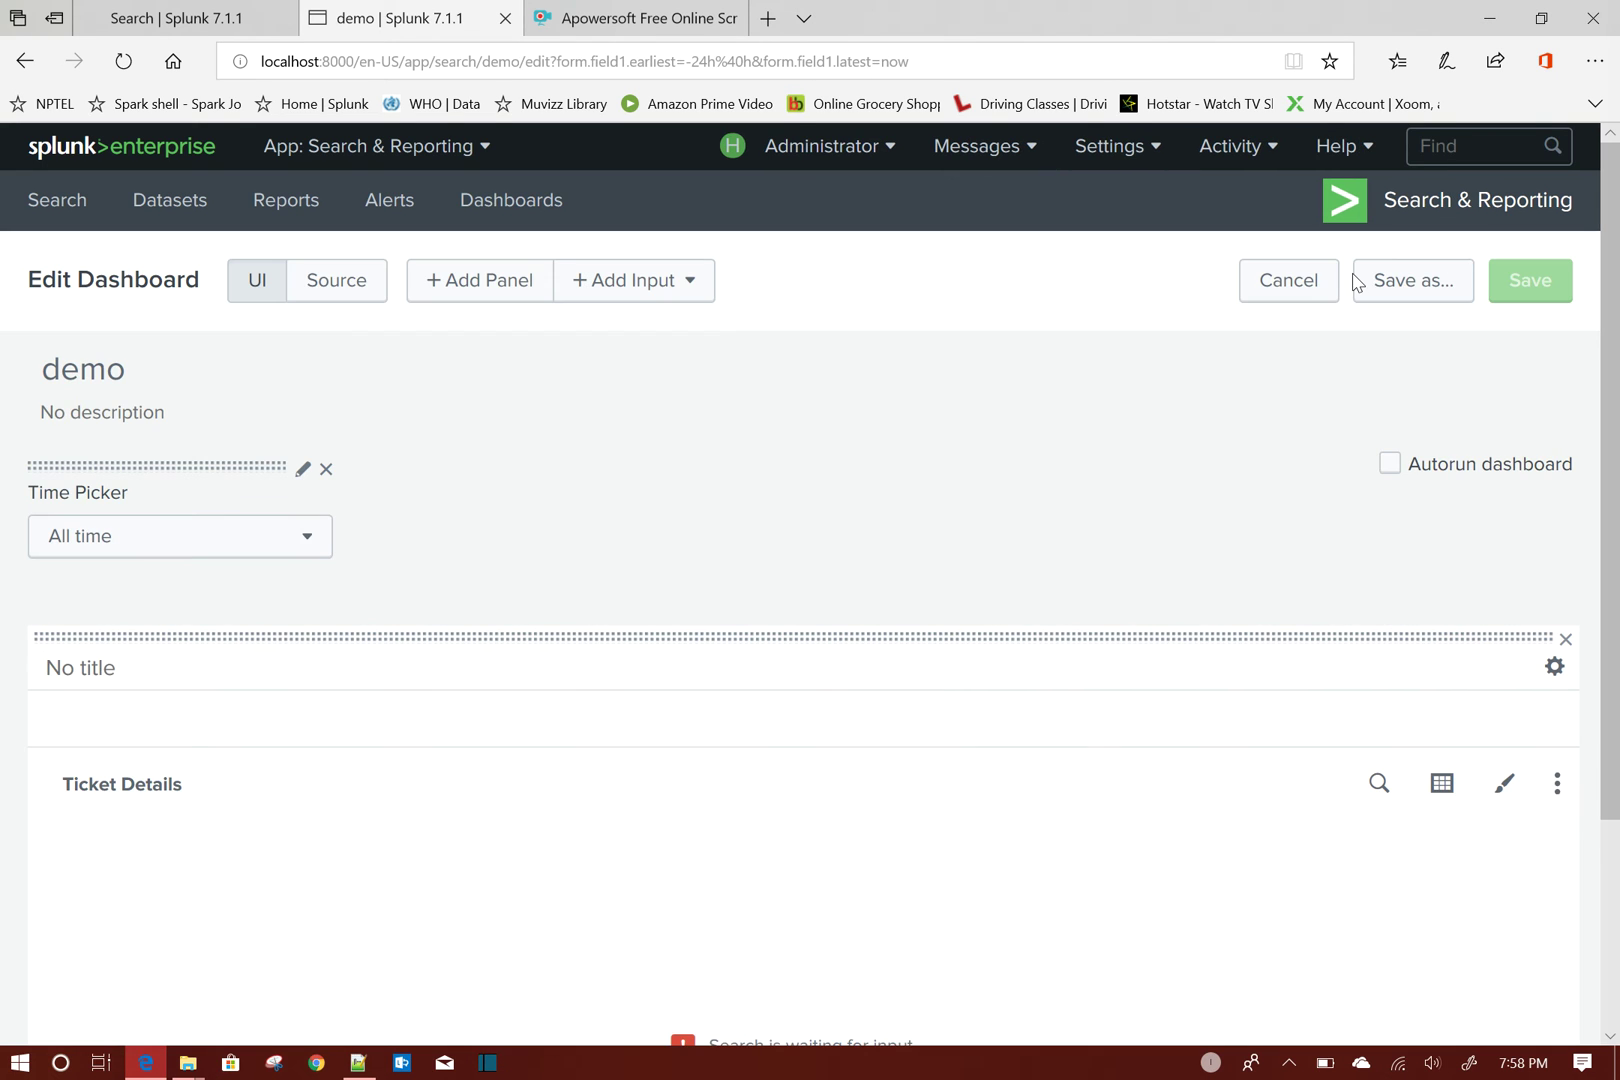
{"action": "left_click", "coordinate": [340, 283]}
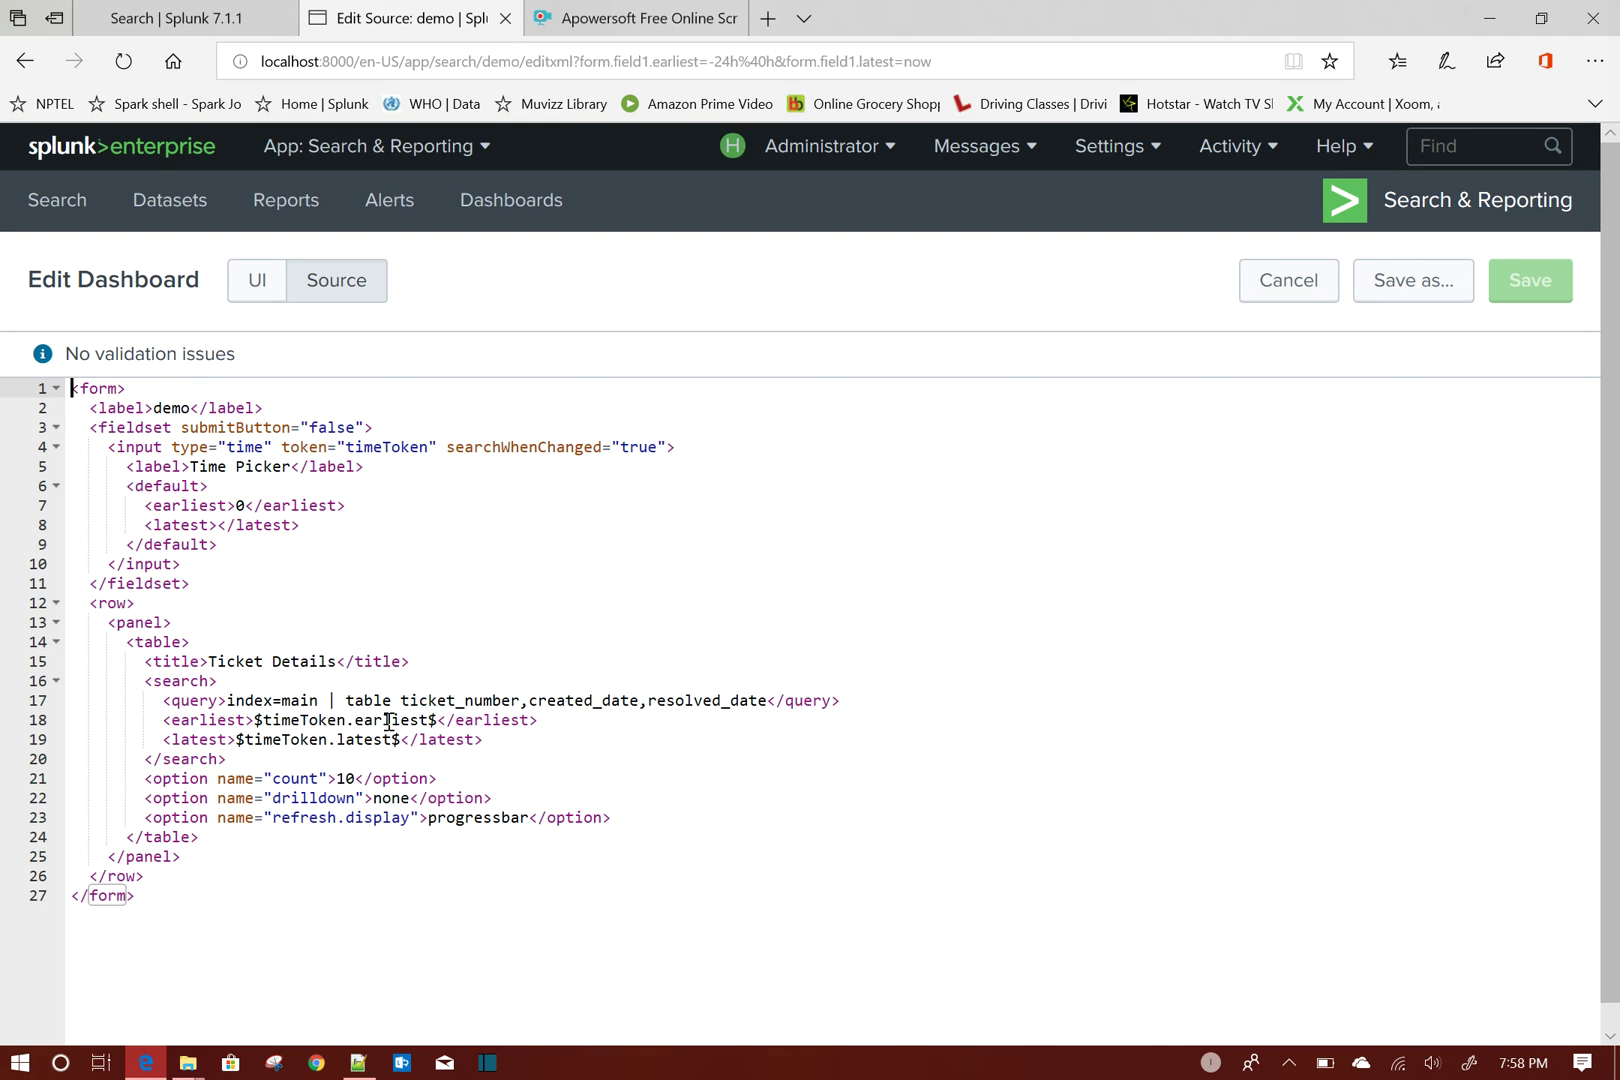
{"action": "double_click", "coordinate": [383, 447]}
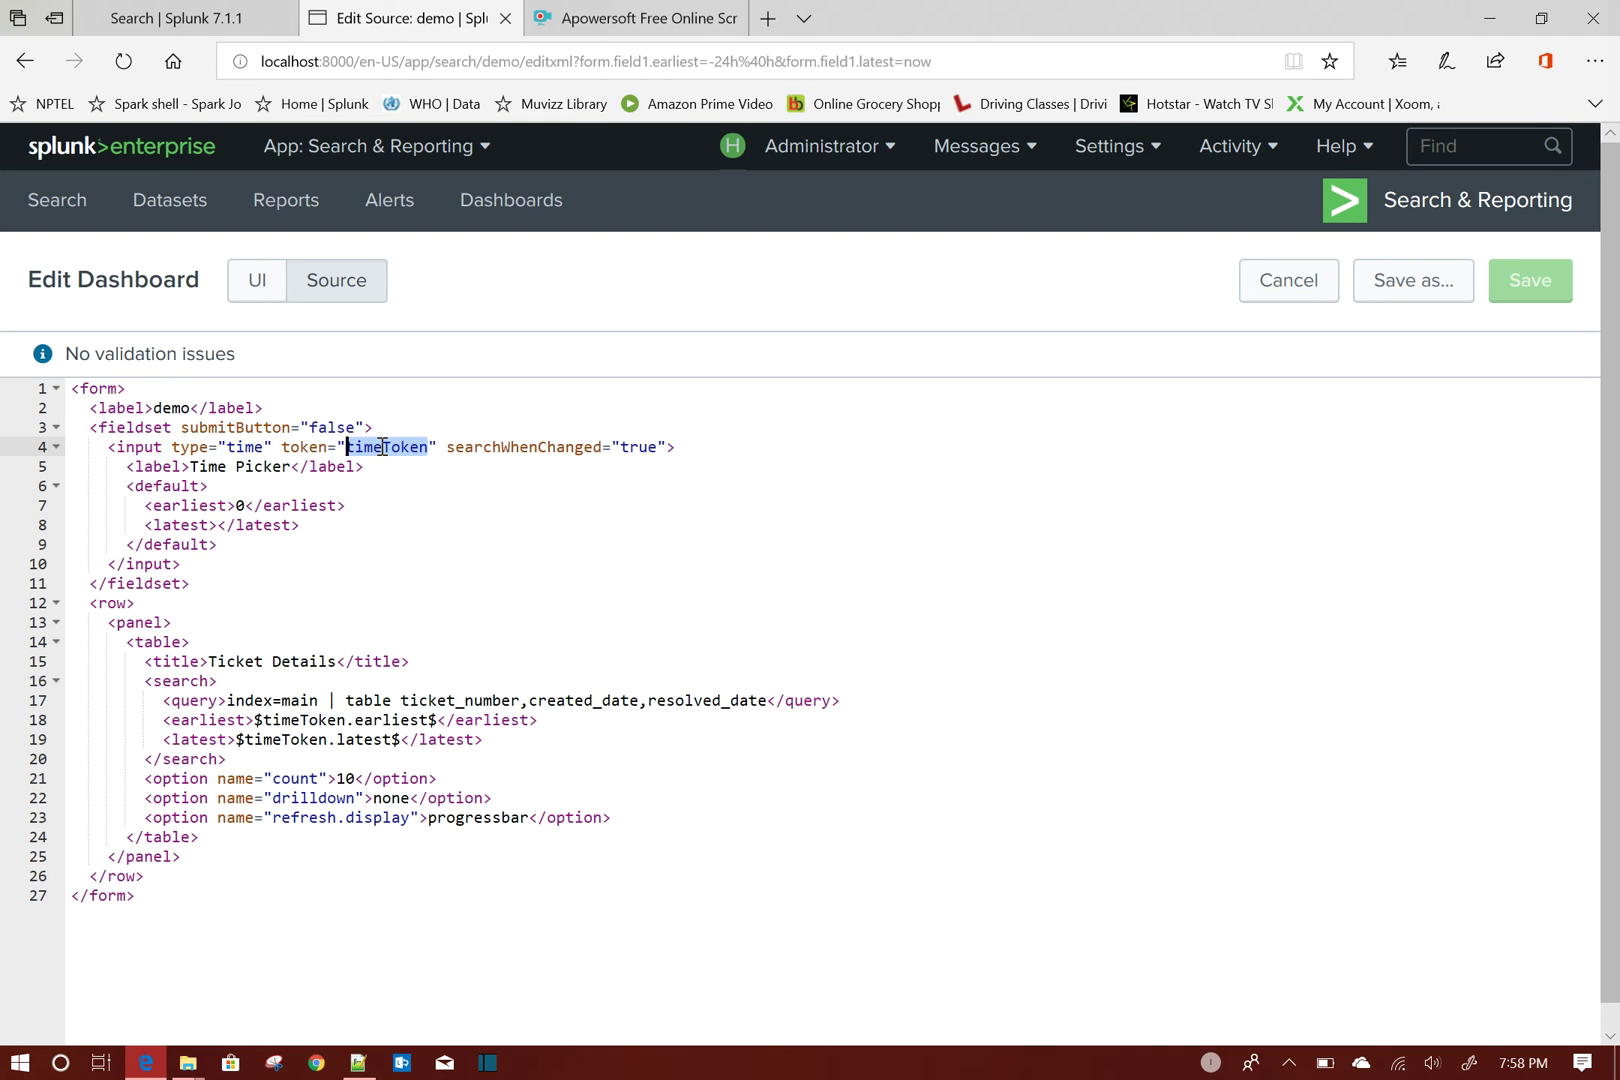
{"action": "double_click", "coordinate": [361, 741]}
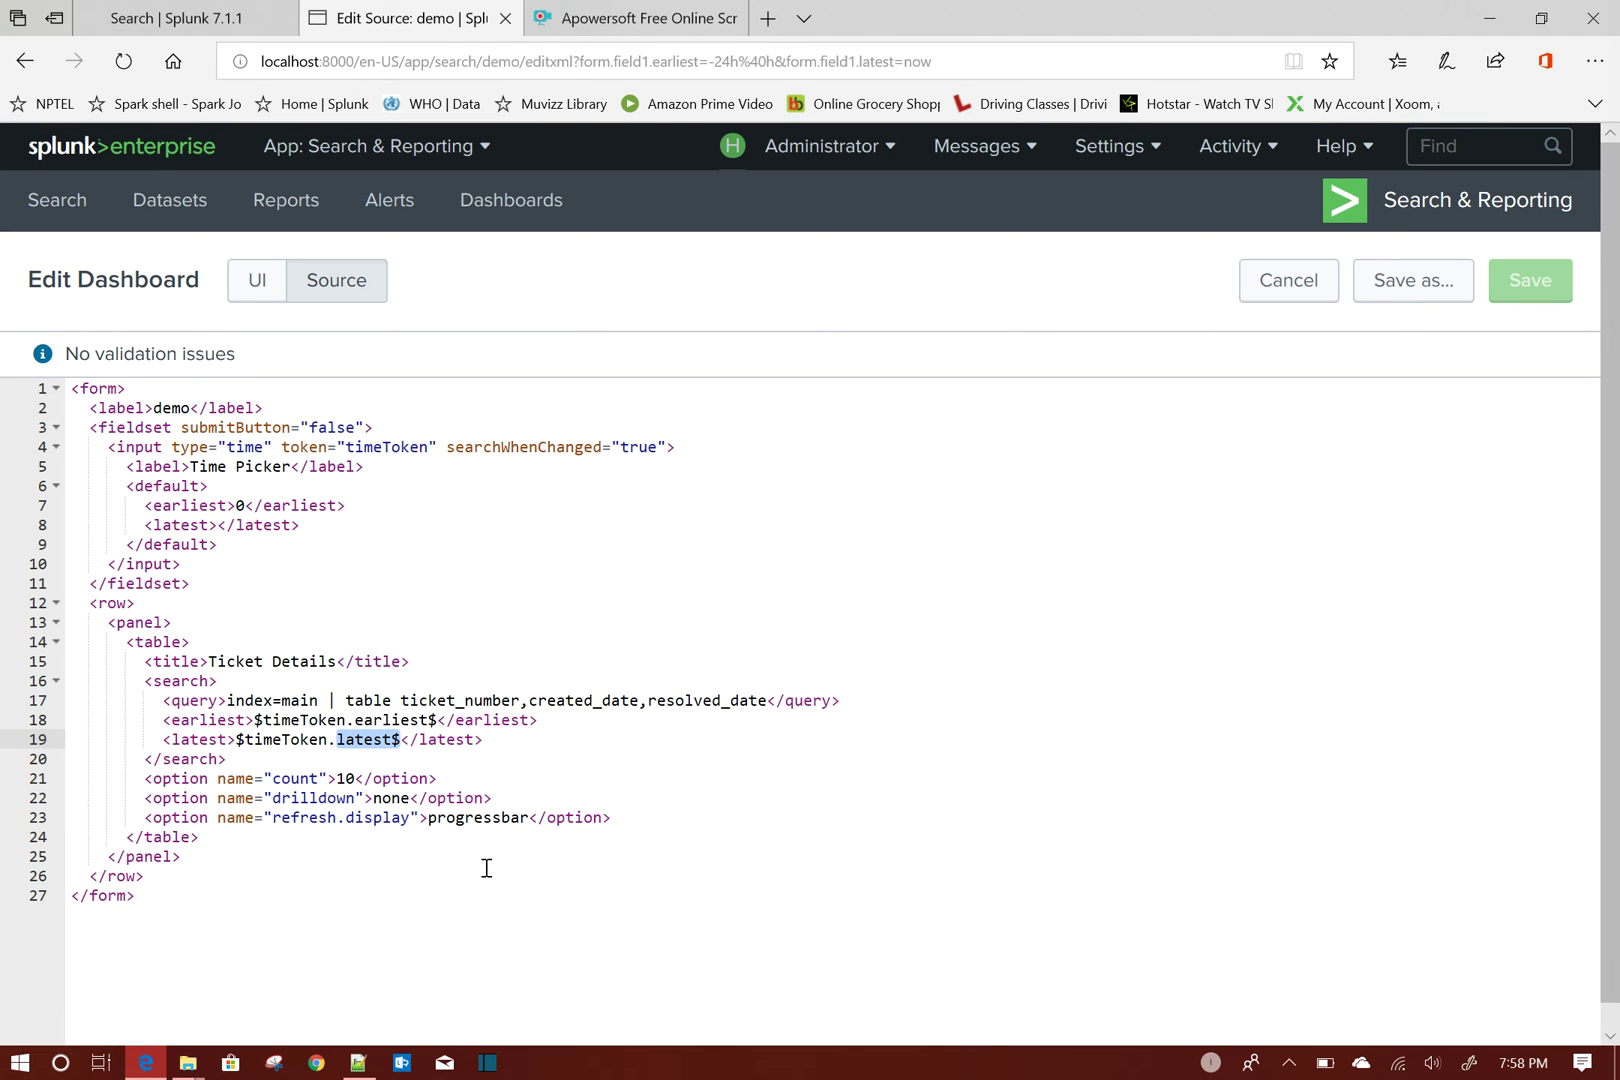
{"action": "left_click", "coordinate": [650, 450]}
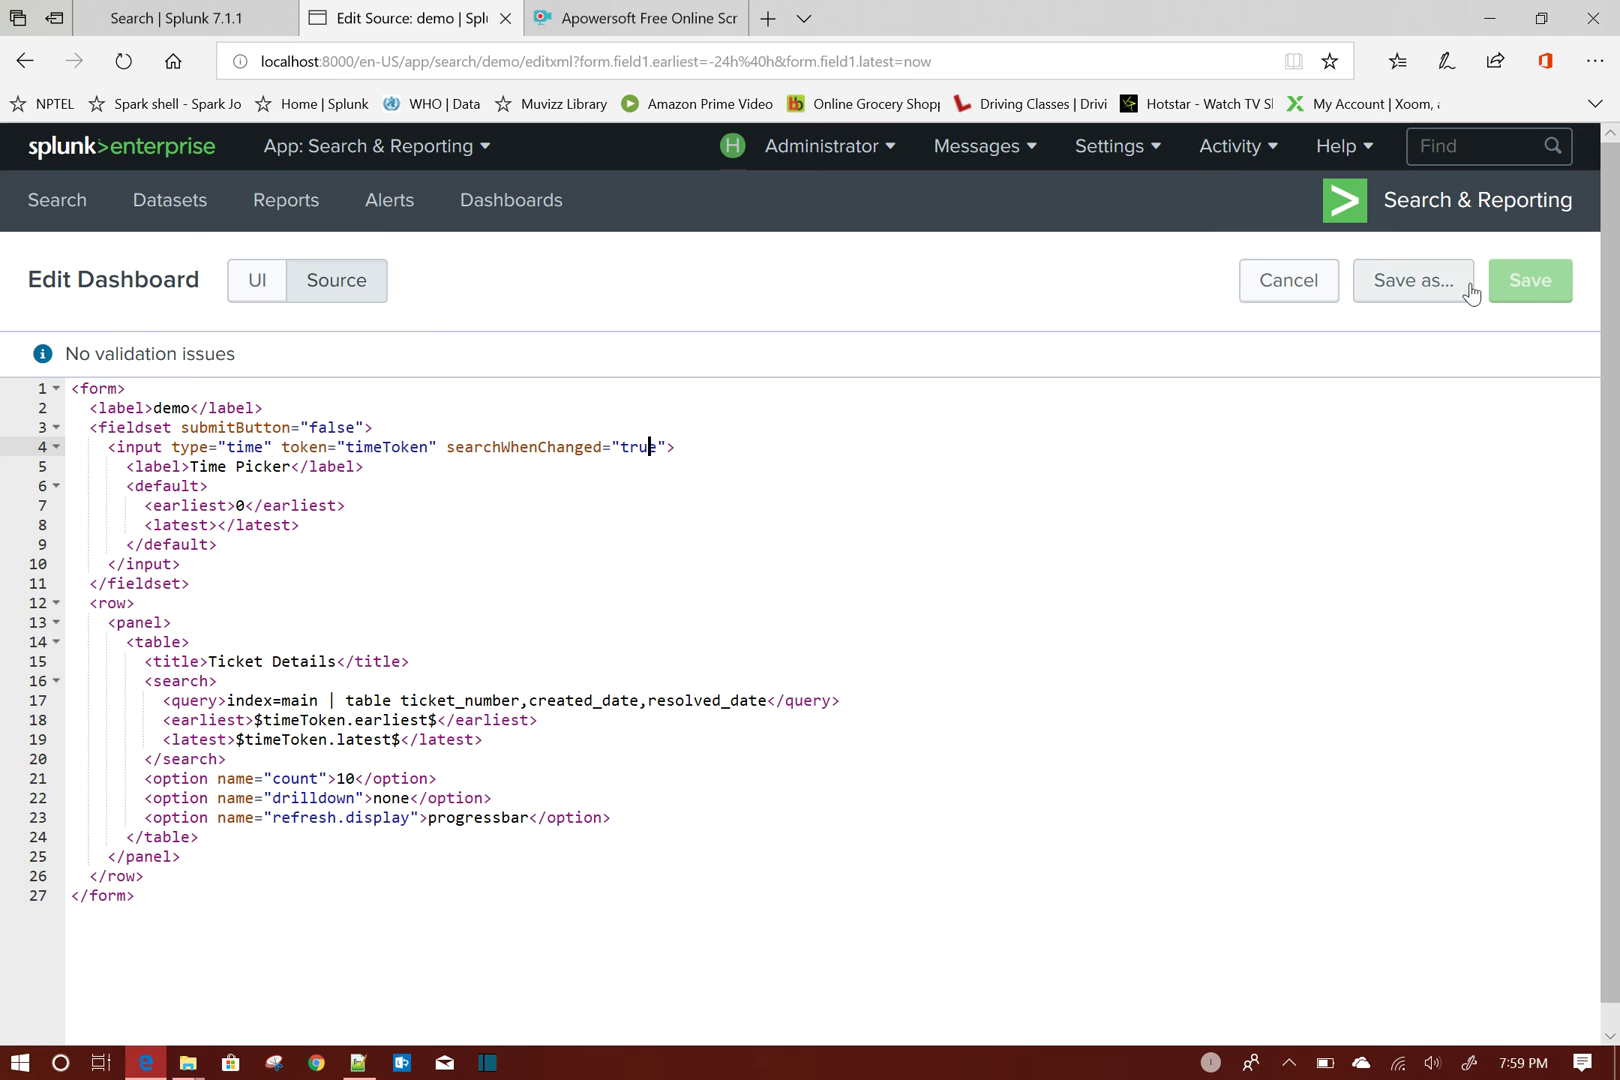
{"action": "left_click", "coordinate": [1262, 296]}
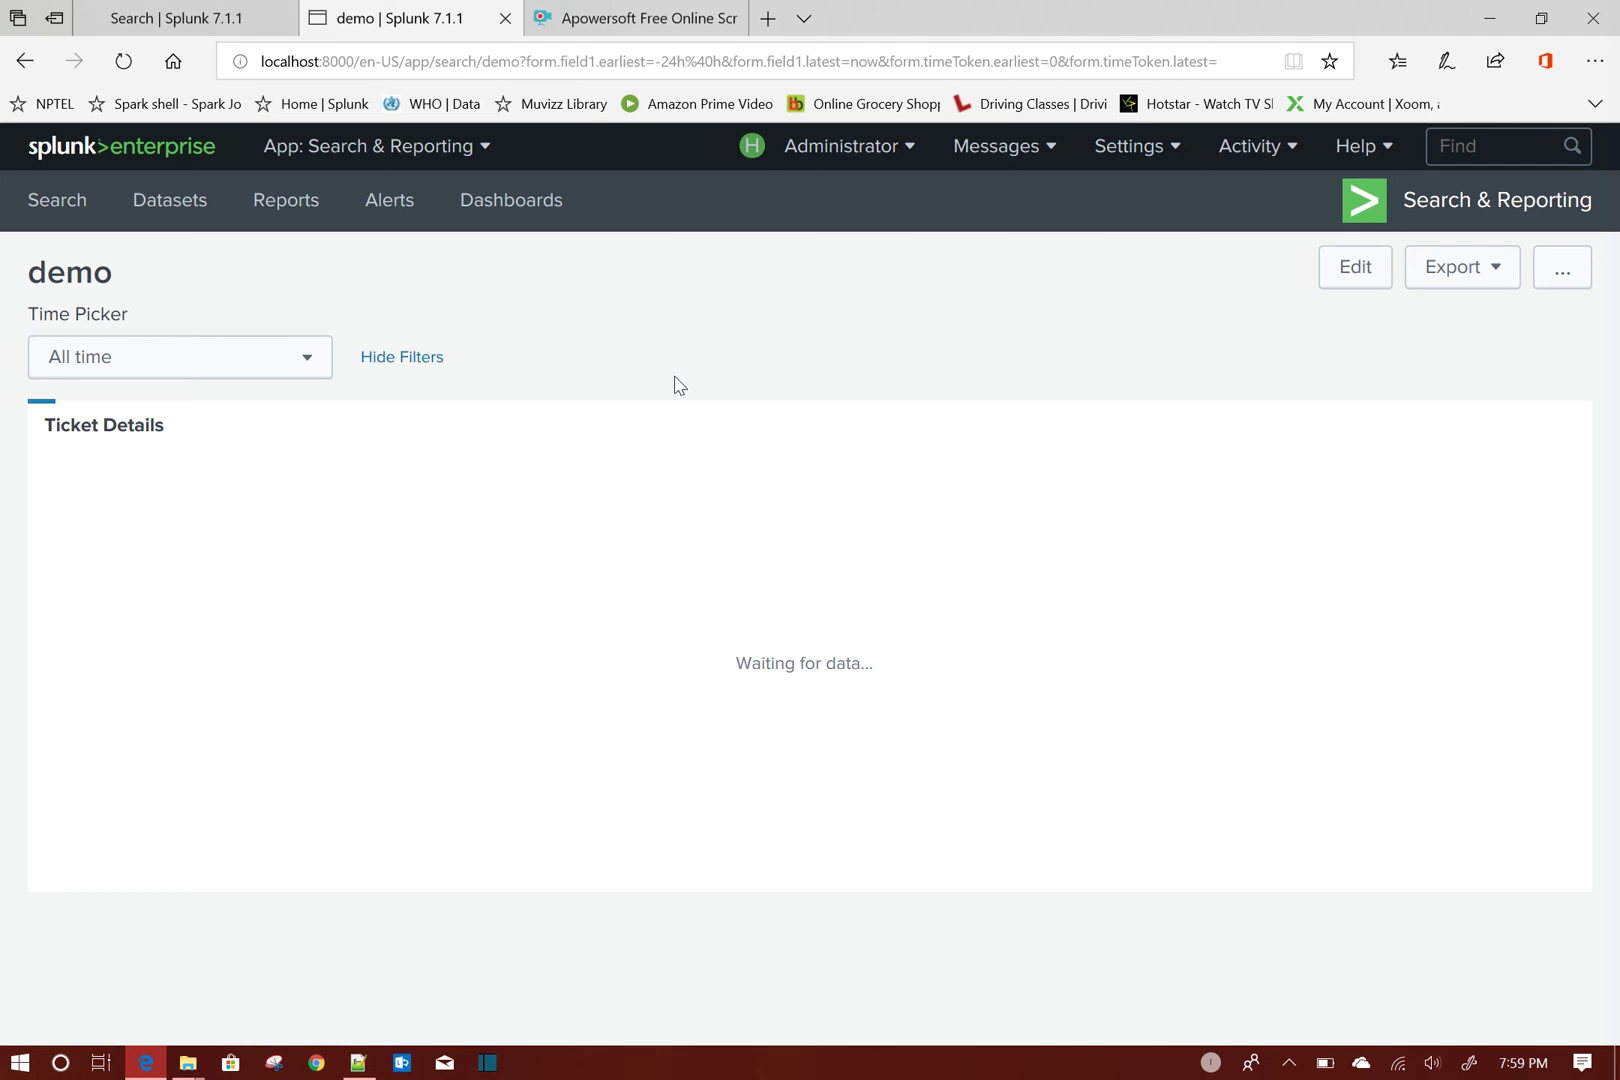
Strip the query string after 'demo' from the dashboard URL and reload the page.
{"action": "left_click", "coordinate": [523, 61]}
{"action": "left_click", "coordinate": [523, 61]}
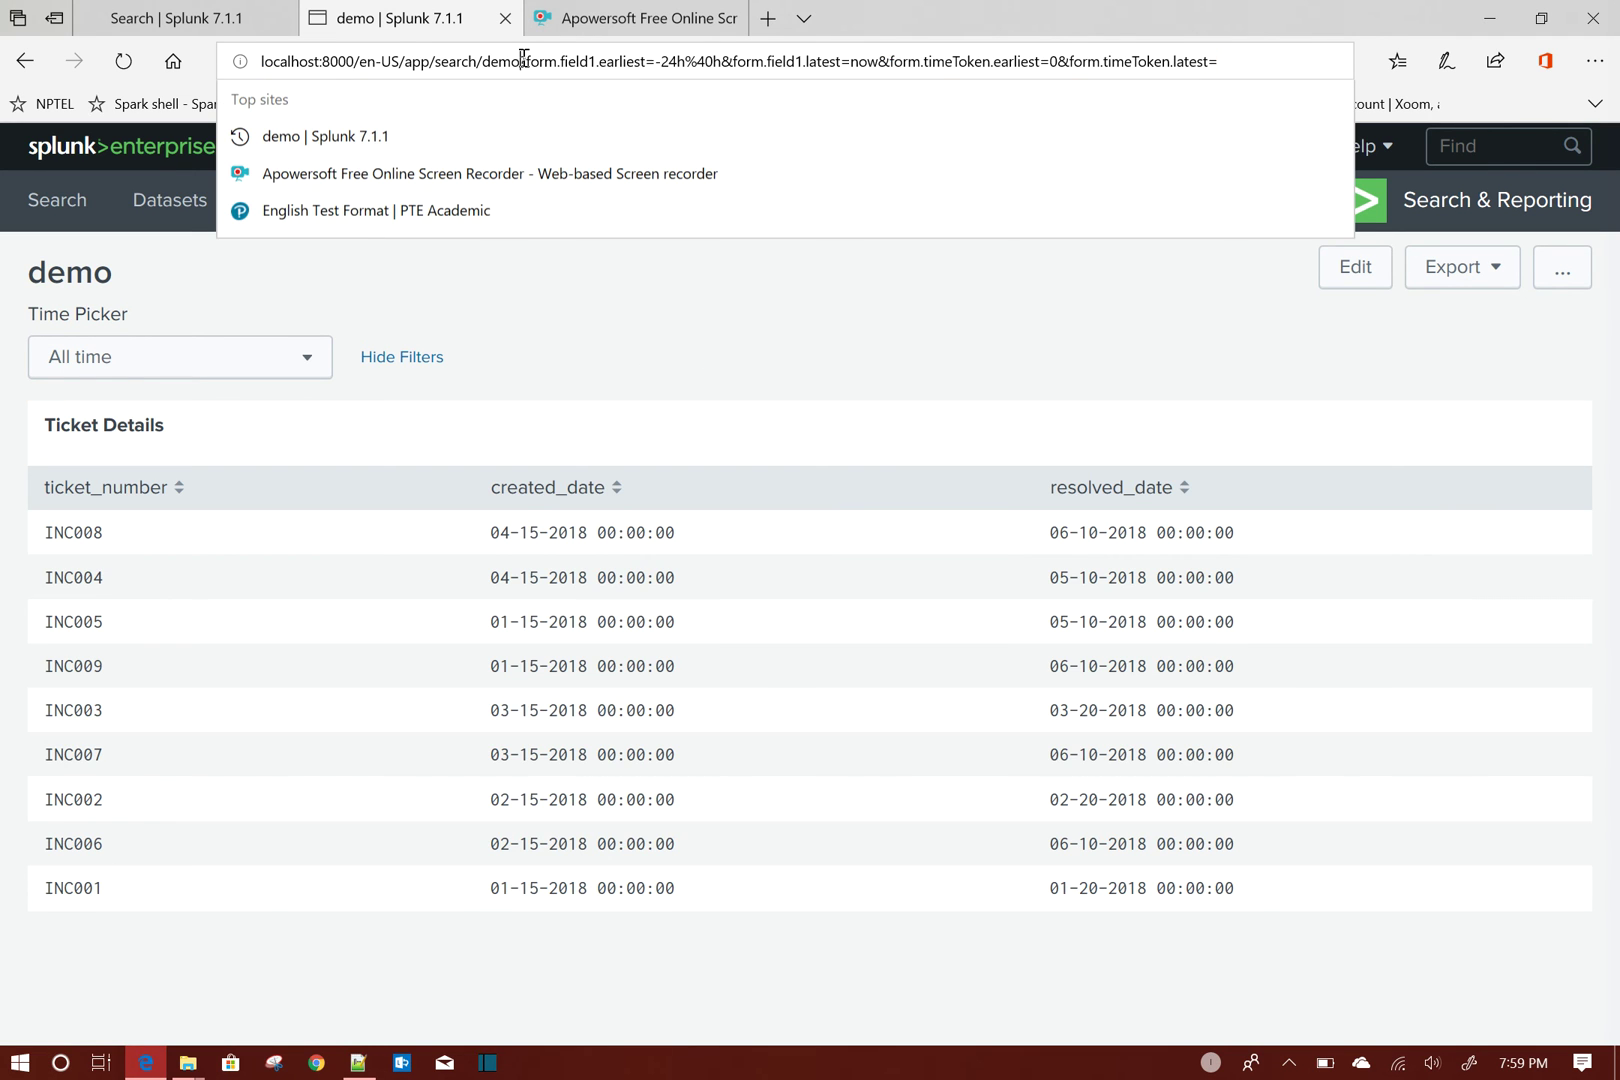
{"action": "key", "text": "shift+End"}
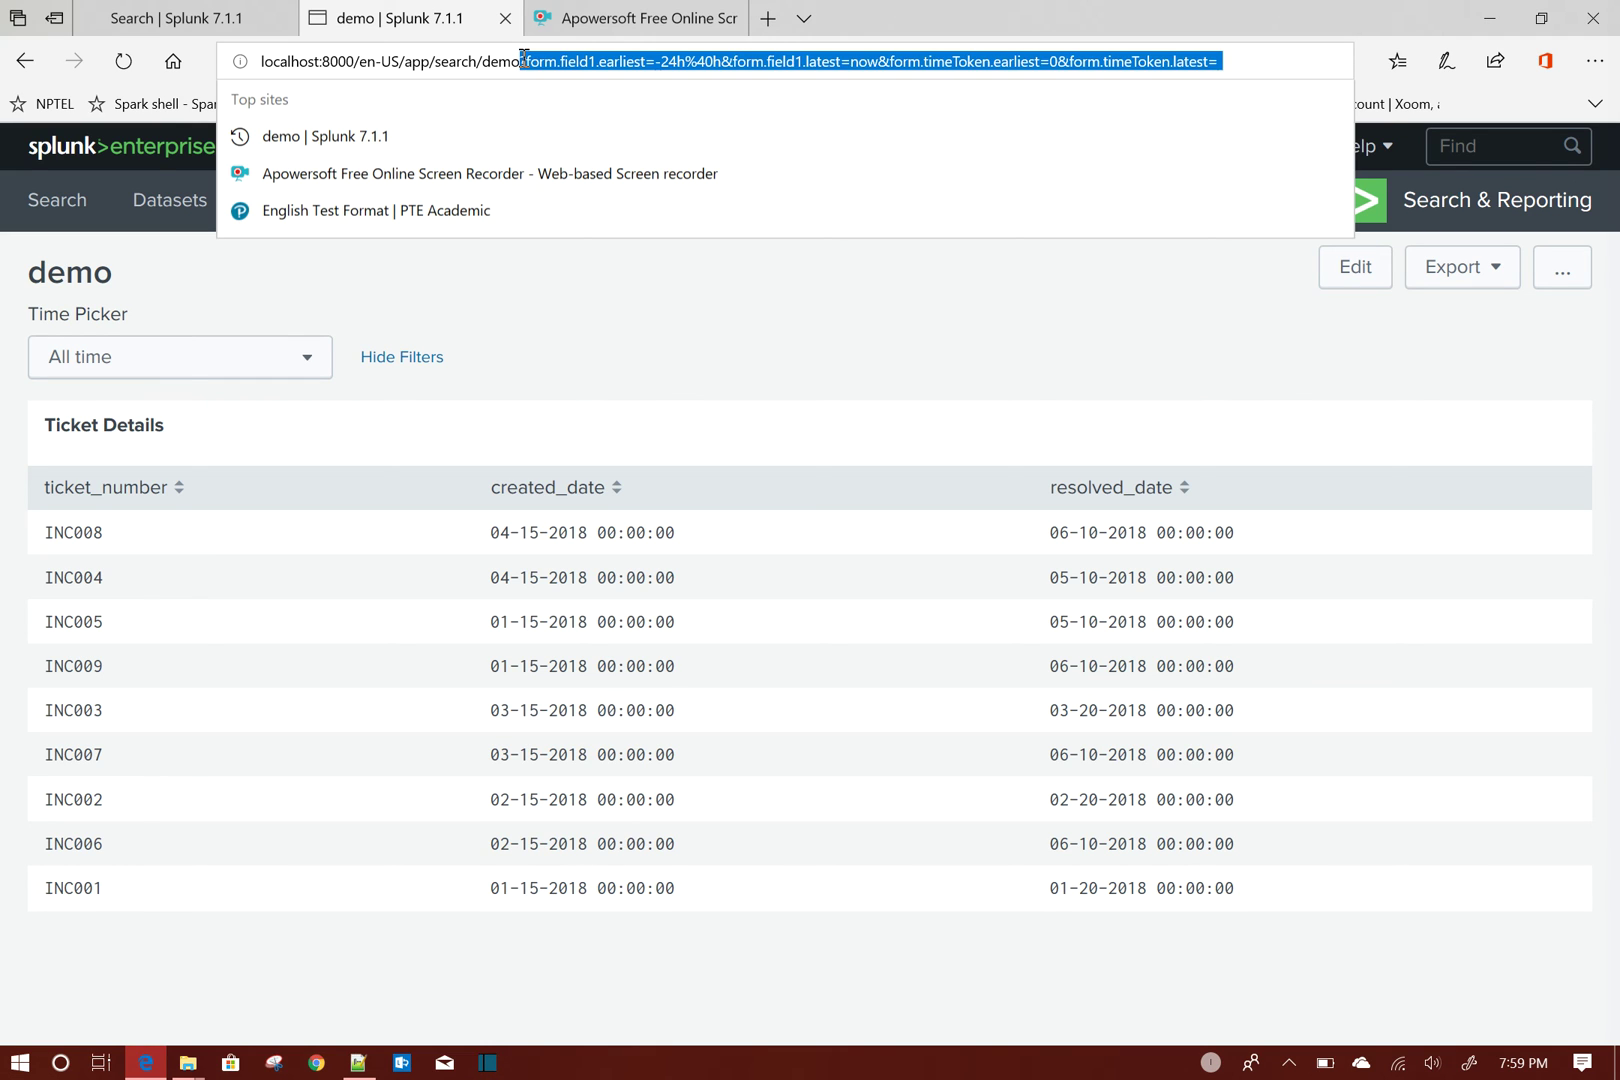
{"action": "key", "text": "BackSpace"}
{"action": "key", "text": "Return"}
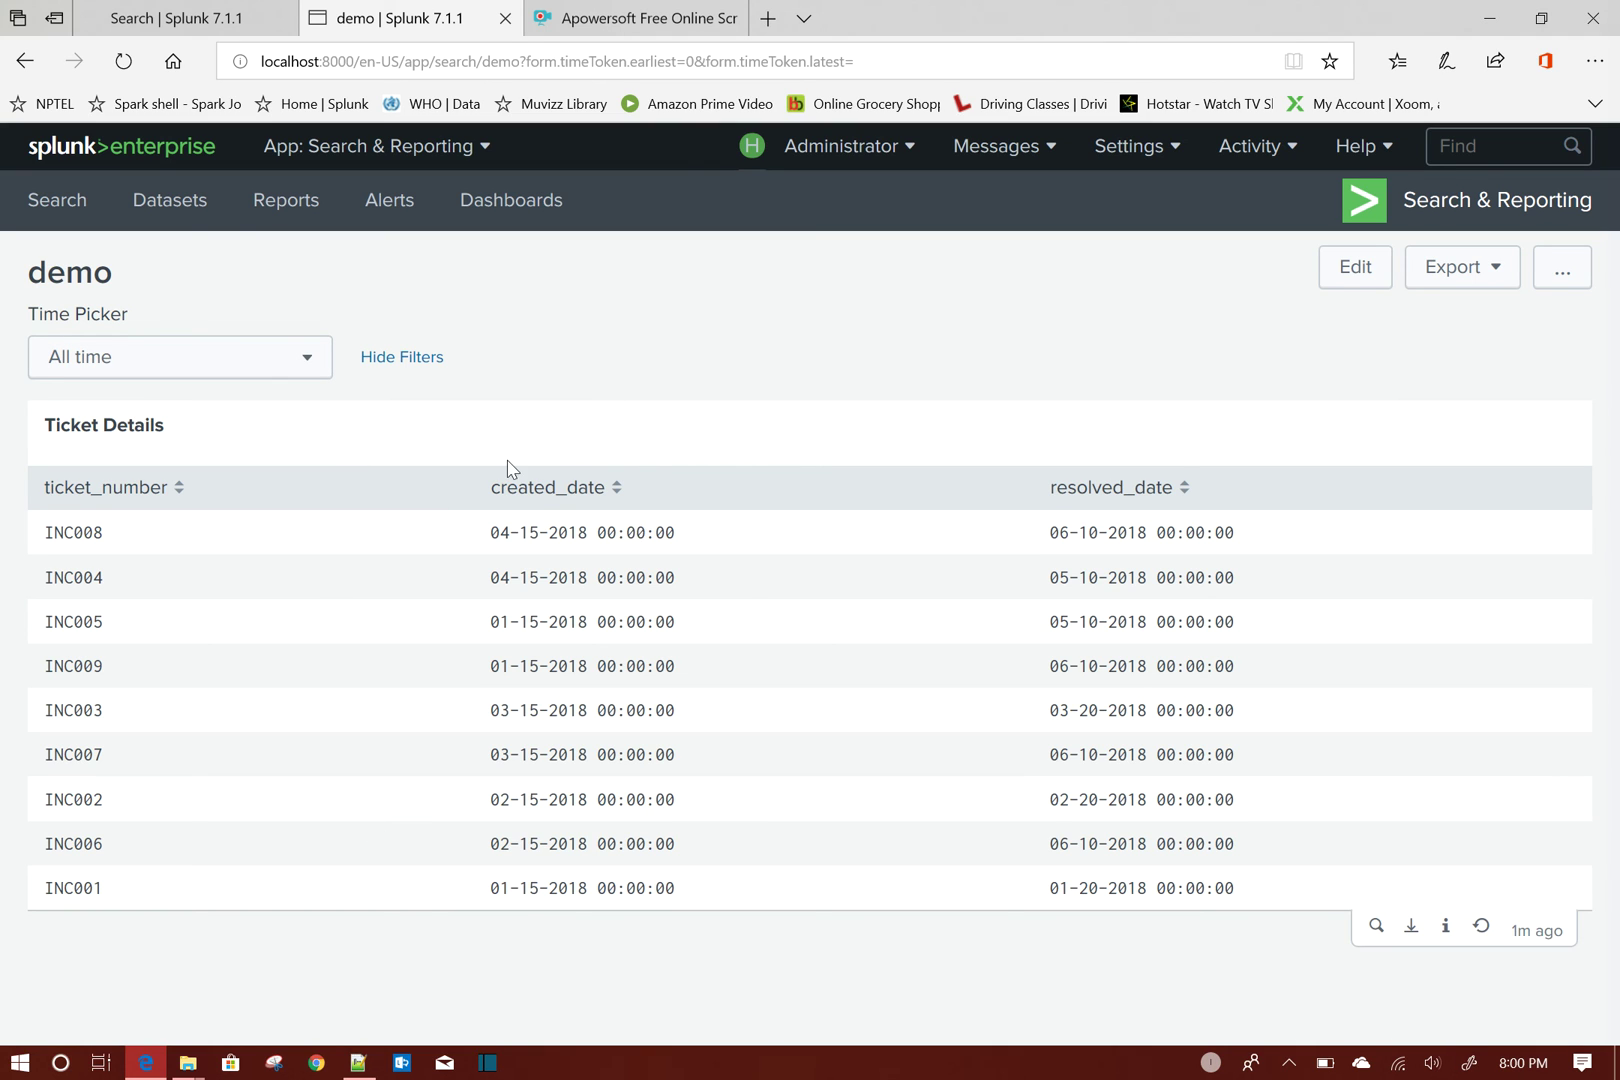
Append ',_time' to the Ticket Details search, apply it, and save the dashboard.
{"action": "left_click", "coordinate": [1354, 268]}
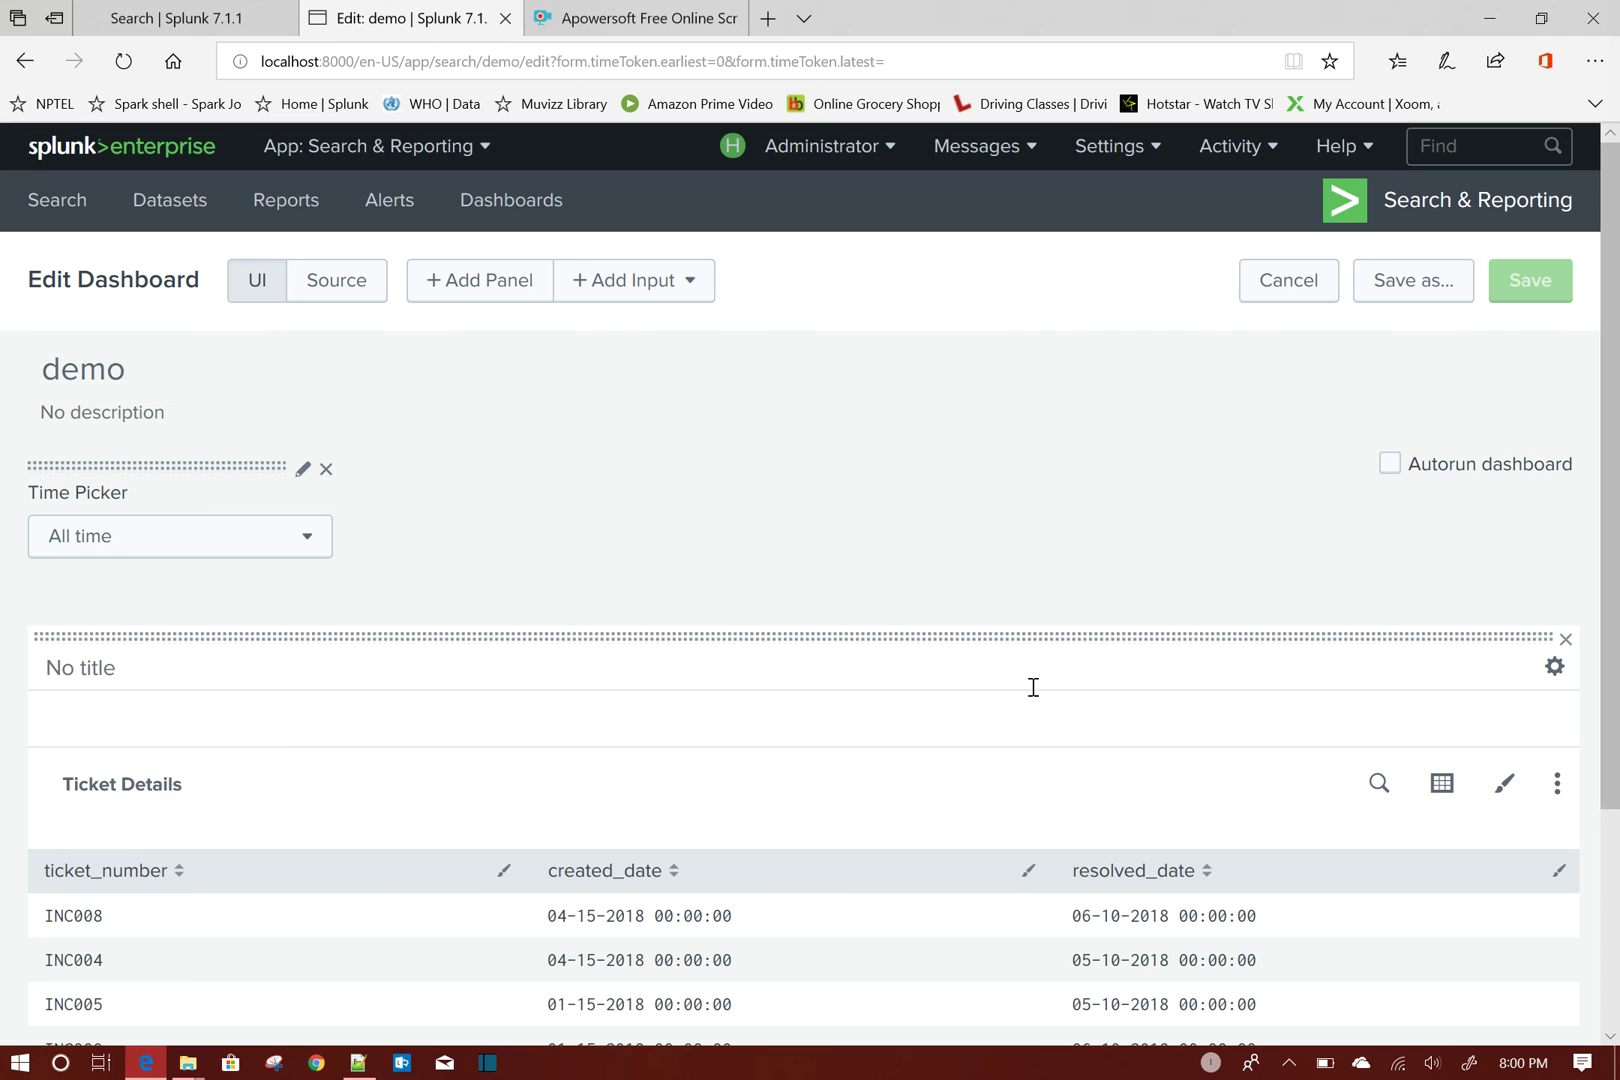
{"action": "left_click", "coordinate": [1392, 788]}
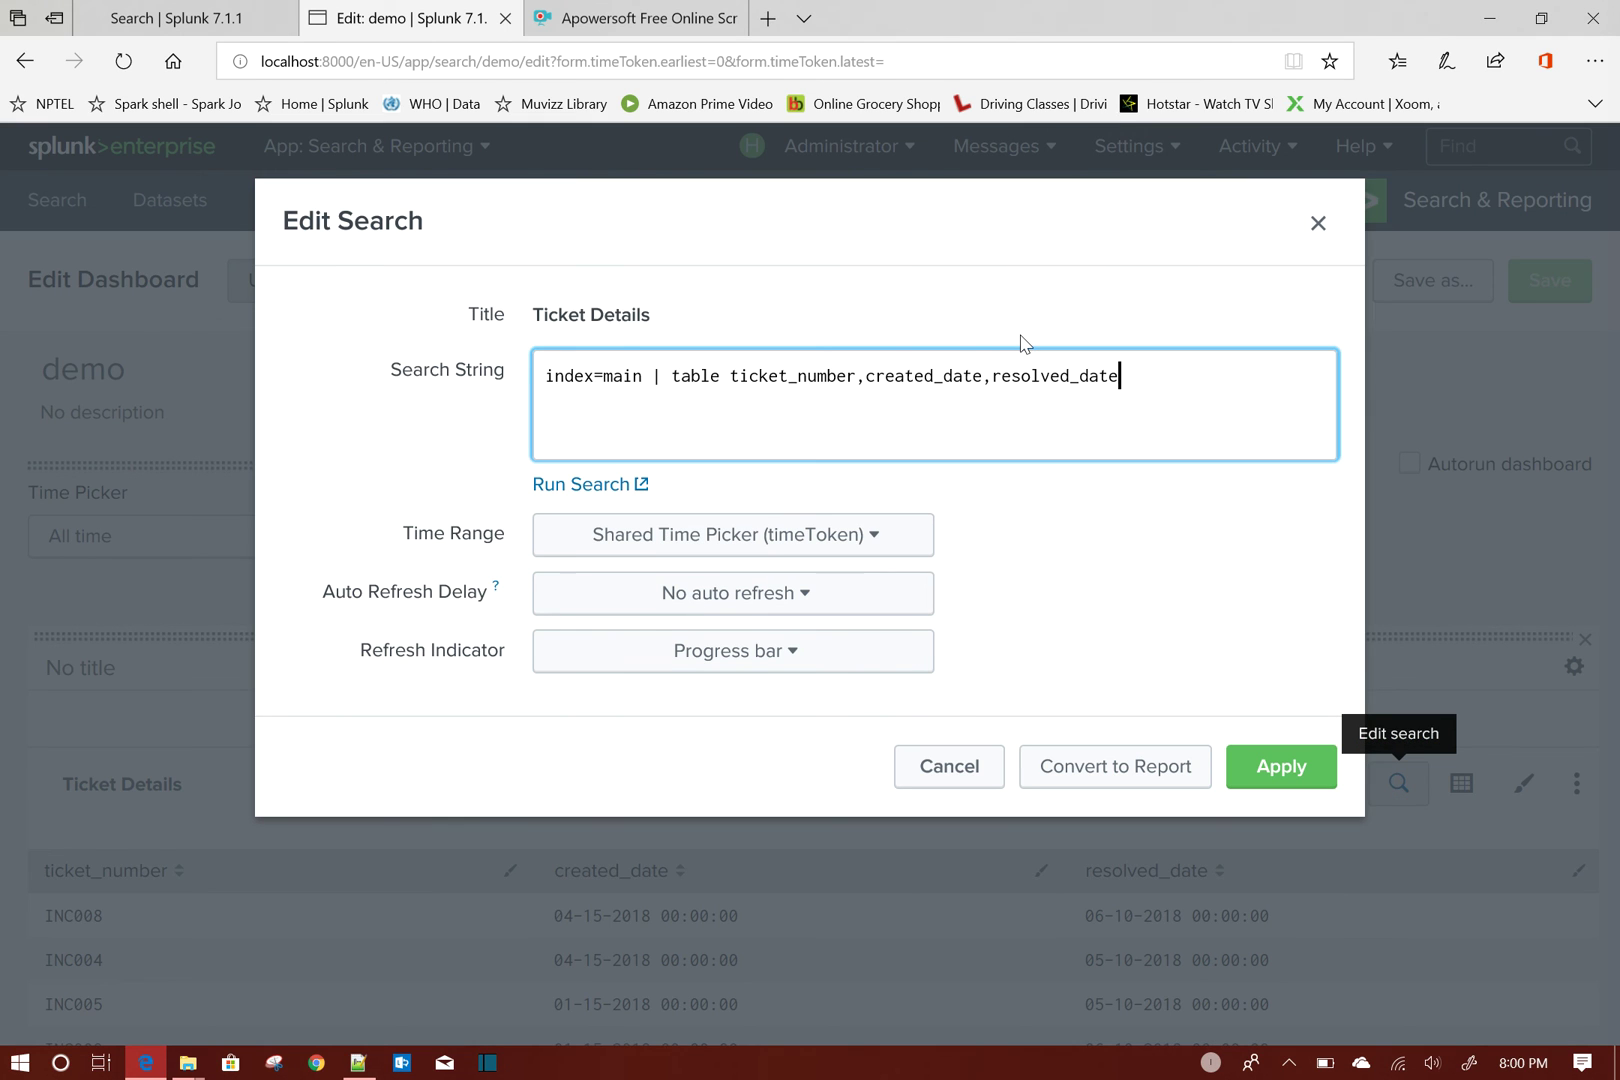
{"action": "type", "text": ",_time"}
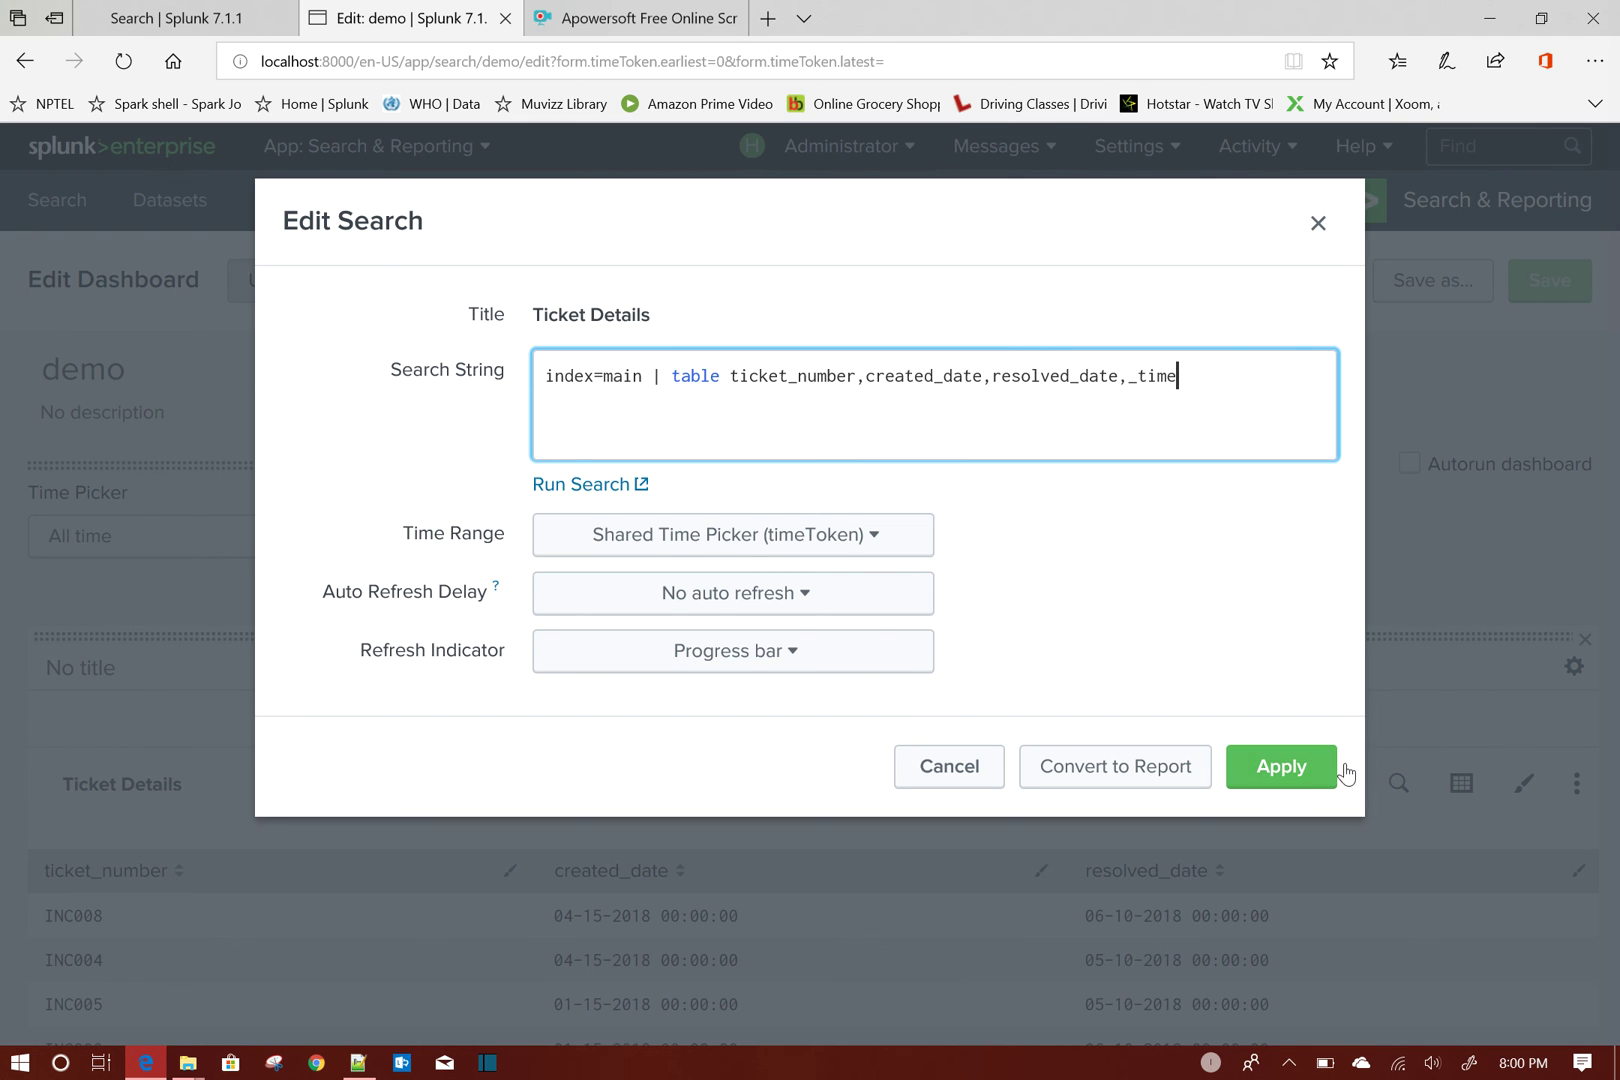
{"action": "left_click", "coordinate": [1290, 772]}
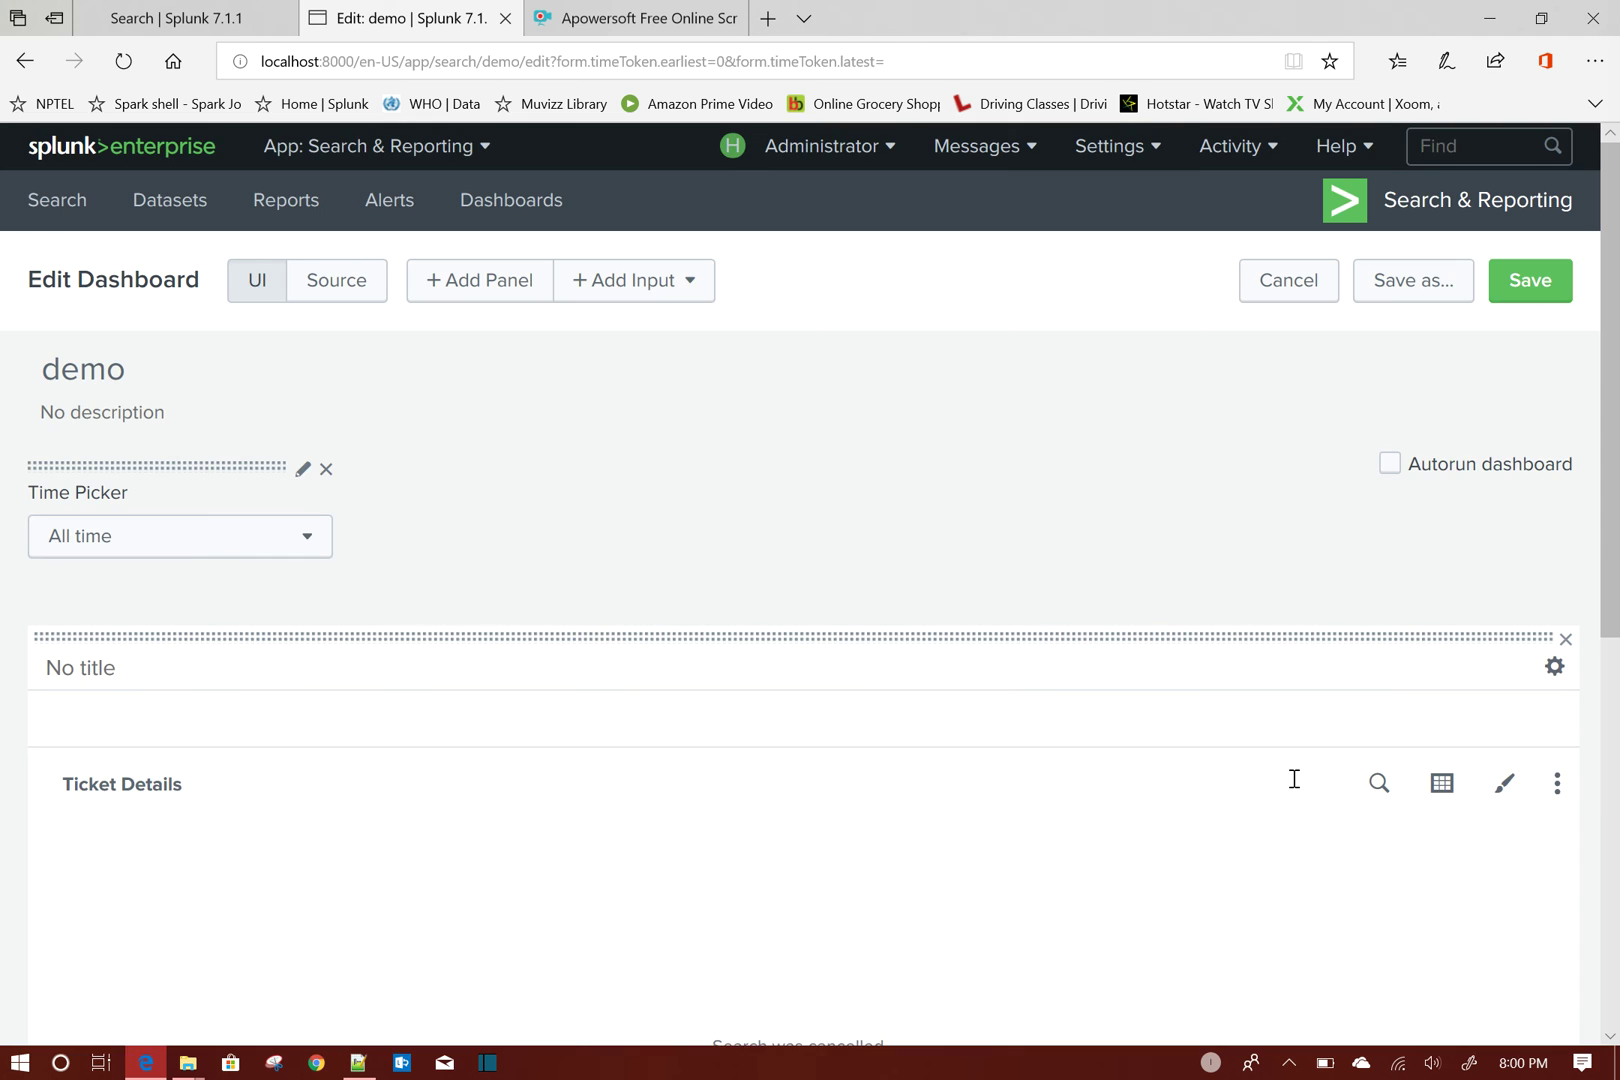
{"action": "left_click", "coordinate": [1531, 284]}
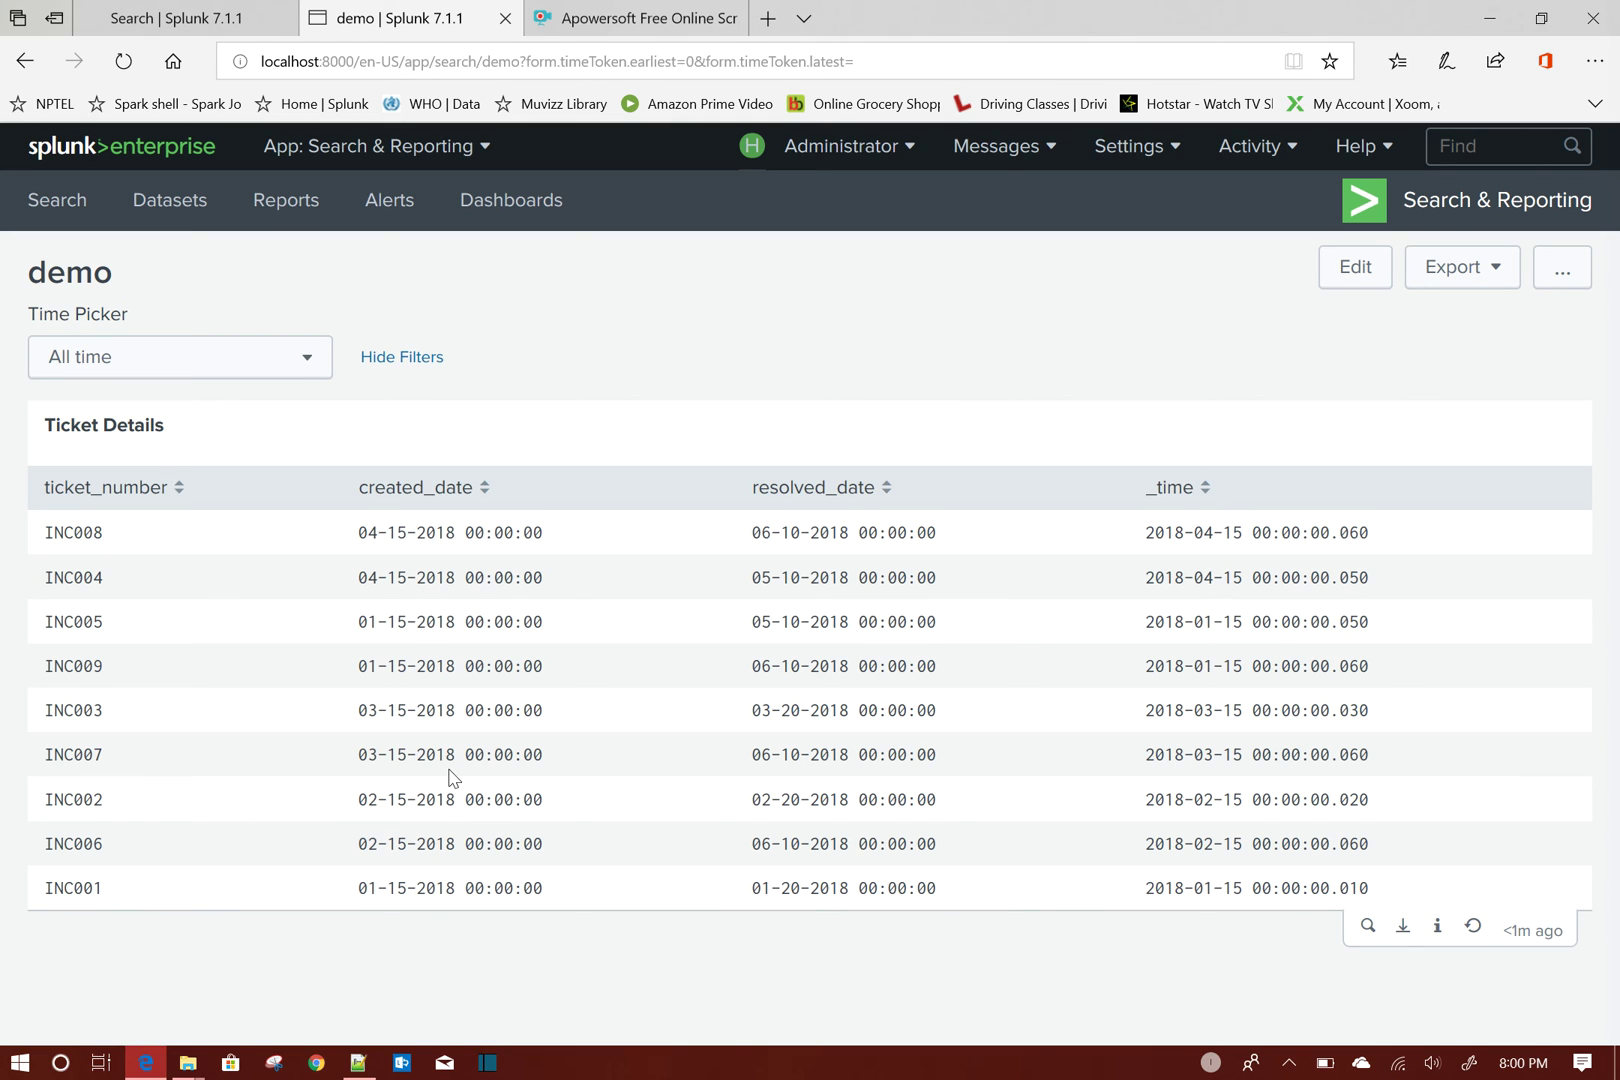
Set the Time Picker's Date Range start date to 4/1/2018.
{"action": "left_click", "coordinate": [144, 375]}
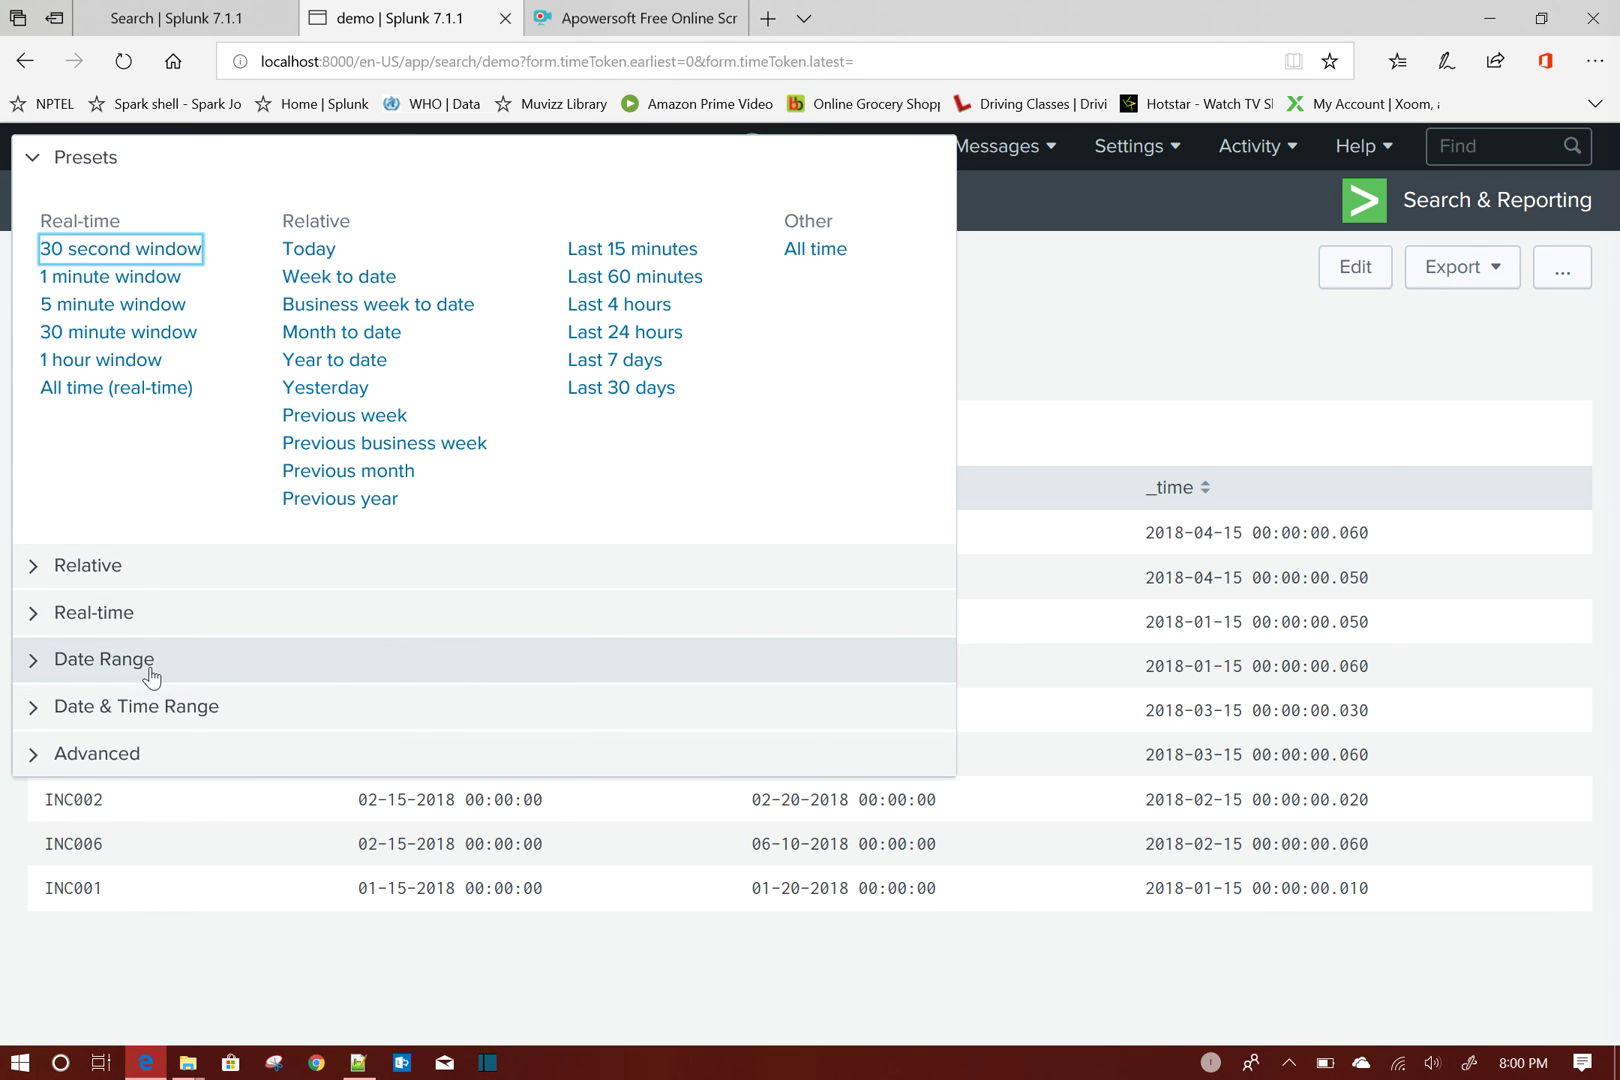
{"action": "left_click", "coordinate": [151, 677]}
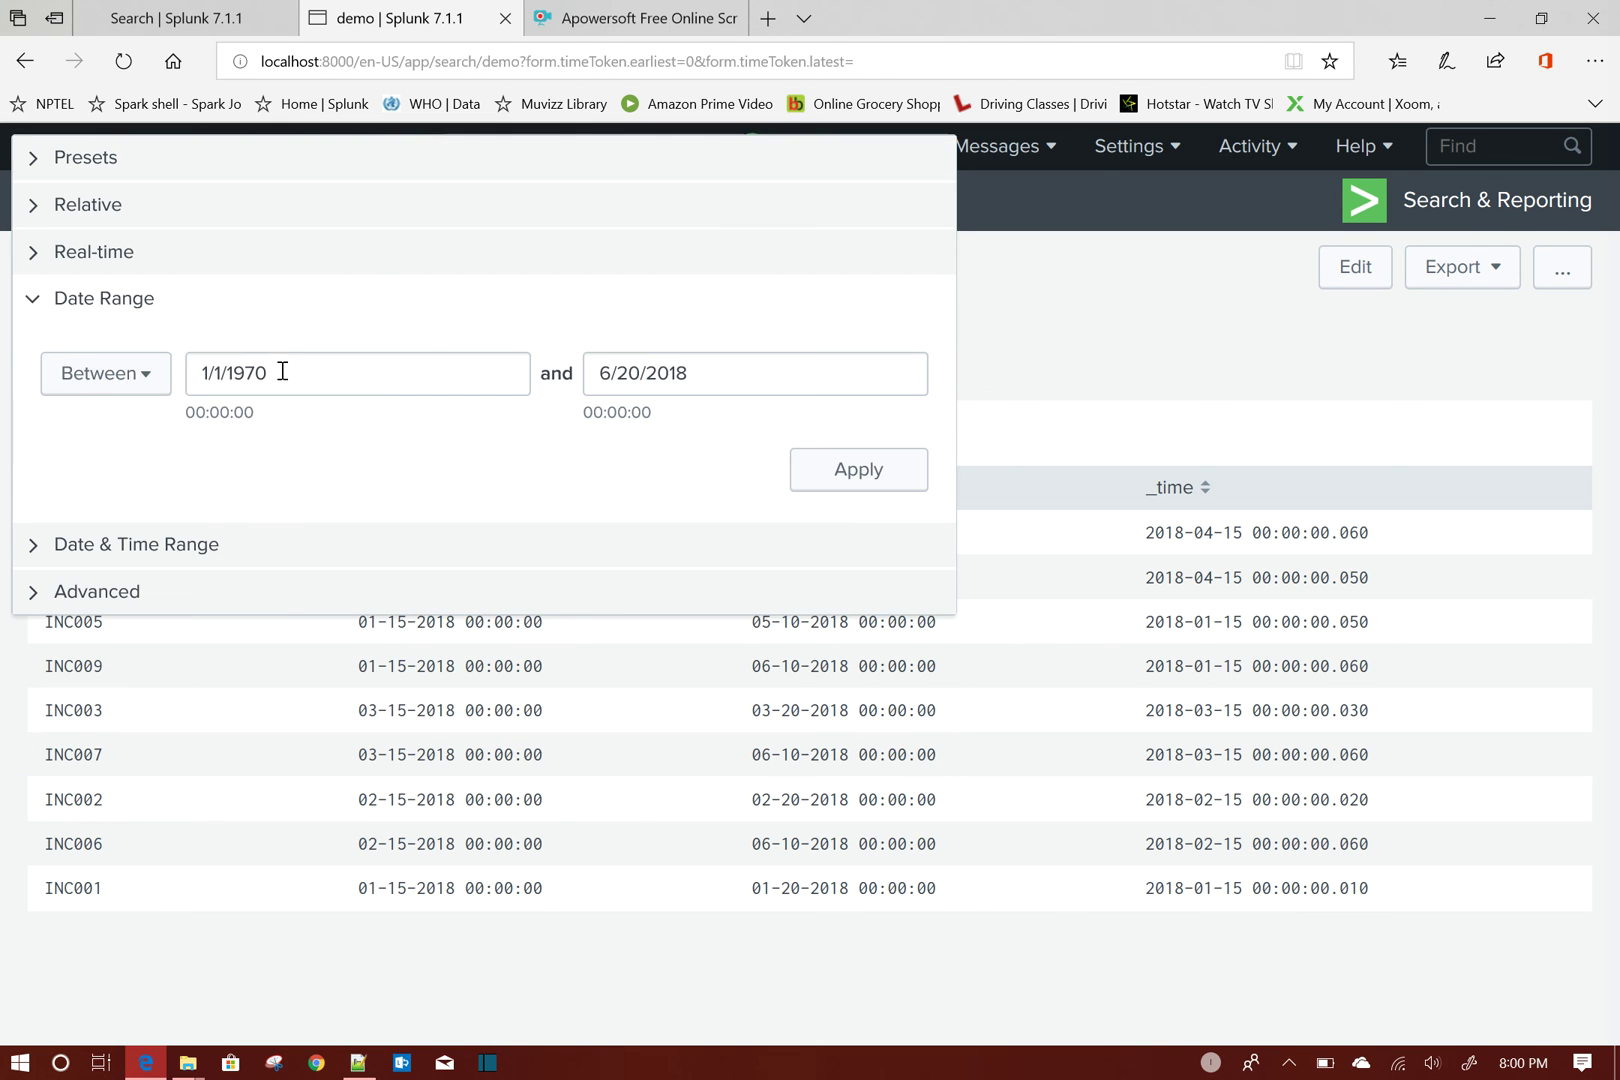
{"action": "left_click", "coordinate": [283, 371]}
{"action": "left_click_drag", "start_coordinate": [233, 373], "coordinate": [300, 376]}
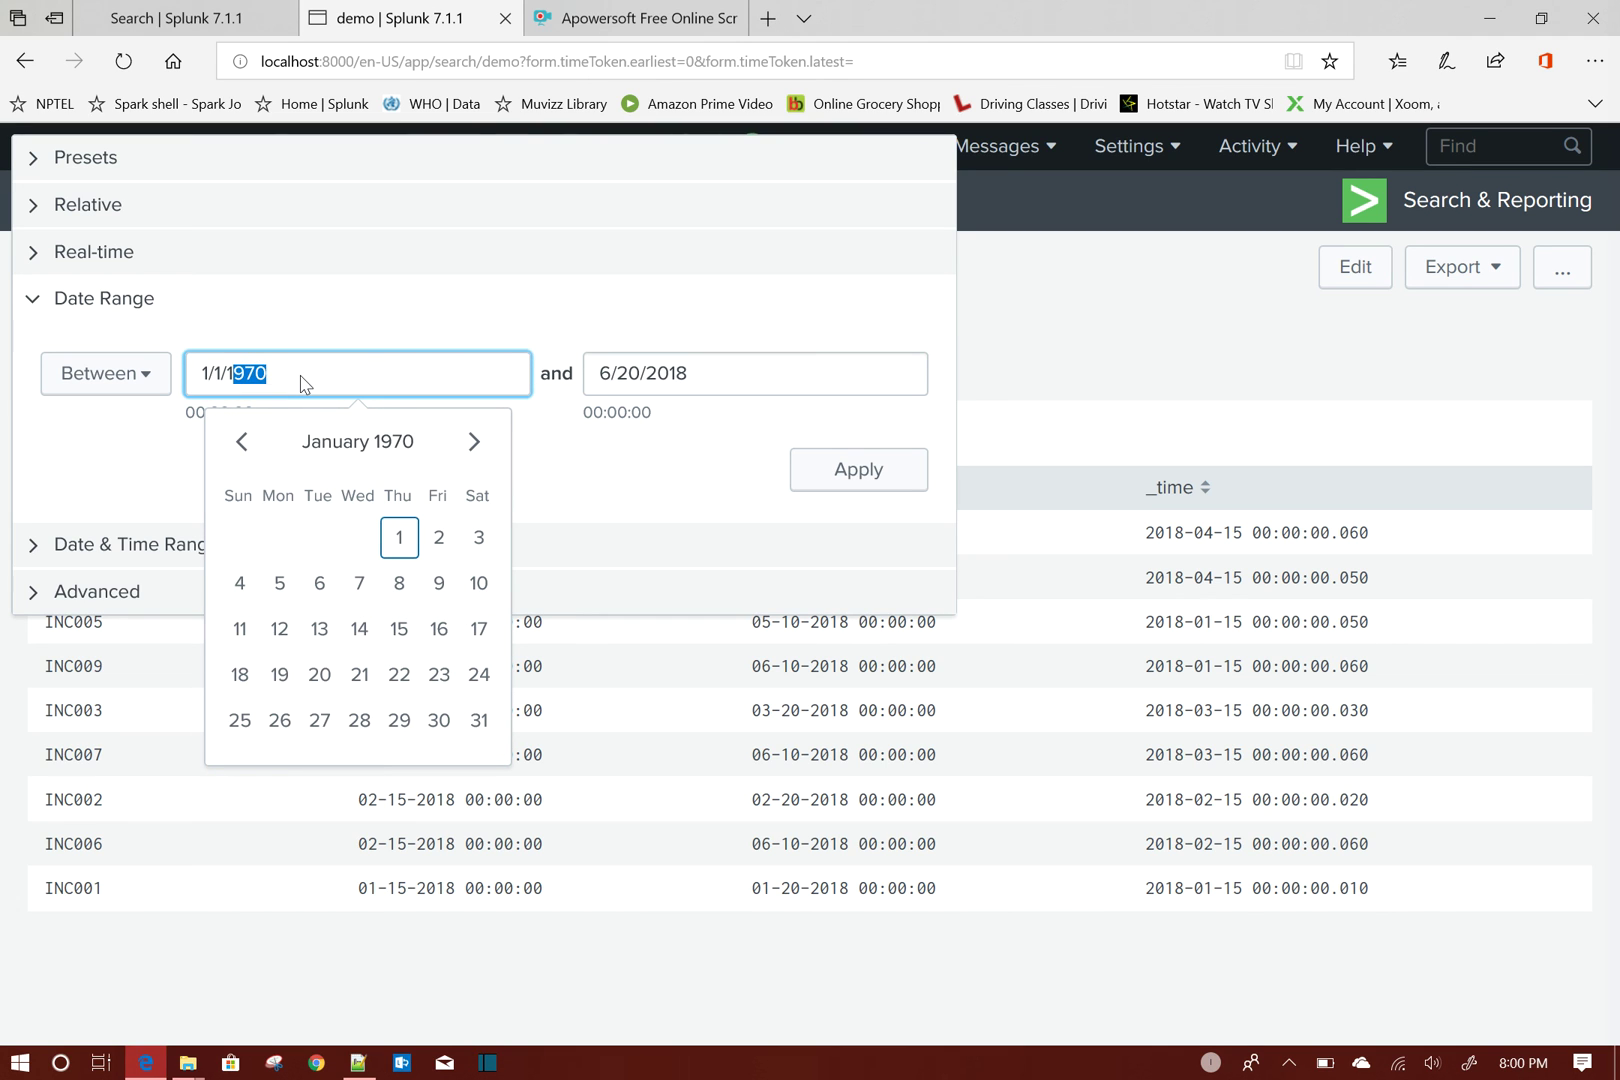
{"action": "key", "text": "BackSpace"}
{"action": "key", "text": "BackSpace"}
{"action": "type", "text": "20"}
{"action": "left_click", "coordinate": [214, 370]}
{"action": "key", "text": "BackSpace"}
{"action": "type", "text": "01"}
{"action": "key", "text": "Tab"}
{"action": "left_click", "coordinate": [347, 376]}
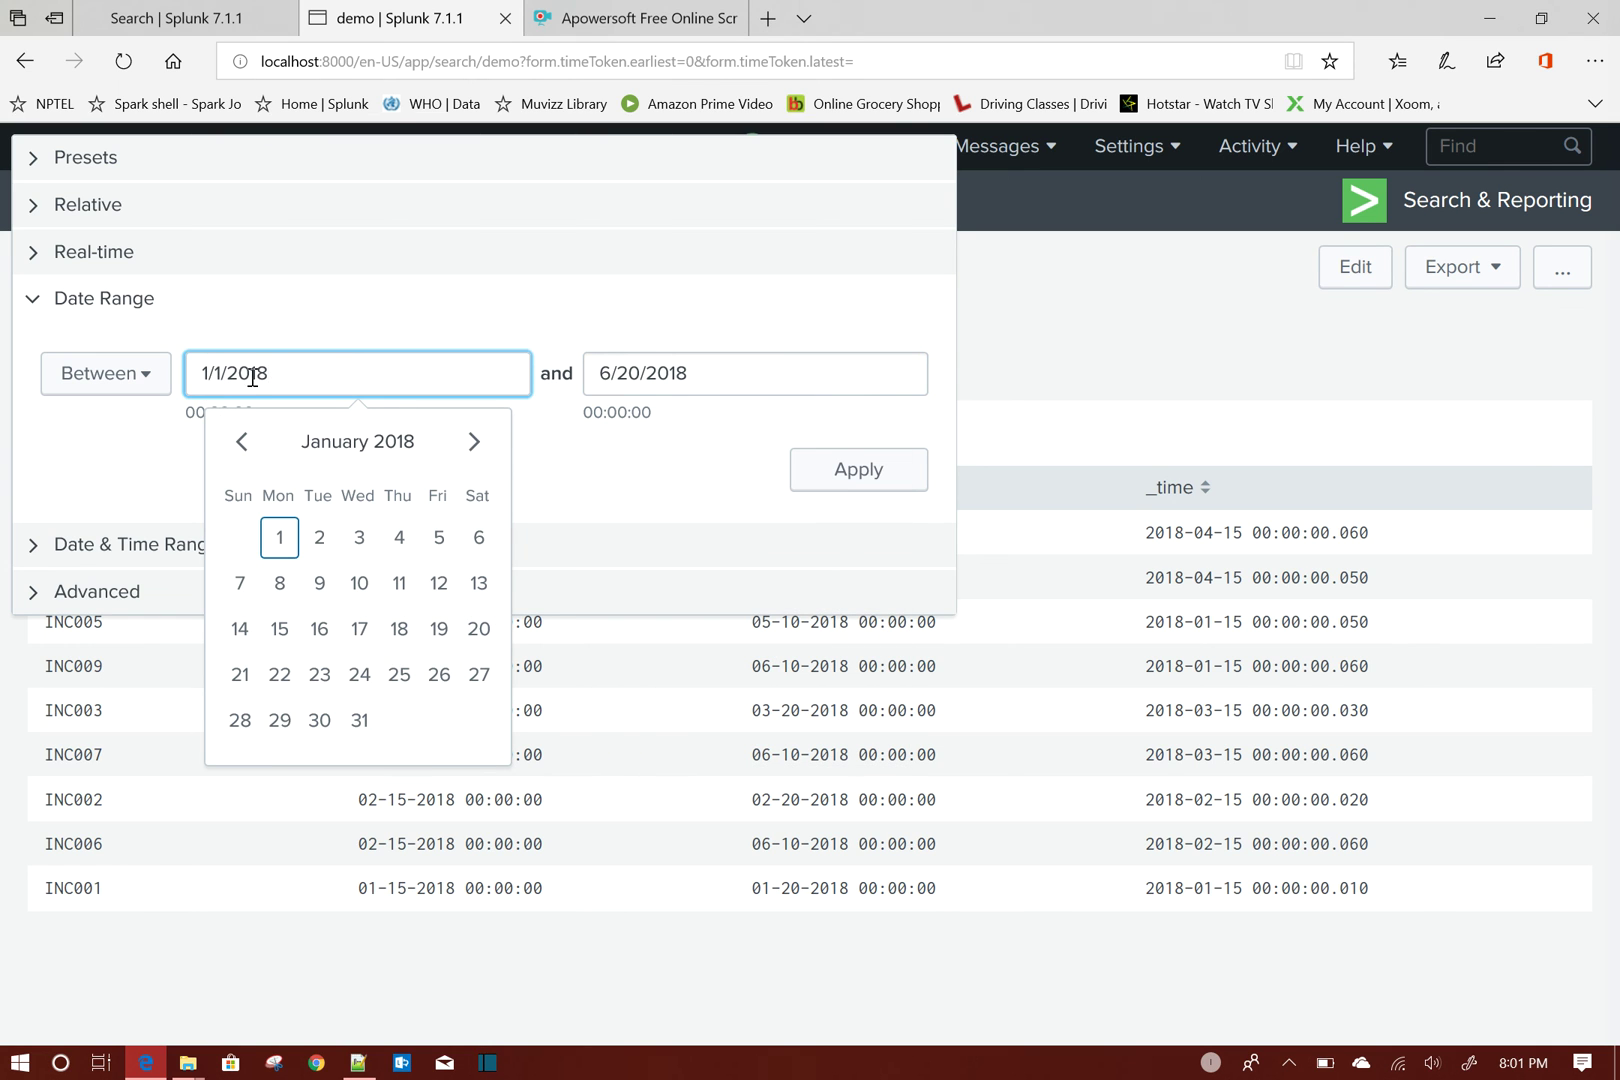
{"action": "left_click", "coordinate": [204, 373]}
{"action": "key", "text": "Delete"}
{"action": "type", "text": "4"}
Set the end date to 5/1/2018 and apply the April date range.
{"action": "left_click", "coordinate": [677, 377]}
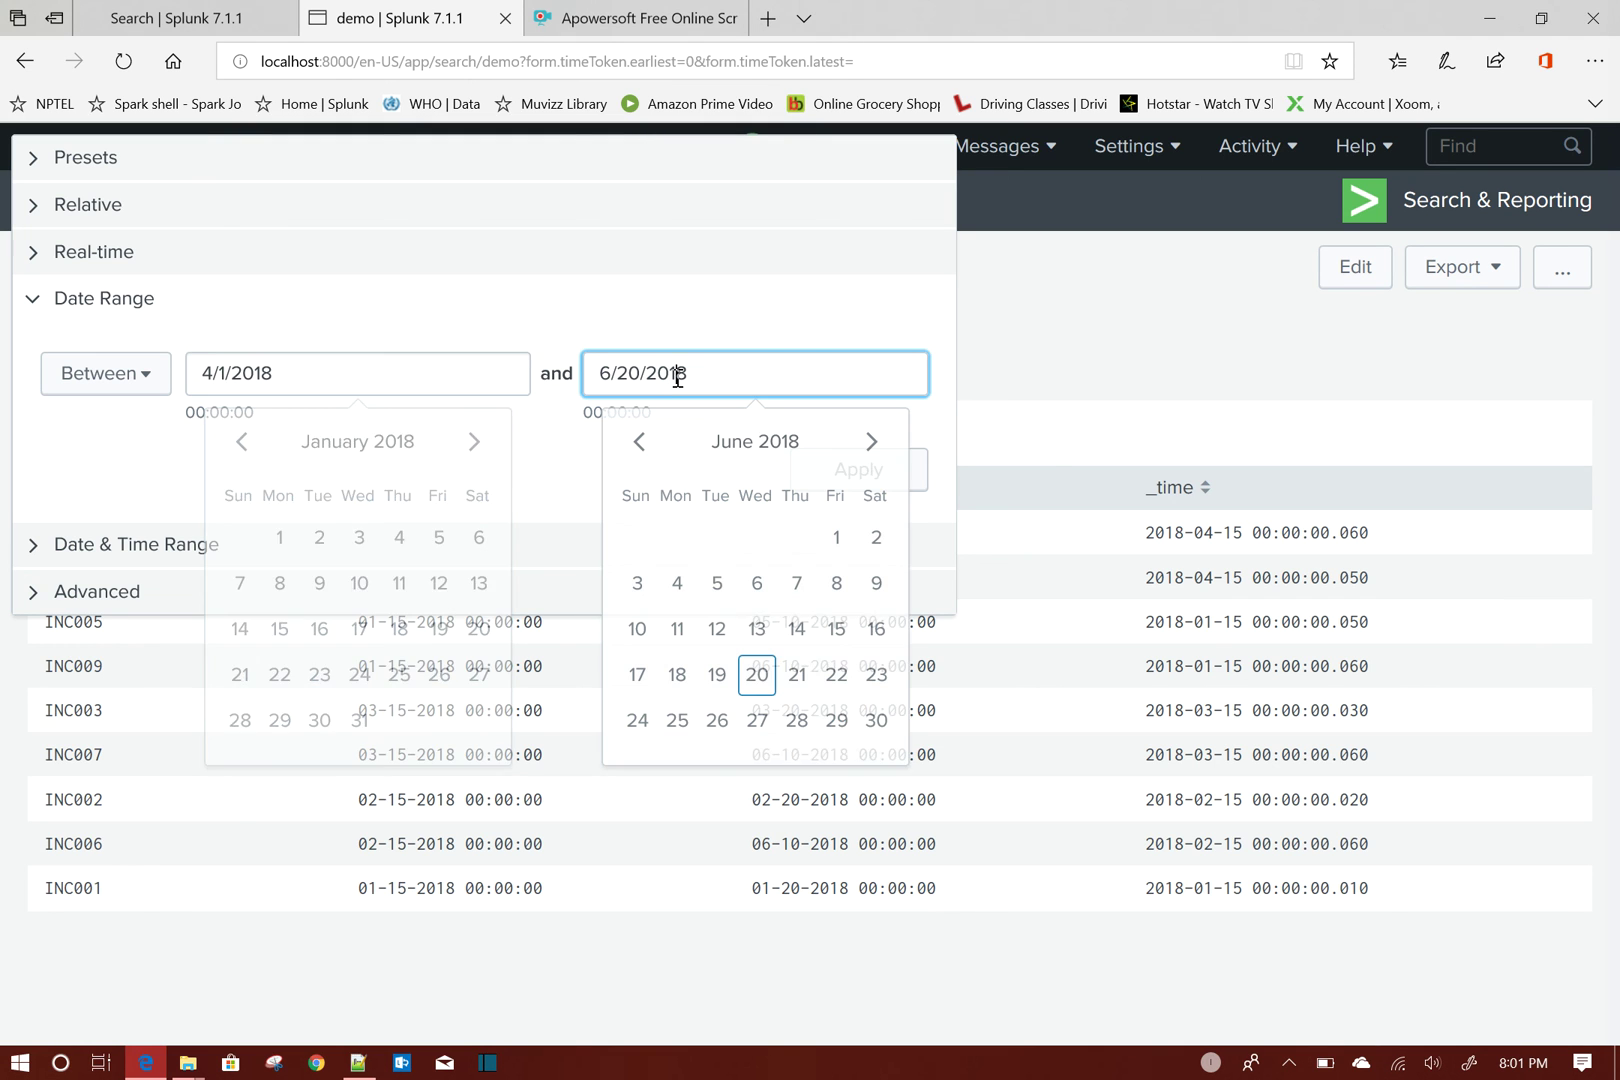
{"action": "left_click", "coordinate": [220, 385]}
{"action": "key", "text": "ctrl+c"}
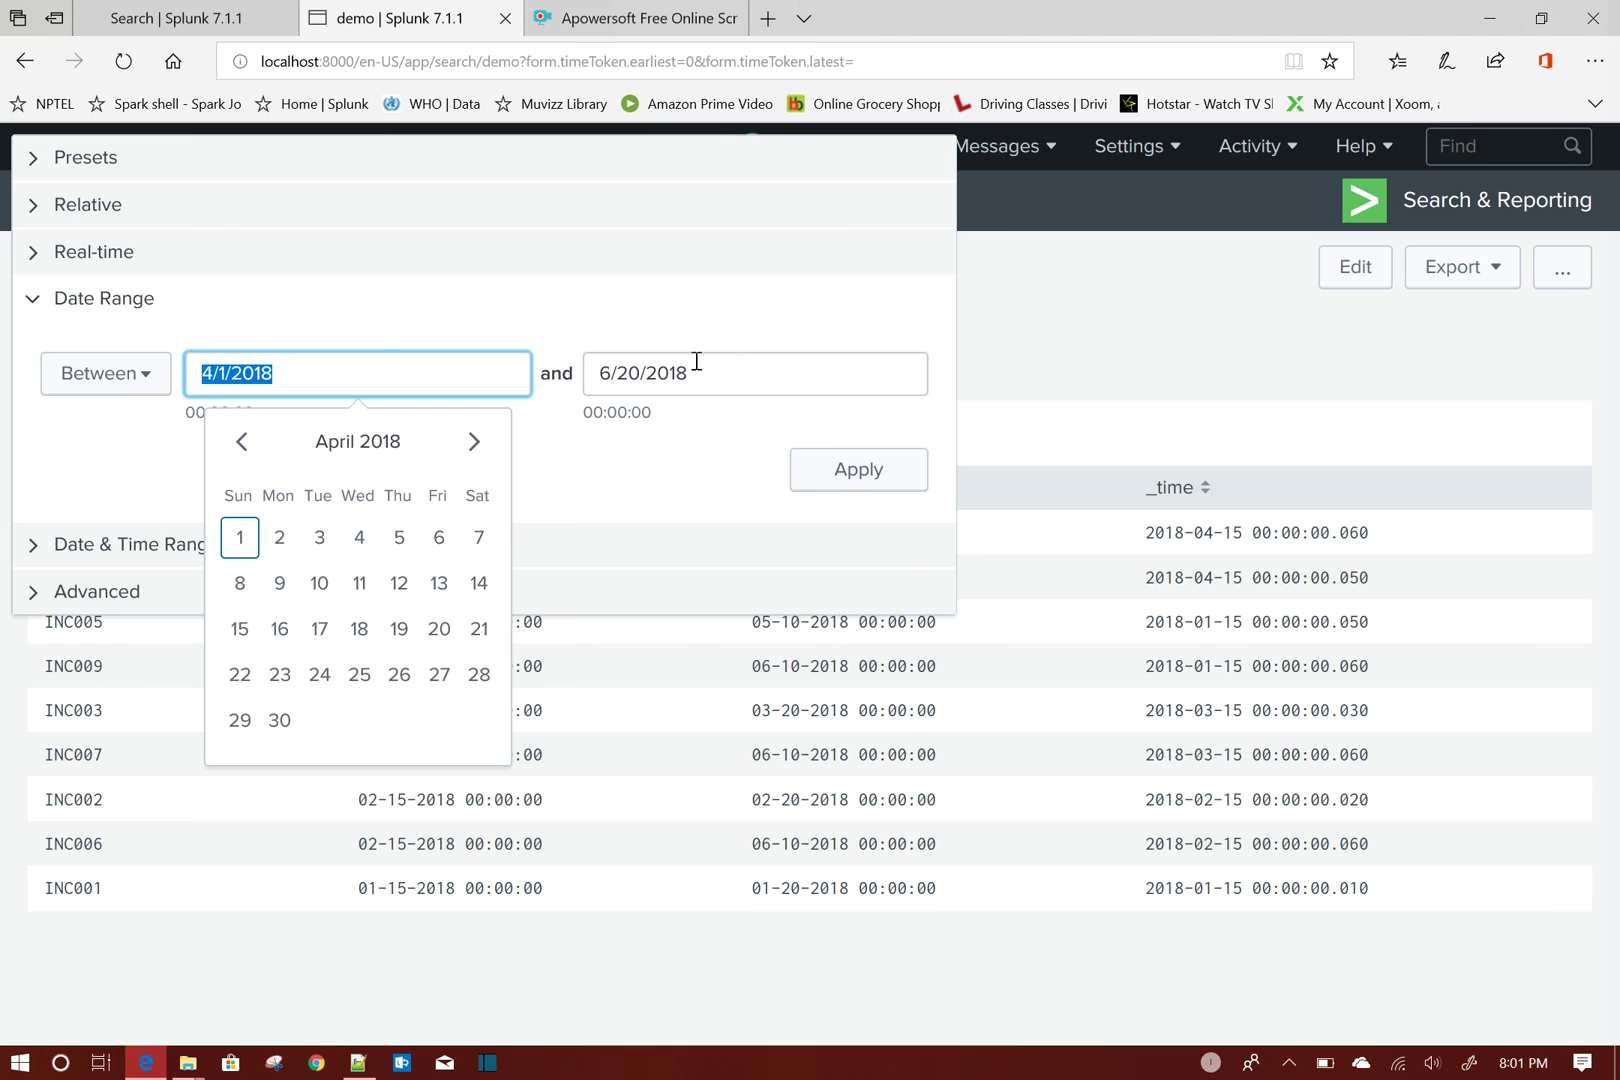
{"action": "left_click", "coordinate": [603, 383]}
{"action": "key", "text": "ctrl+v"}
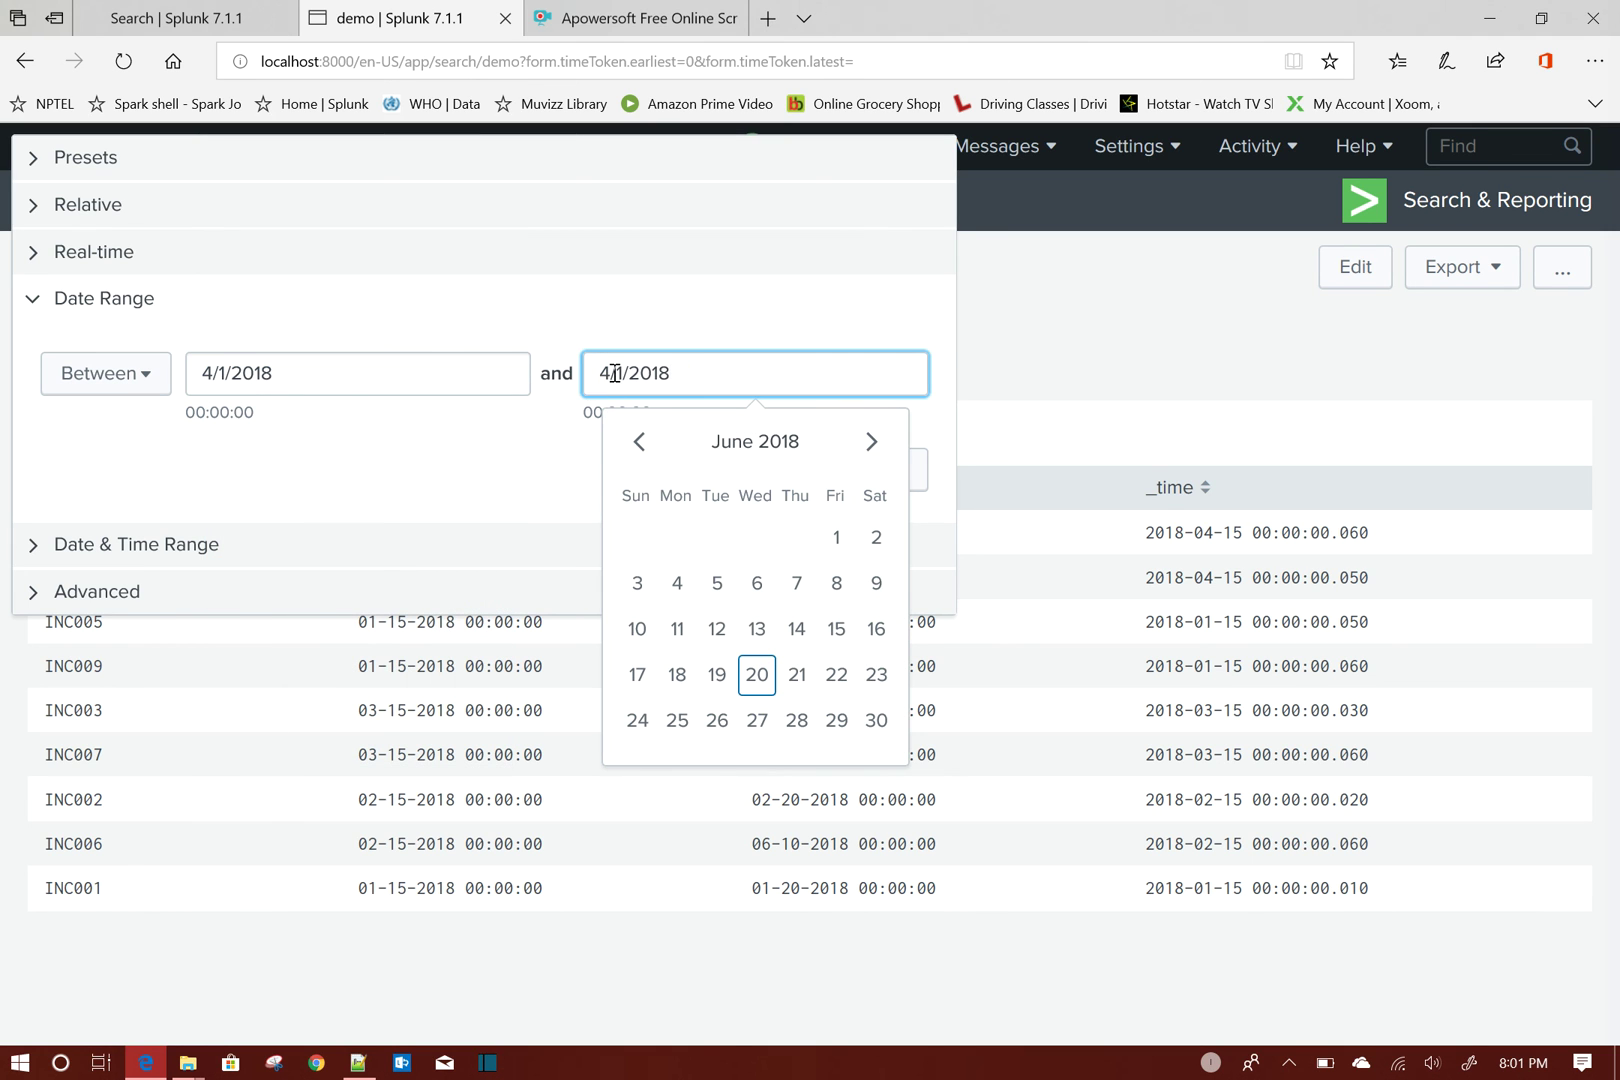
{"action": "left_click", "coordinate": [614, 373]}
{"action": "key", "text": "BackSpace"}
{"action": "type", "text": "5"}
{"action": "left_click", "coordinate": [435, 459]}
{"action": "left_click", "coordinate": [862, 472]}
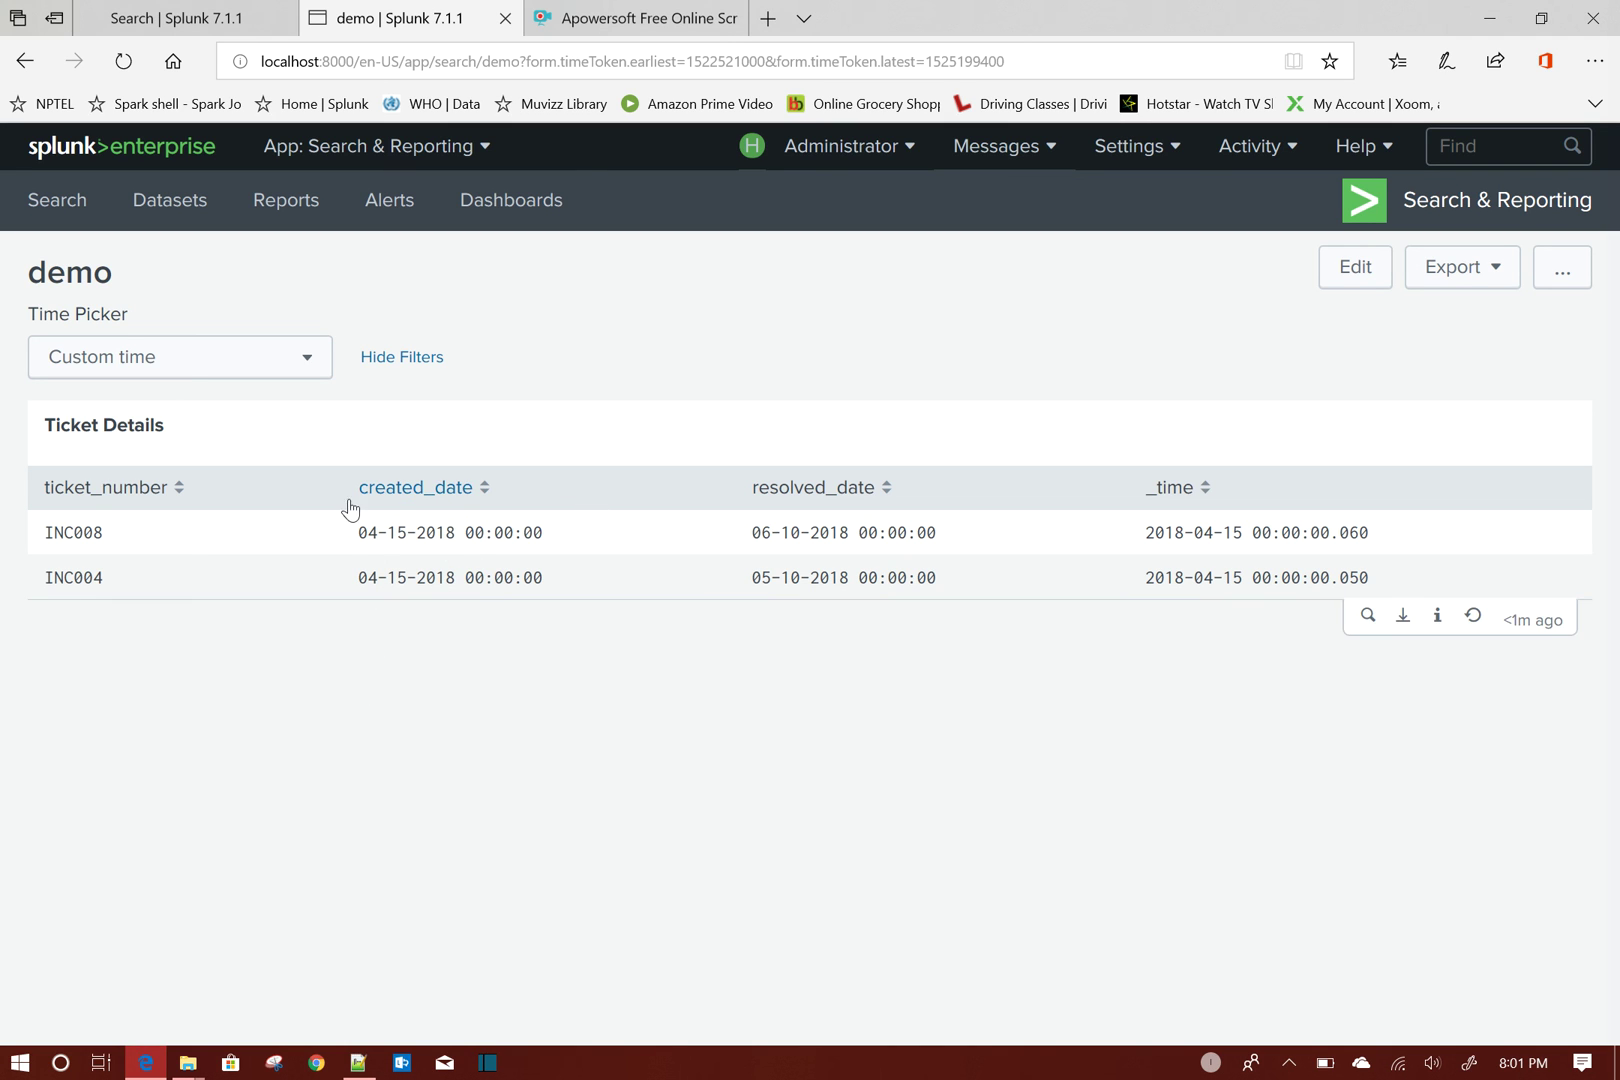
Change the Date Range start date to 6/1/2018.
{"action": "left_click", "coordinate": [219, 378]}
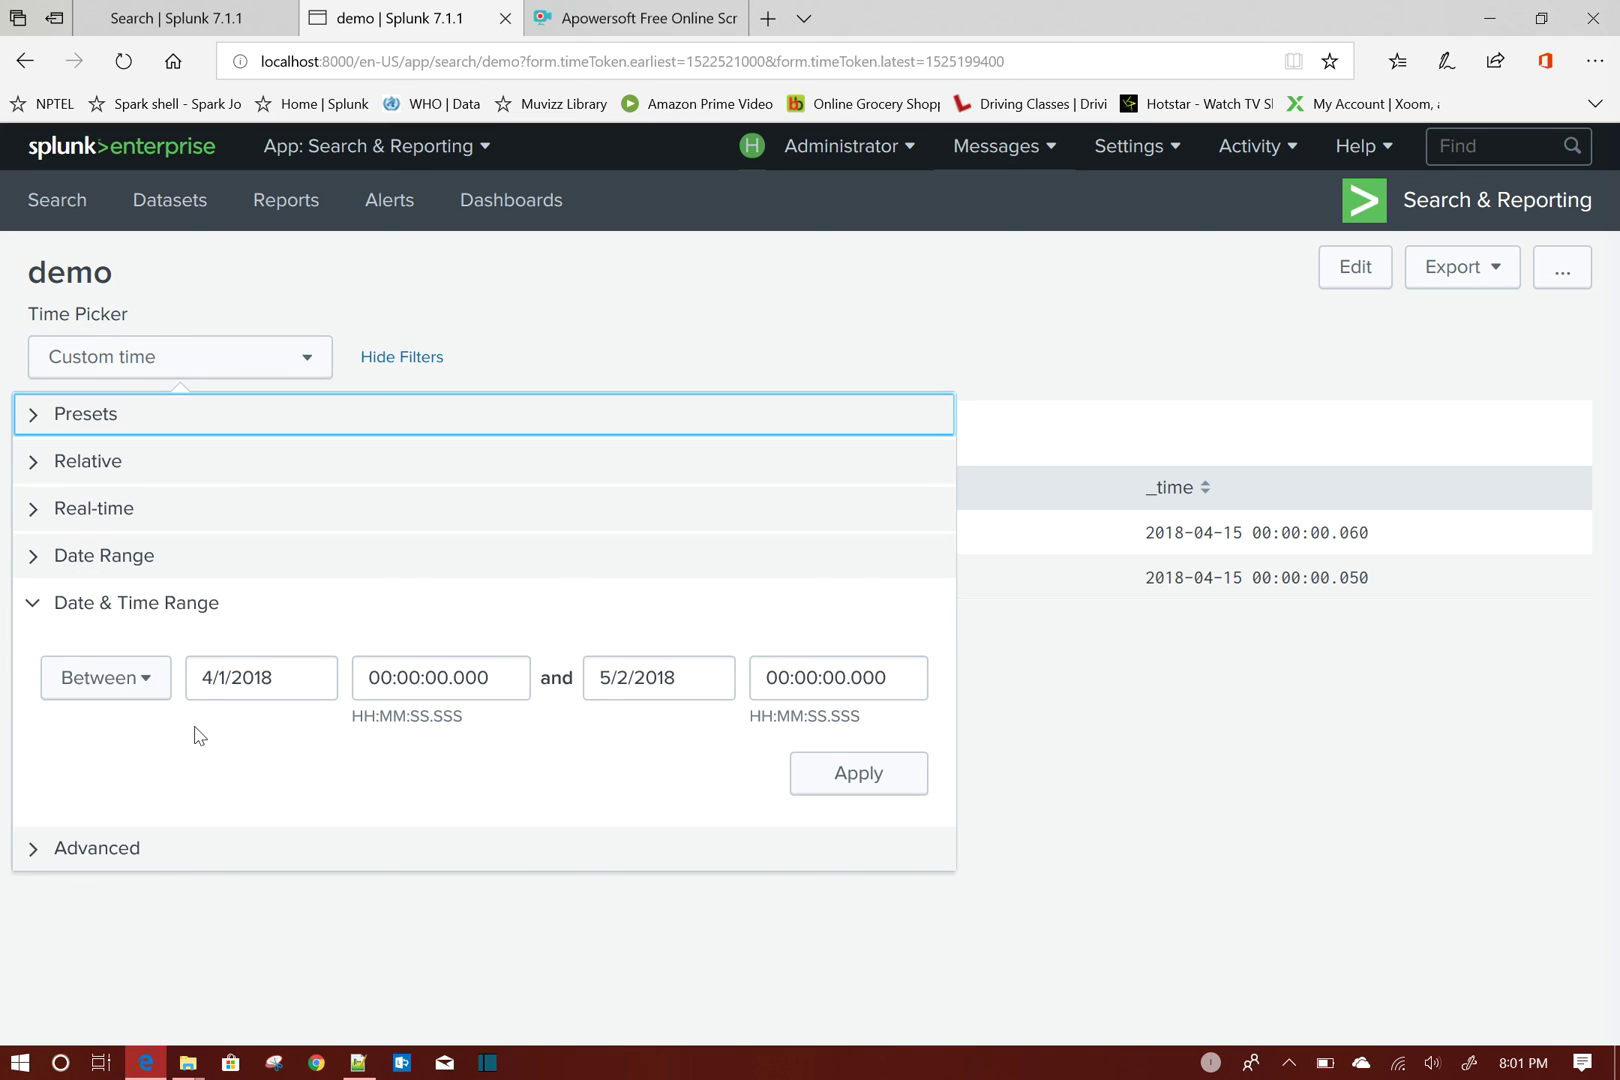
{"action": "left_click", "coordinate": [212, 677]}
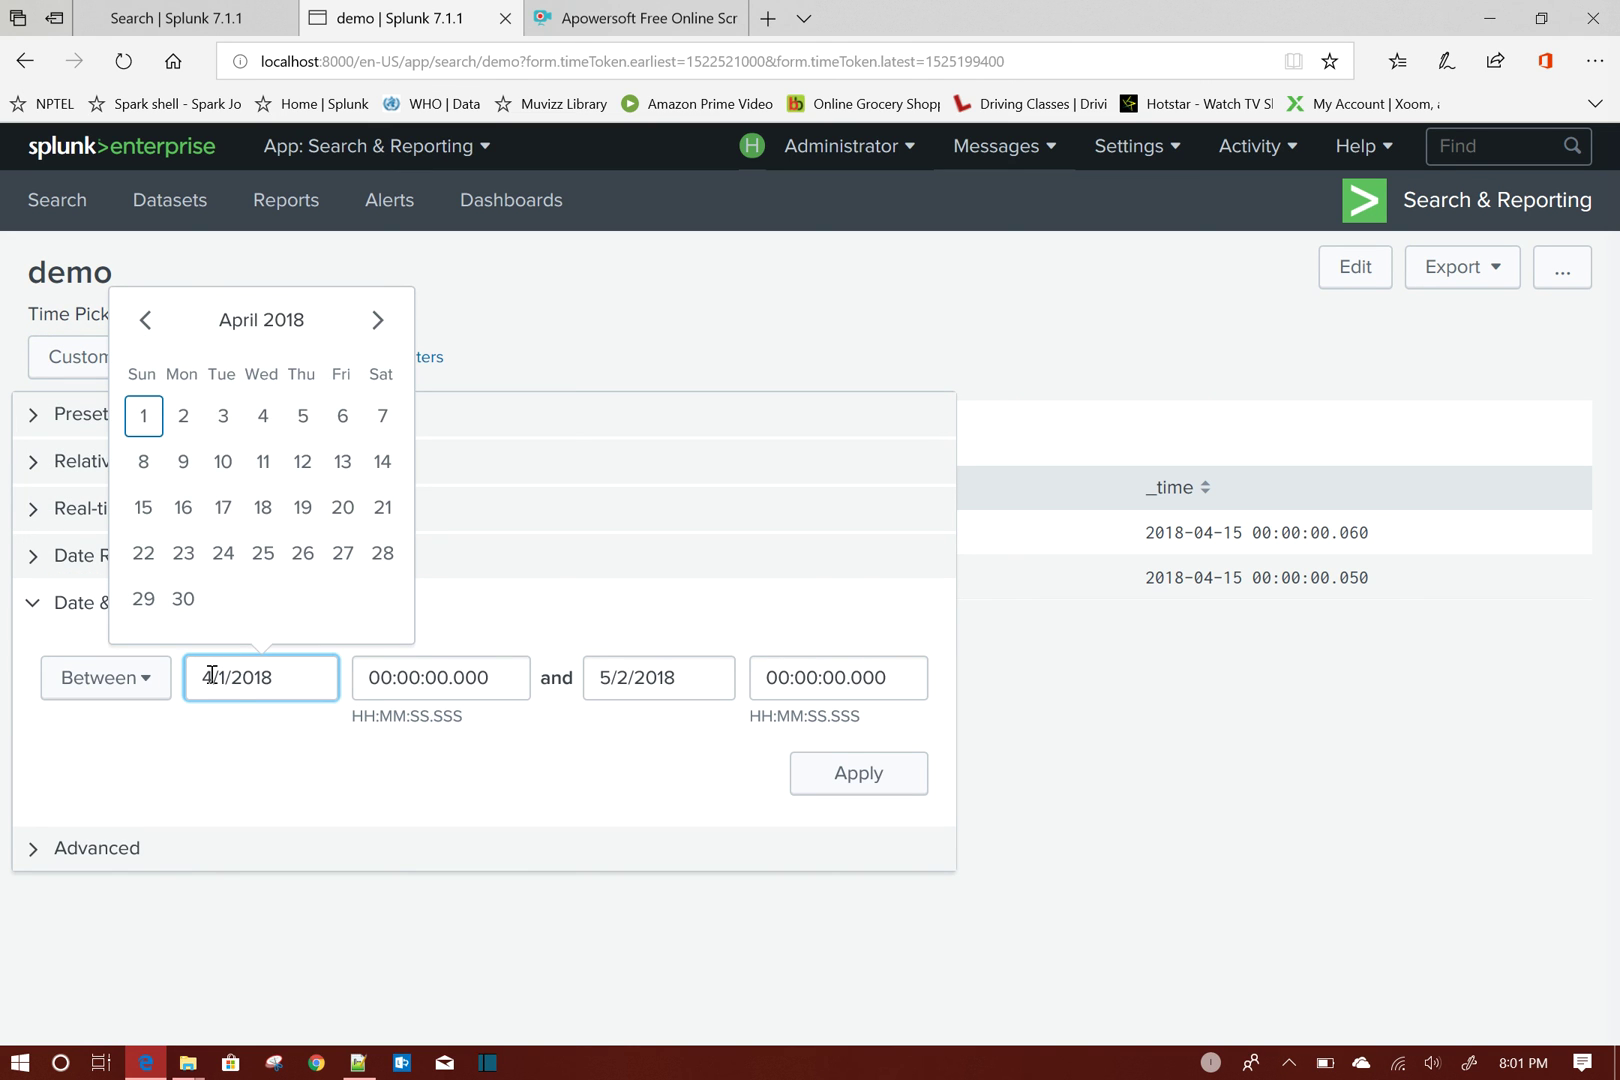
{"action": "key", "text": "BackSpace"}
{"action": "type", "text": "6"}
{"action": "left_click", "coordinate": [457, 578]}
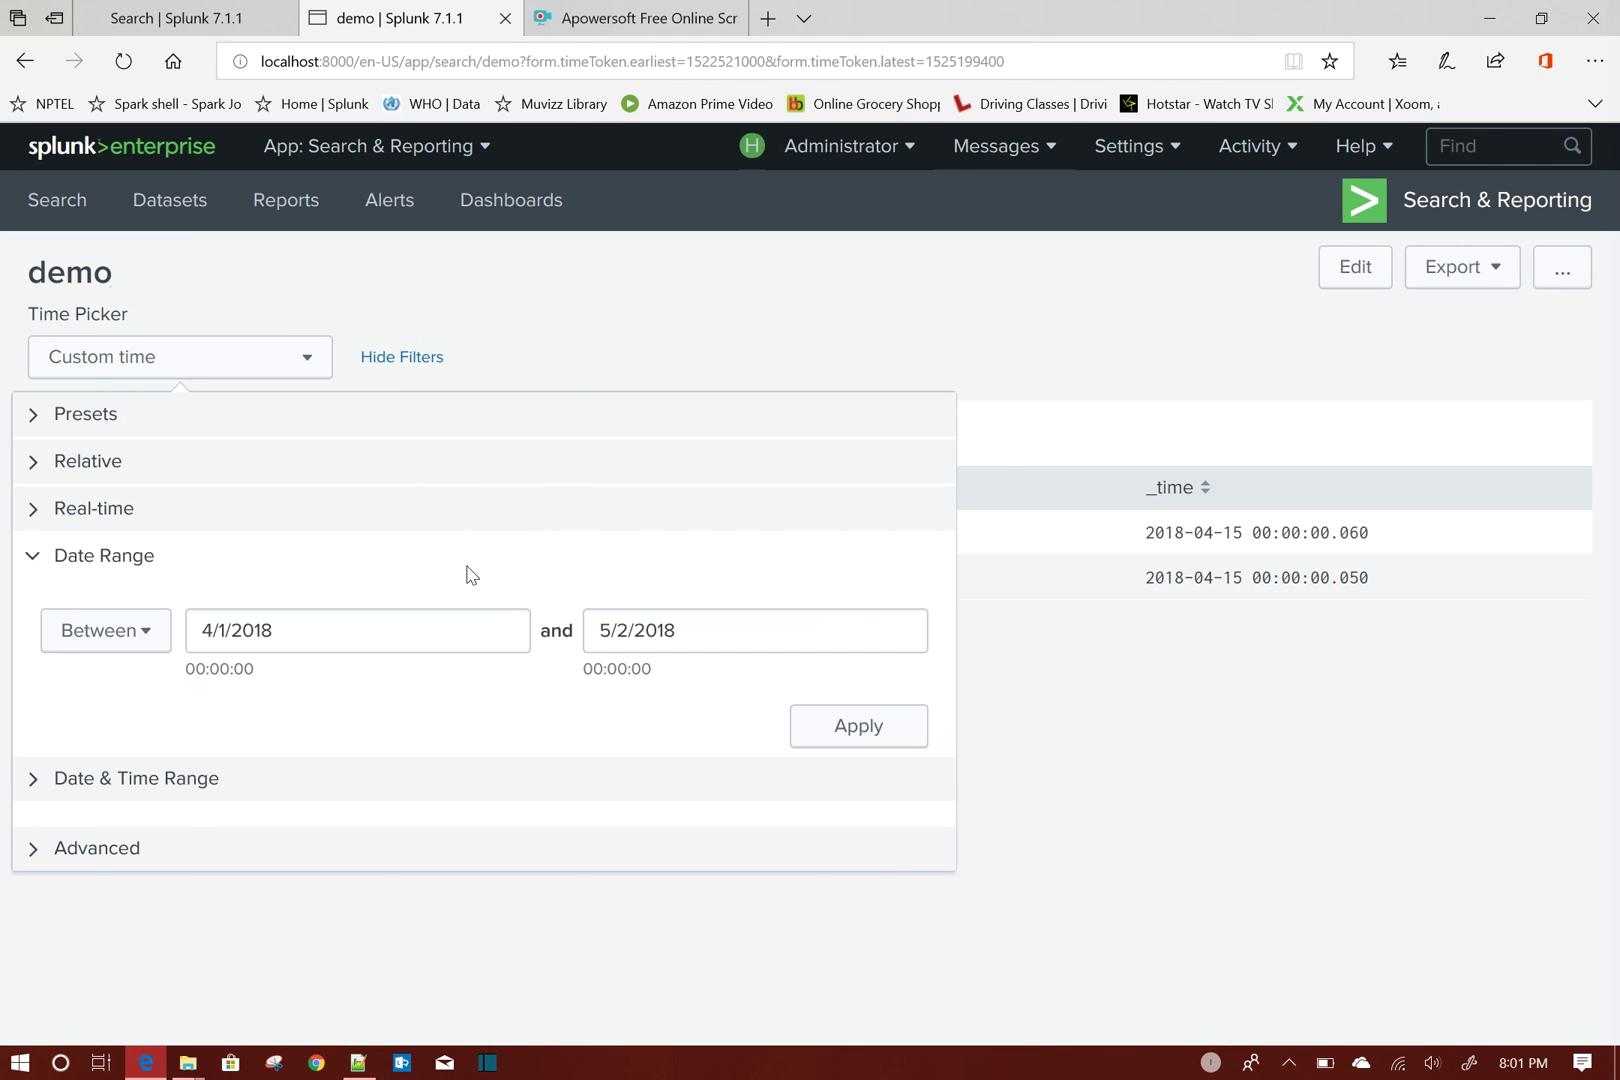
{"action": "left_click", "coordinate": [214, 630]}
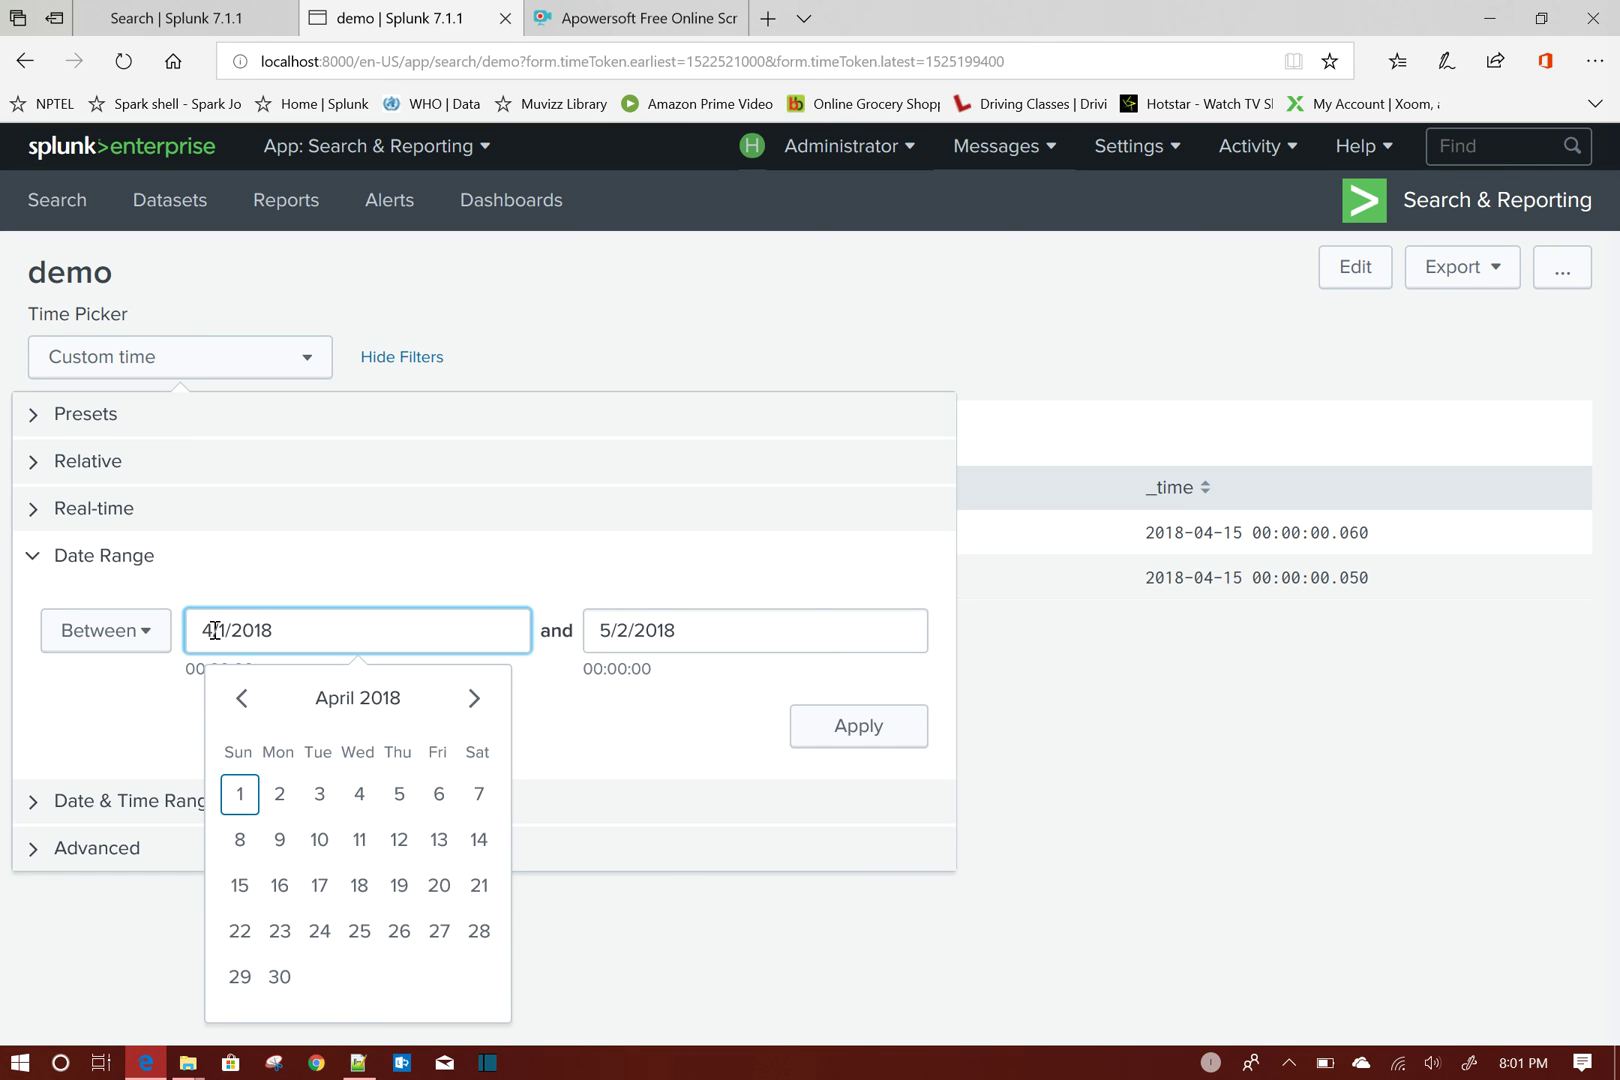
{"action": "double_click", "coordinate": [214, 630]}
{"action": "type", "text": "6"}
Change the end date to 7/1/2018 and apply the June date range.
{"action": "double_click", "coordinate": [605, 630]}
{"action": "type", "text": "7"}
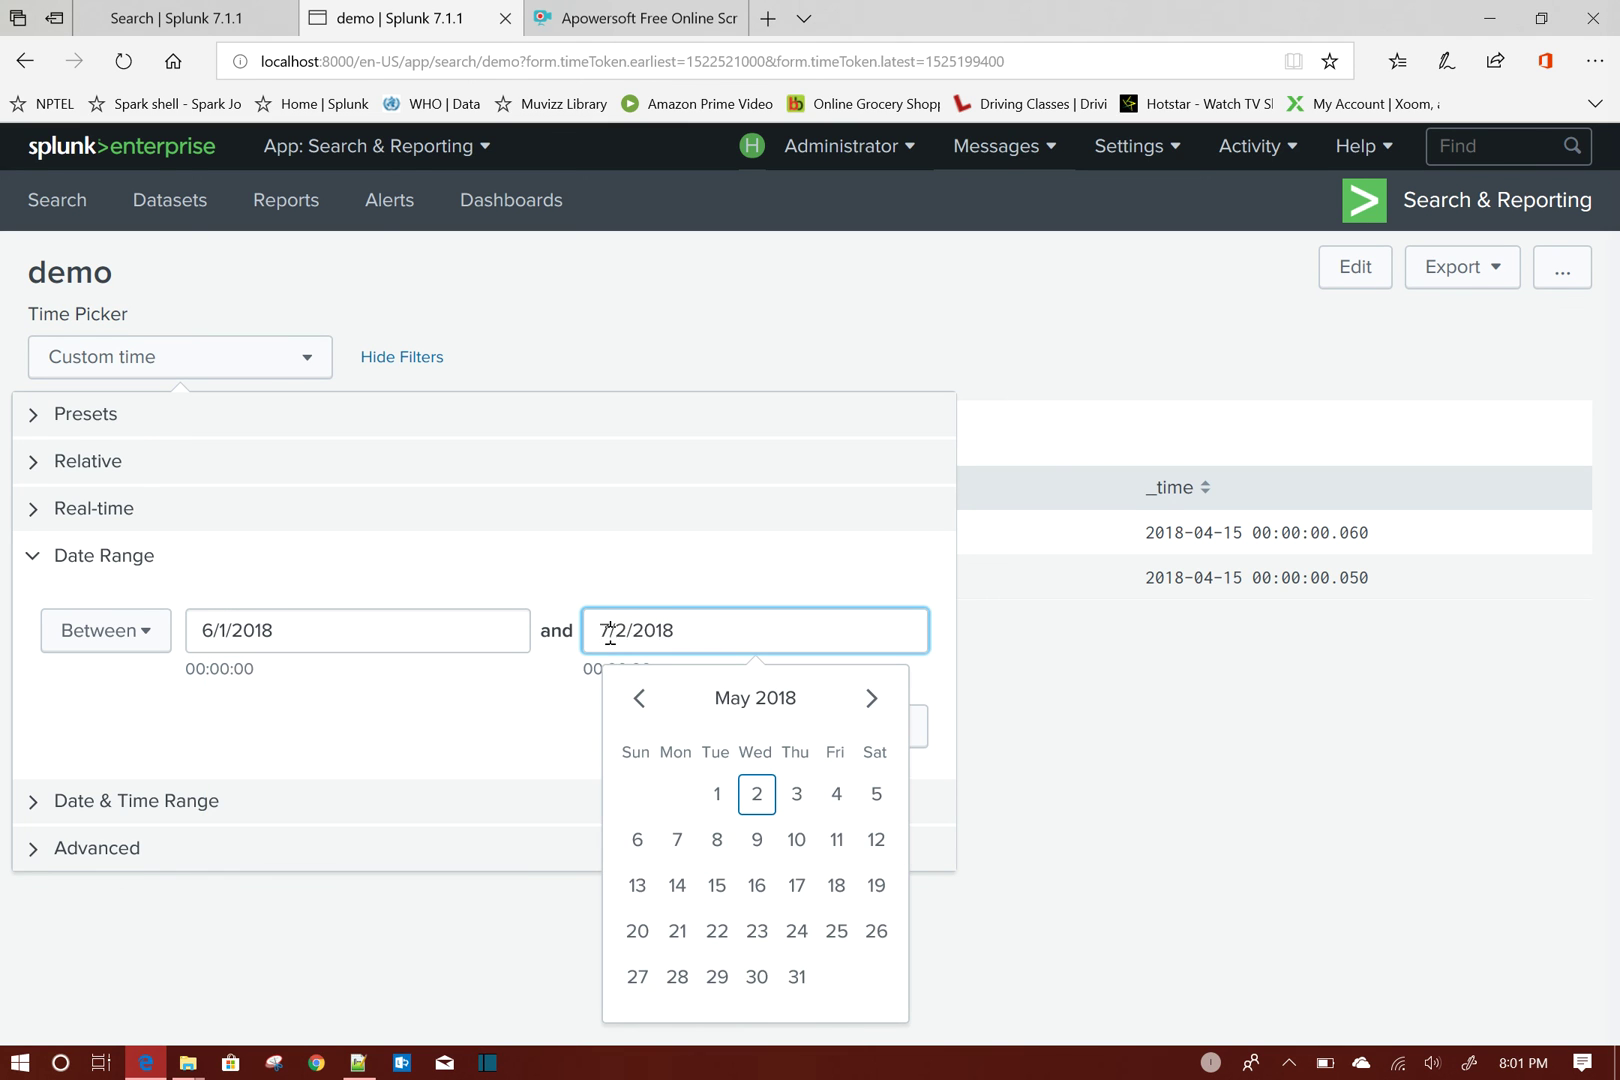
{"action": "double_click", "coordinate": [625, 630]}
{"action": "key", "text": "BackSpace"}
{"action": "type", "text": "1"}
{"action": "left_click", "coordinate": [471, 712]}
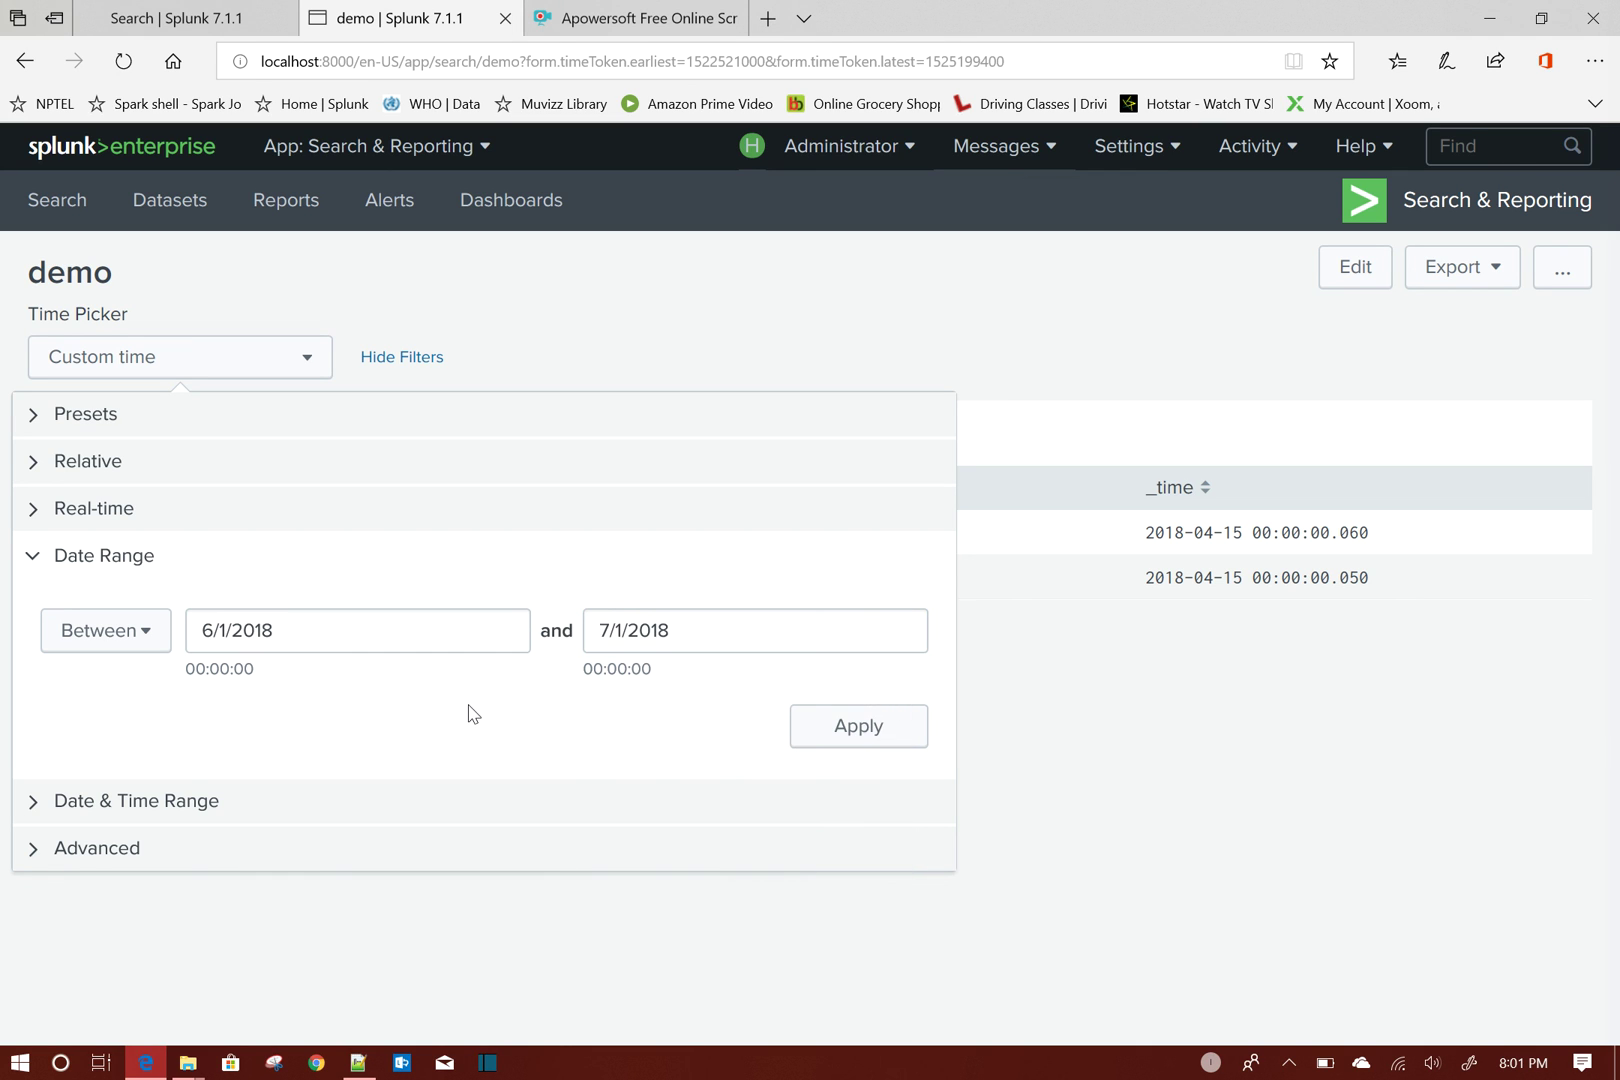
{"action": "left_click", "coordinate": [857, 731]}
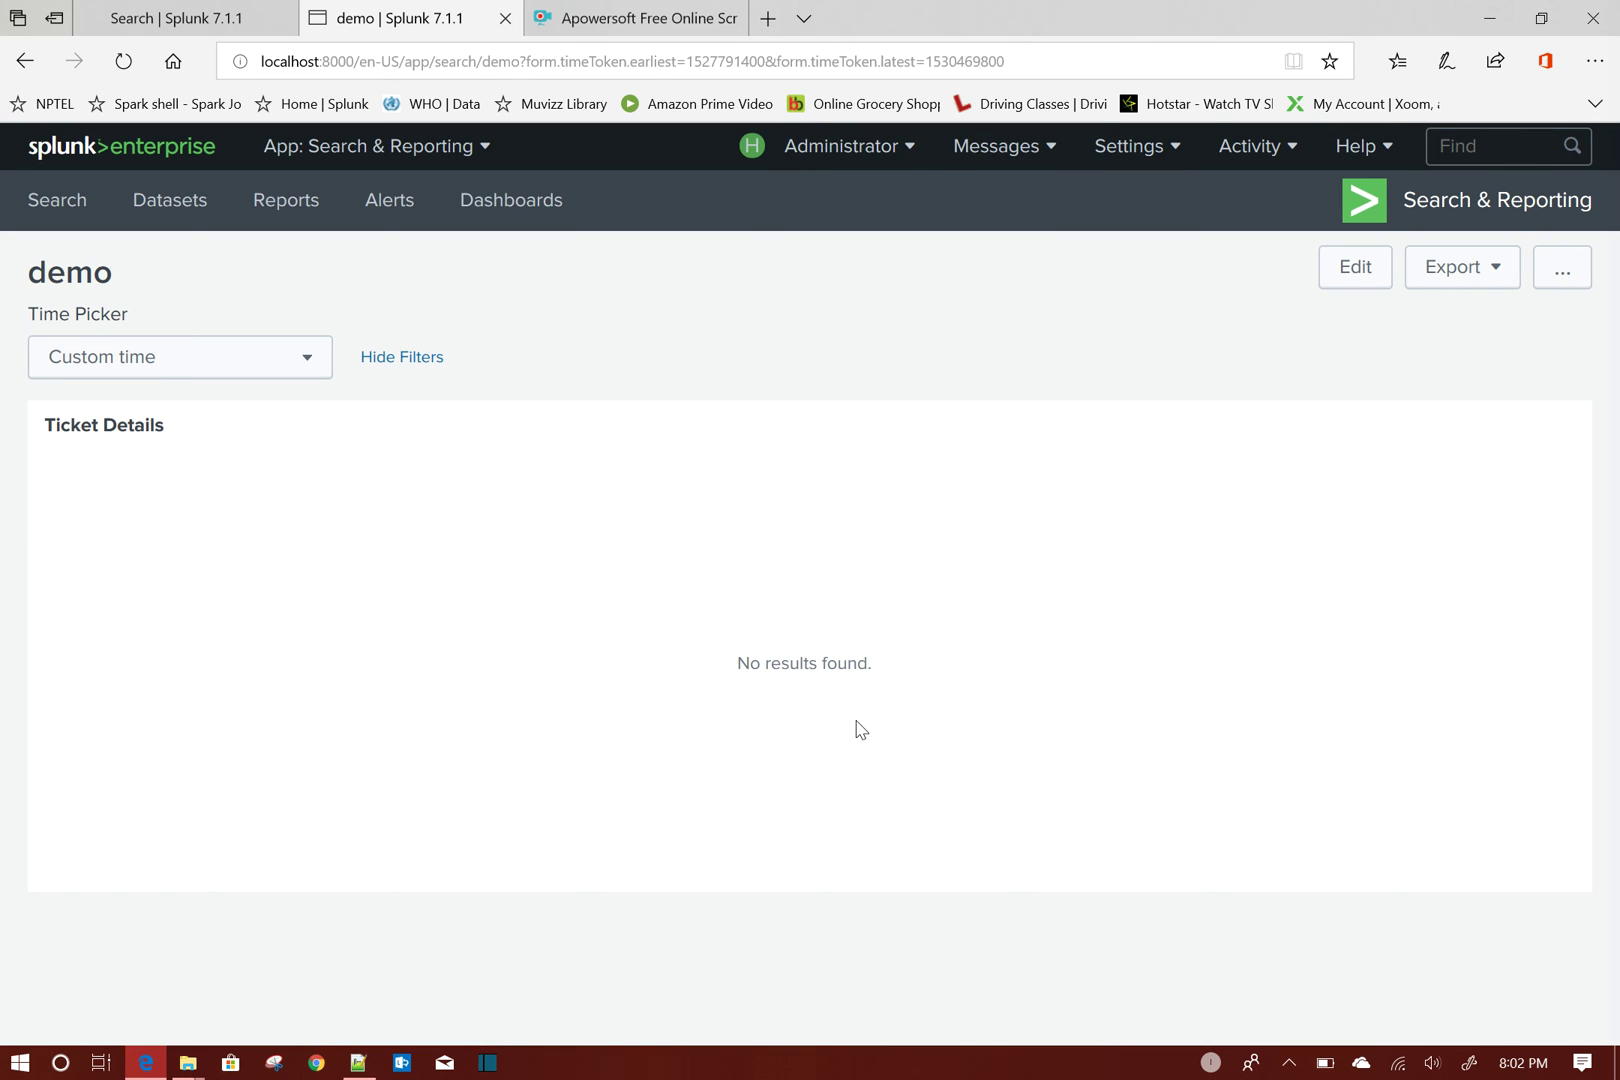
Highlight the 'No results found.' message, then put the demo dashboard into edit mode.
{"action": "left_click_drag", "start_coordinate": [738, 664], "coordinate": [865, 672]}
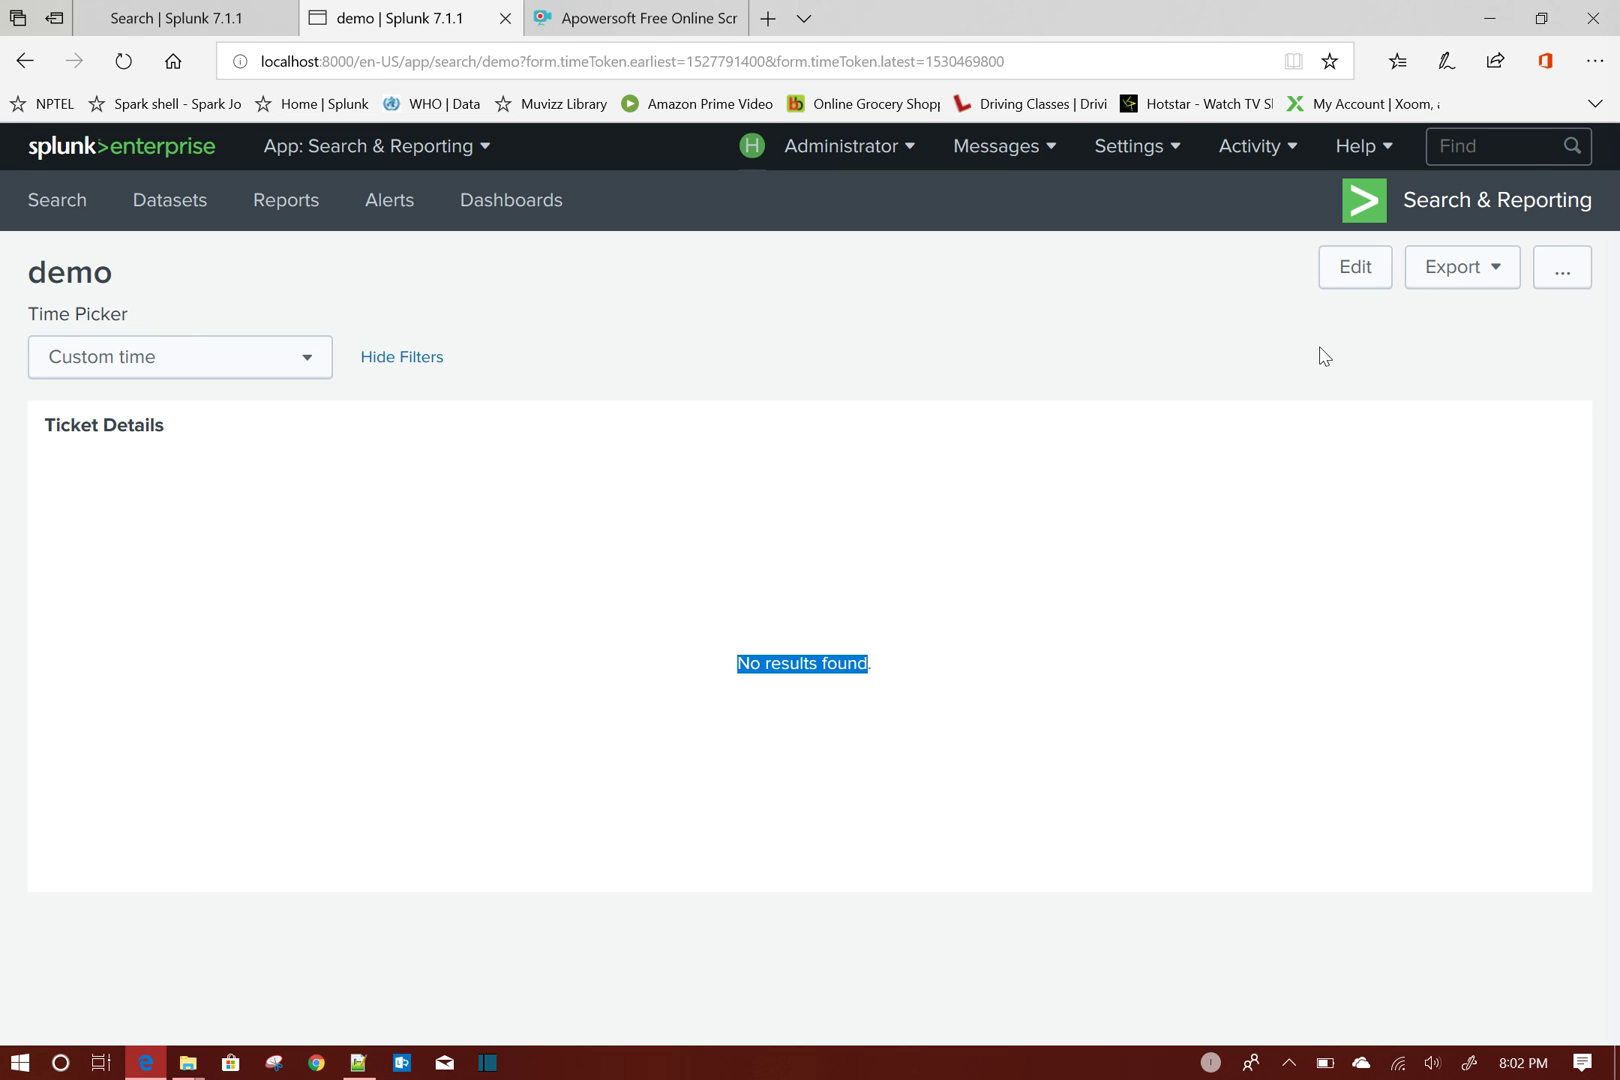
{"action": "left_click", "coordinate": [1353, 268]}
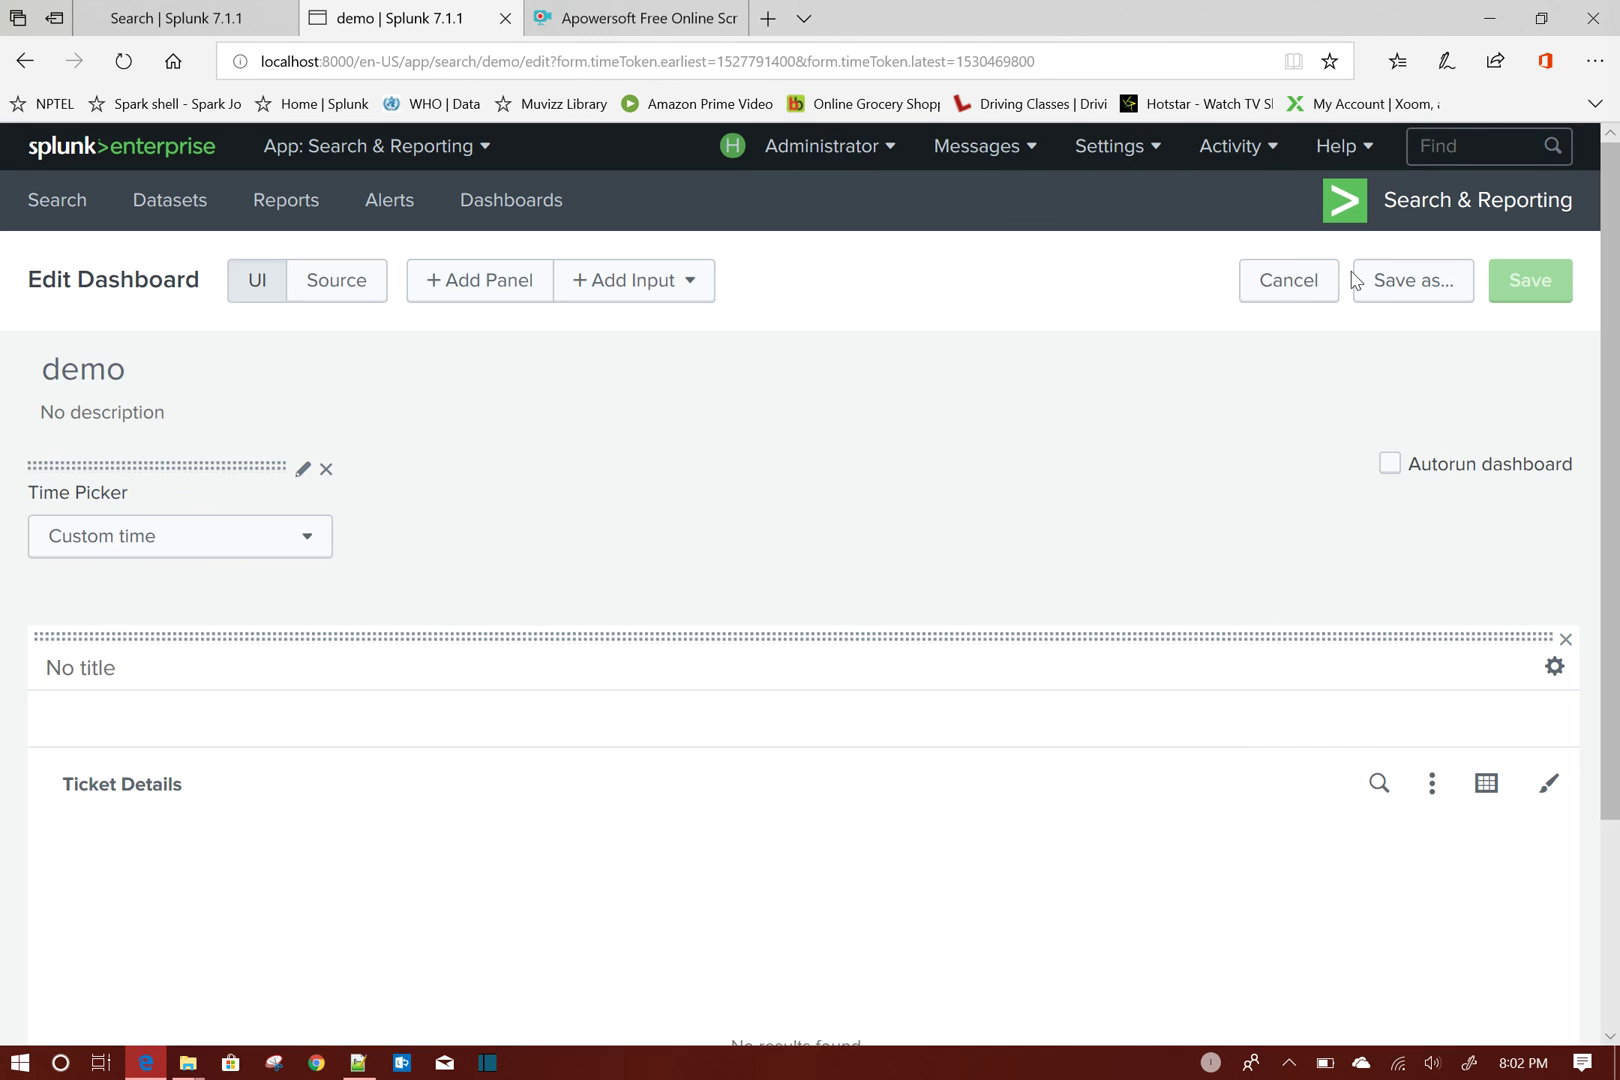